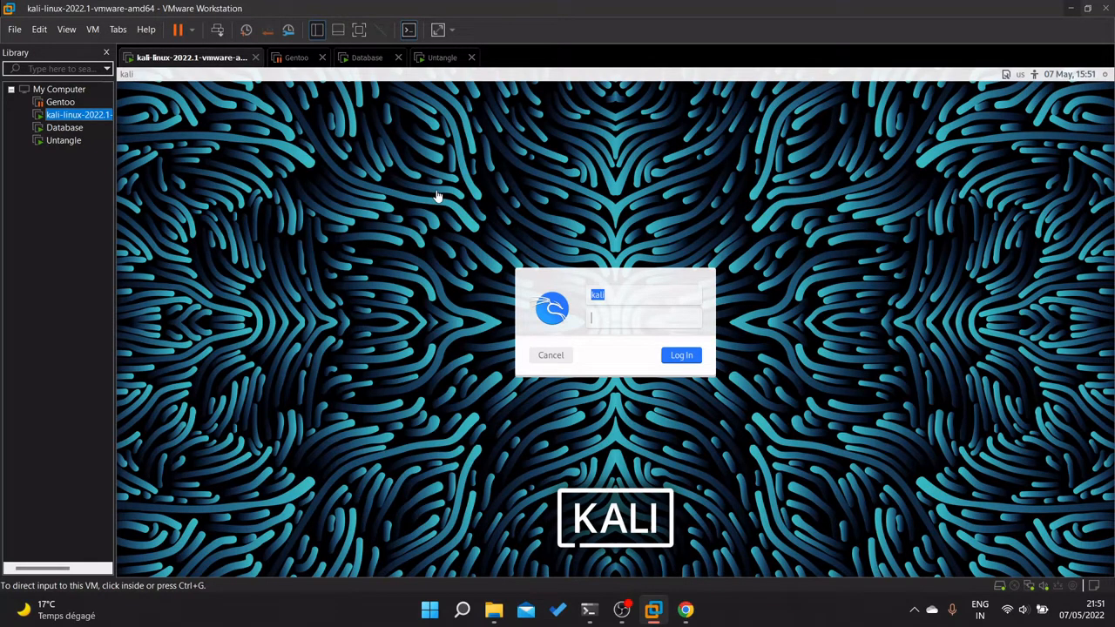
Launch OpenVPN Connect from the app list, then hide its window.
click(429, 609)
click(473, 417)
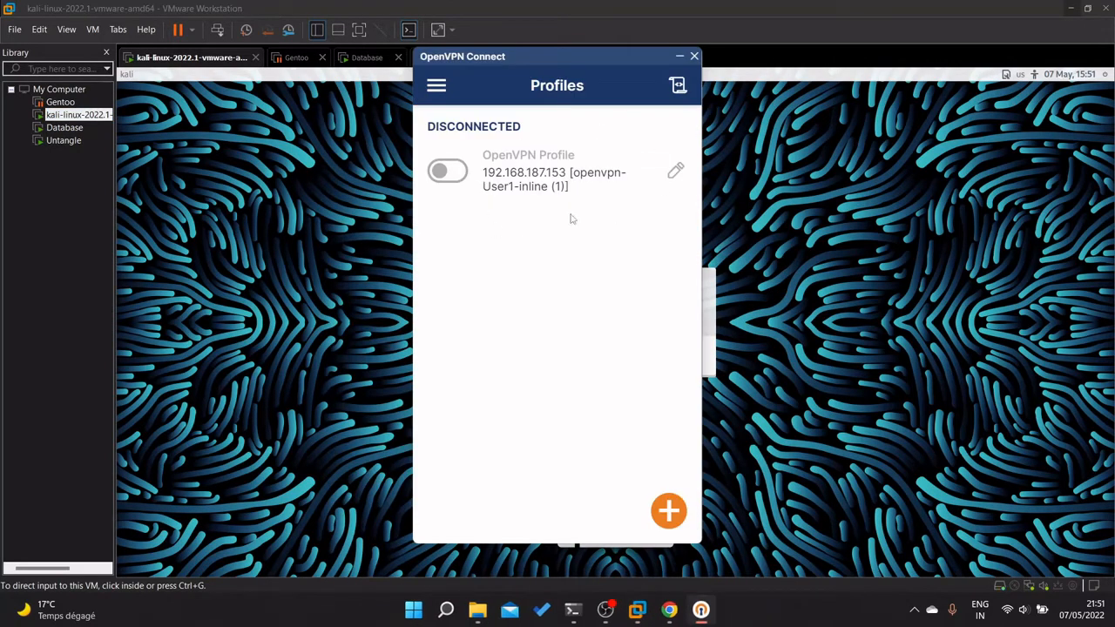
click(679, 56)
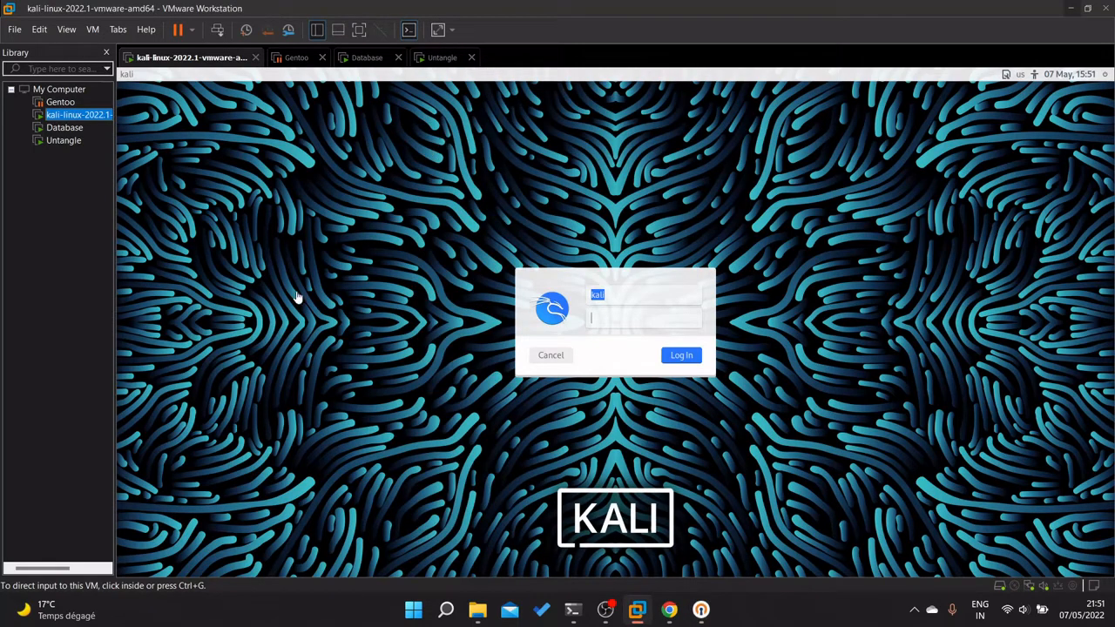
Switch to the Untangle VM and launch its administration client.
click(52, 142)
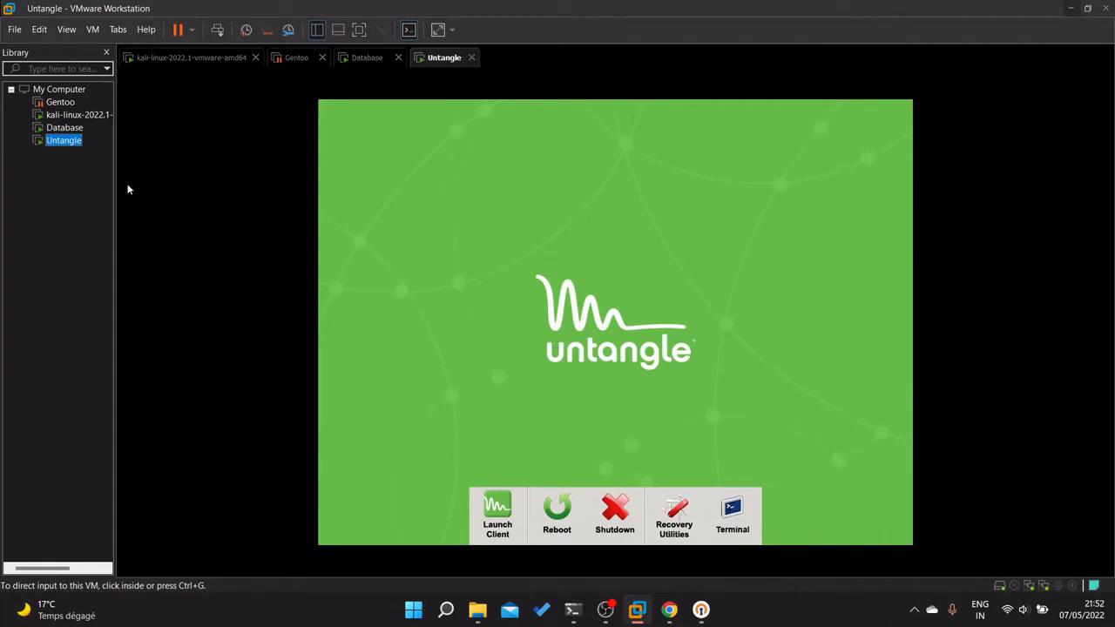
click(66, 129)
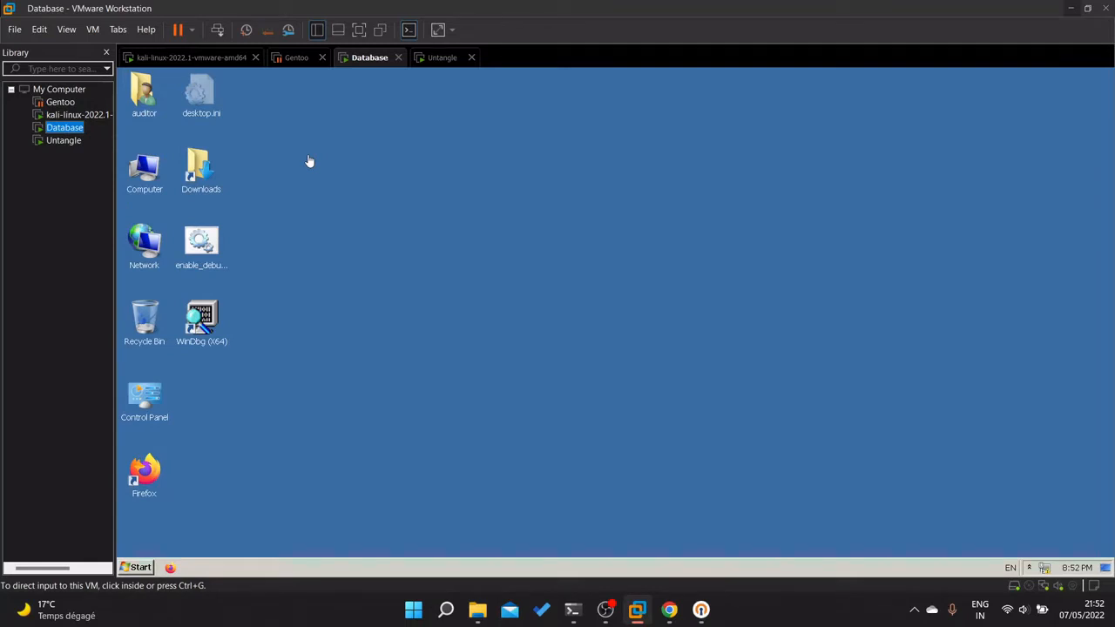
click(68, 141)
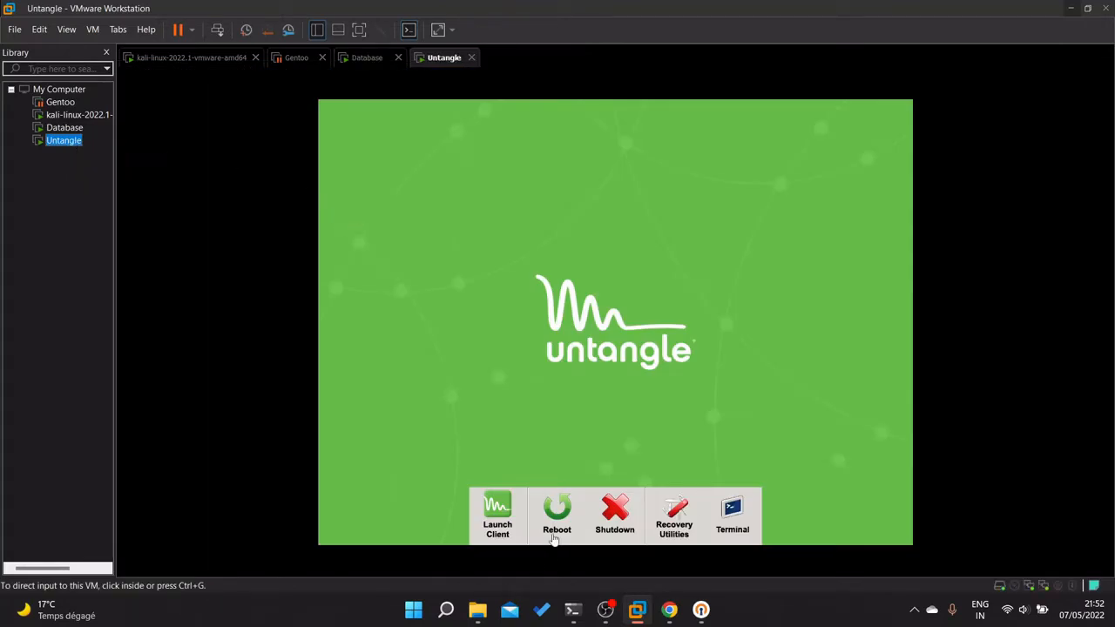
click(497, 530)
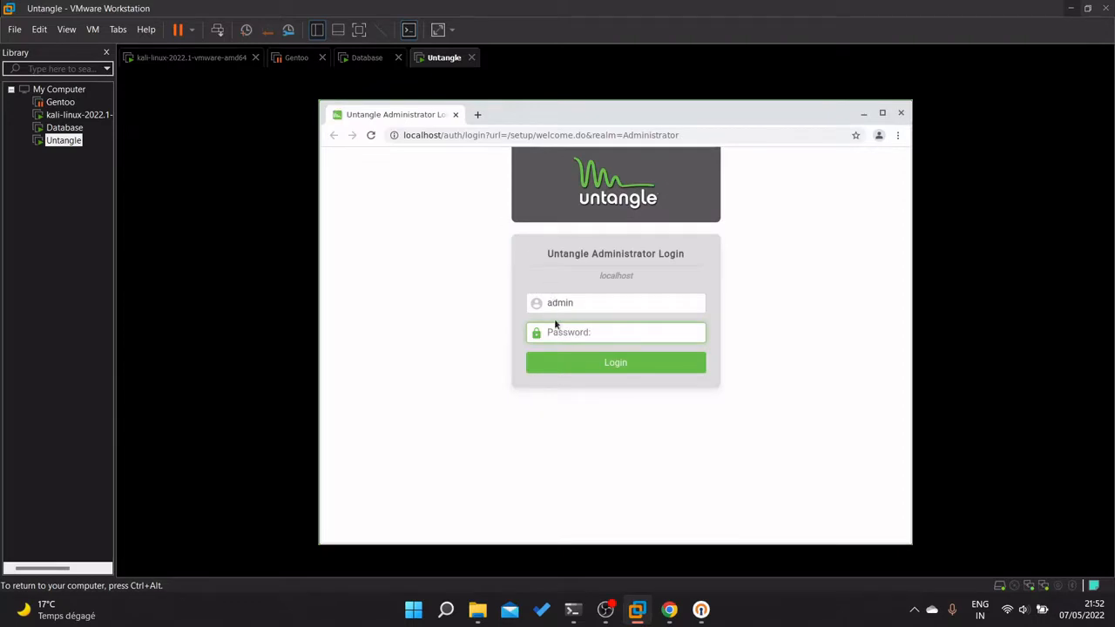
Log in as the Untangle administrator and open Config > Network.
key(Return)
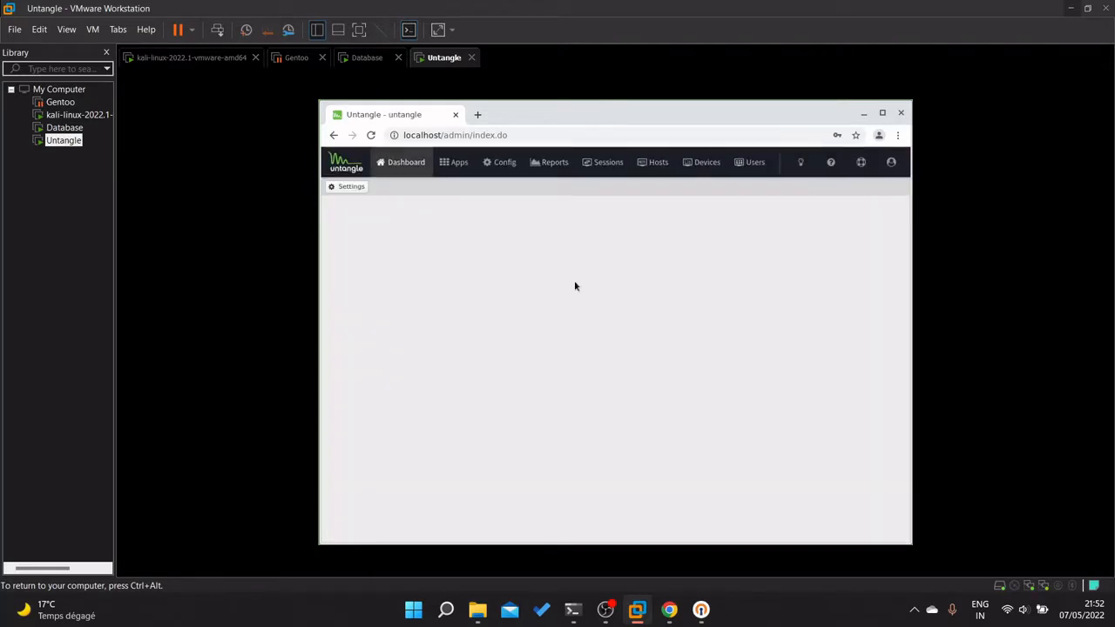
click(508, 165)
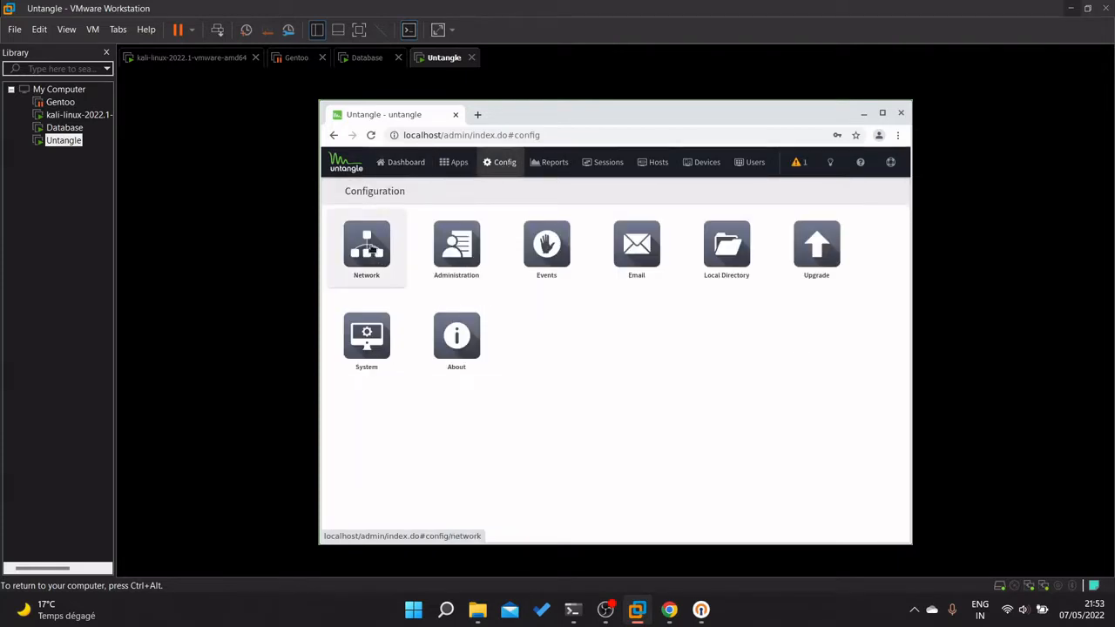
click(370, 250)
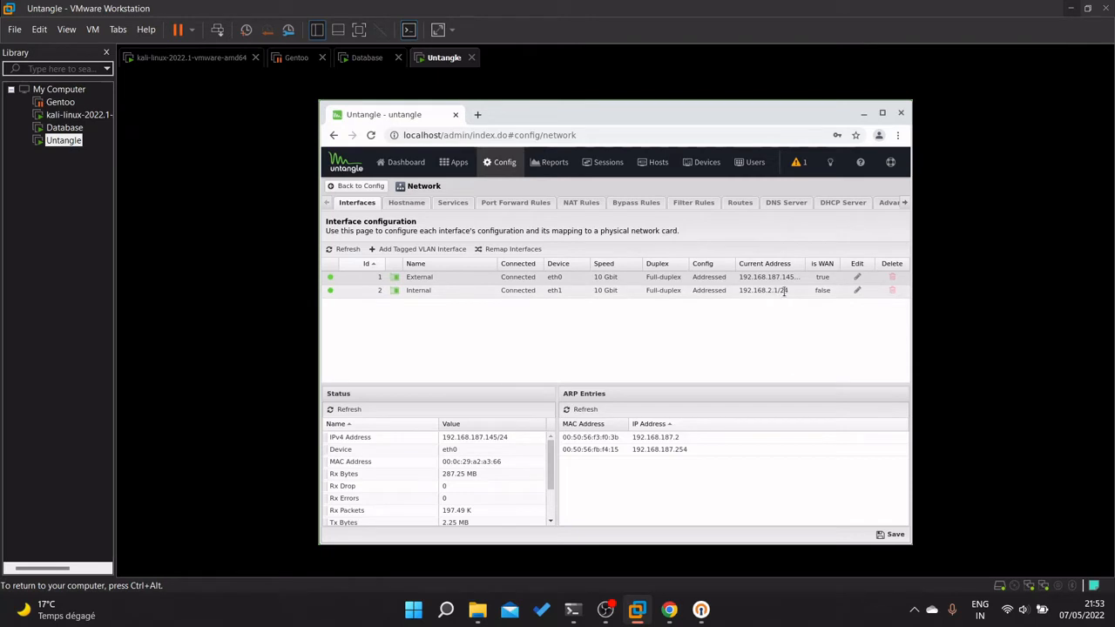
Check the Internal interface address 192.168.2.1/24, then launch Firefox on the Database VM.
drag(756, 296, 520, 298)
click(409, 317)
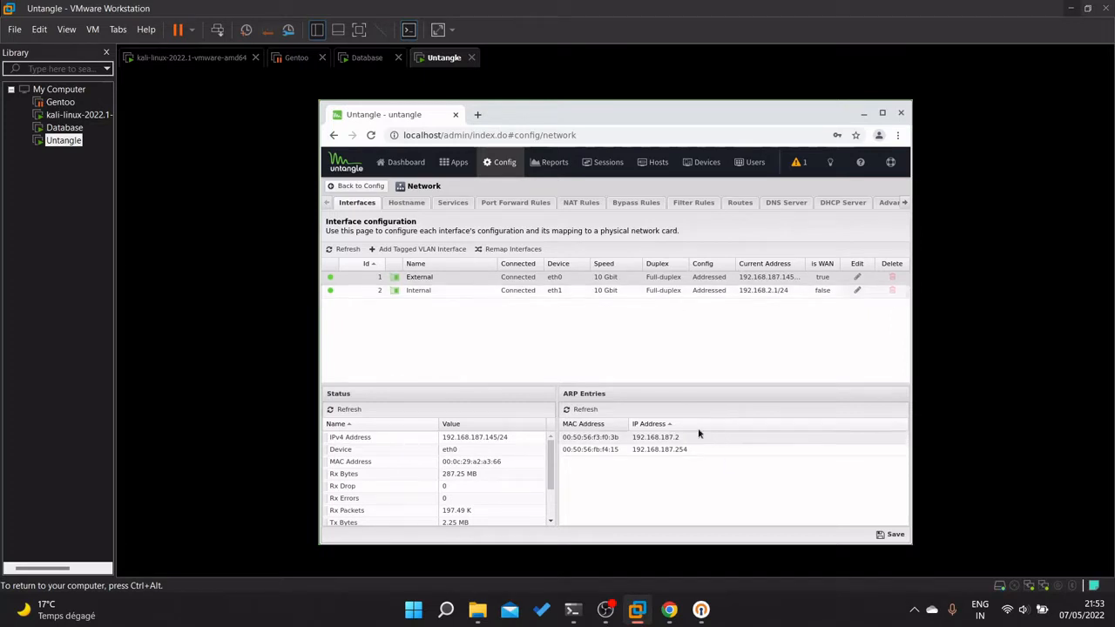
click(65, 128)
double_click(143, 471)
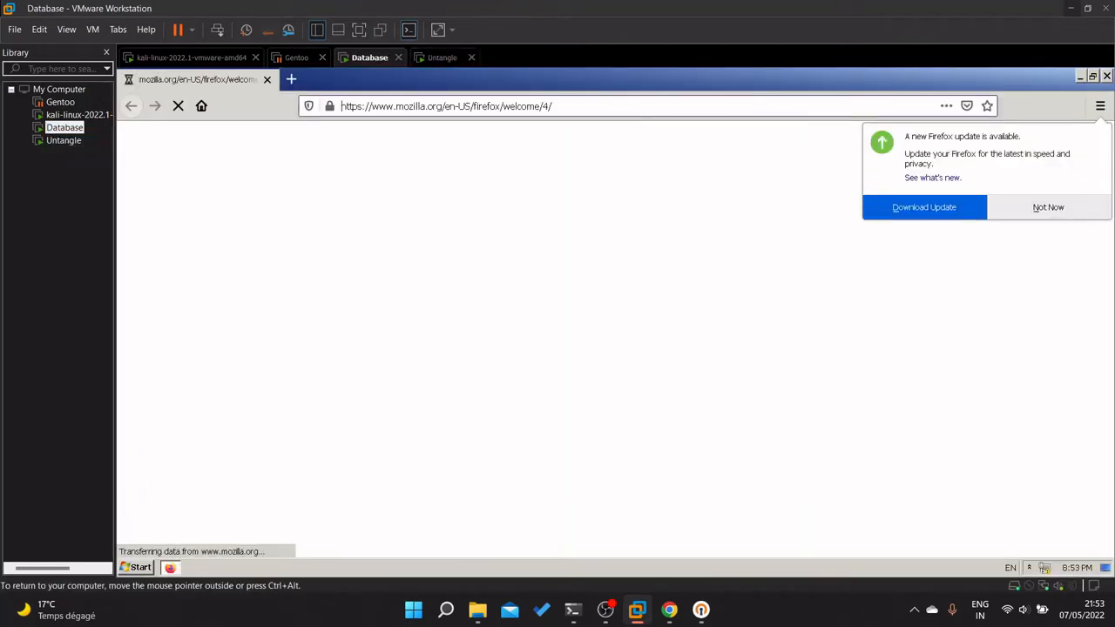
Load the Untangle admin page at 192.168.2.1 and dismiss Firefox's update prompt with Not Now.
text(192.168)
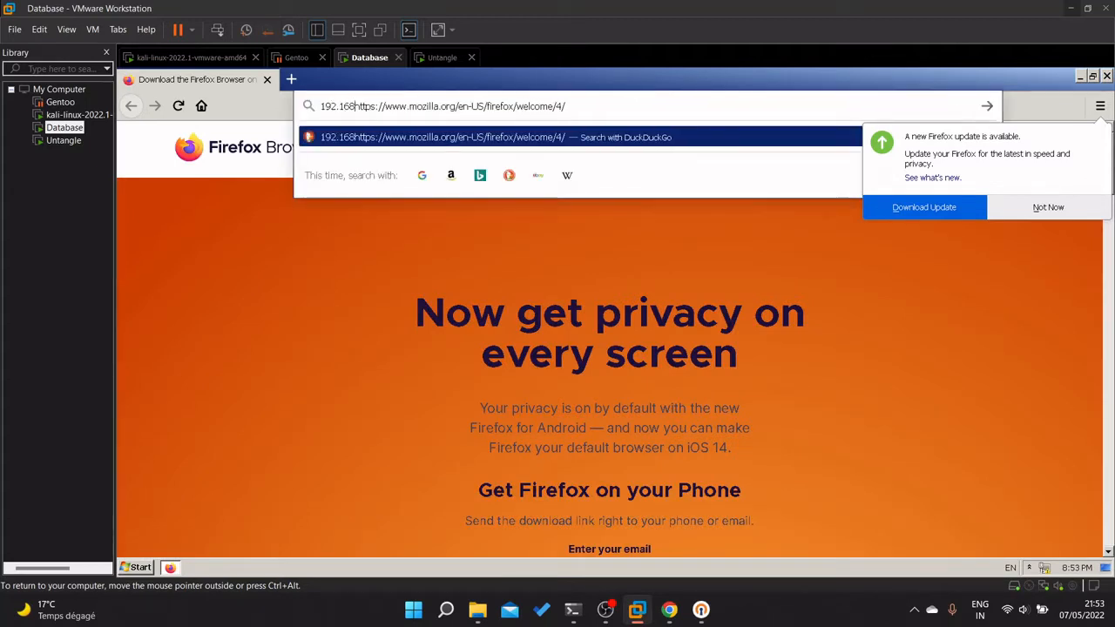
text(.2.1)
key(Delete)
key(Delete)
key(Delete)
key(Delete)
key(Delete)
key(Delete)
key(Delete)
key(Delete)
key(Delete)
key(Delete)
key(Delete)
key(Delete)
key(Delete)
key(Delete)
key(Delete)
key(Delete)
key(Delete)
key(Delete)
key(Delete)
key(Delete)
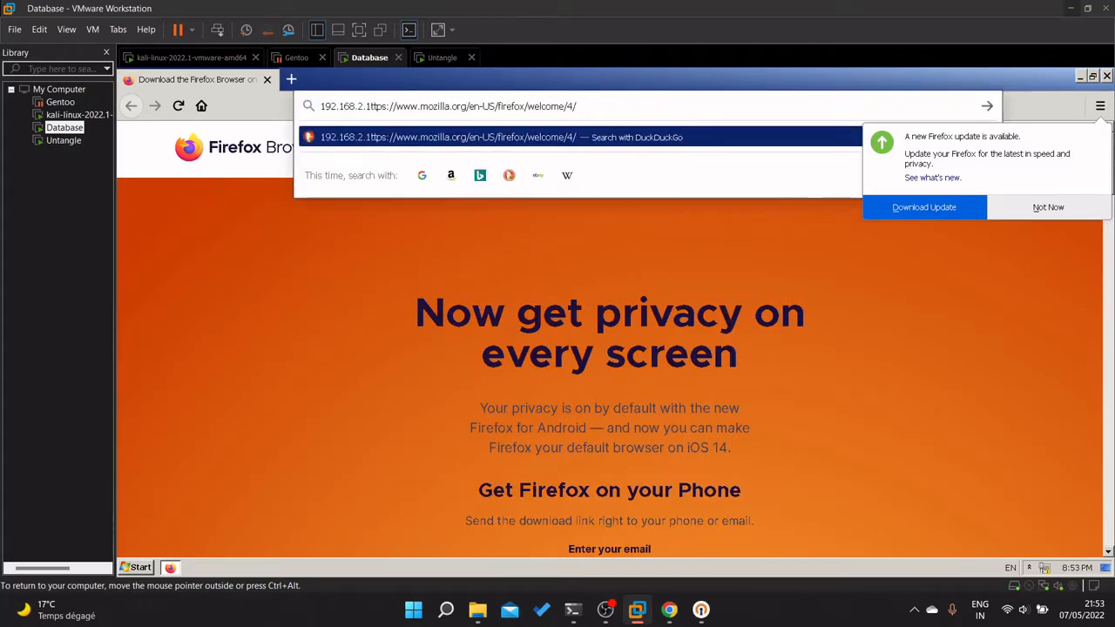
key(Delete)
key(Delete)
key(Delete)
key(Delete)
key(Delete)
key(Delete)
key(Delete)
key(Delete)
key(Delete)
key(Delete)
key(Delete)
key(Delete)
key(Delete)
key(Delete)
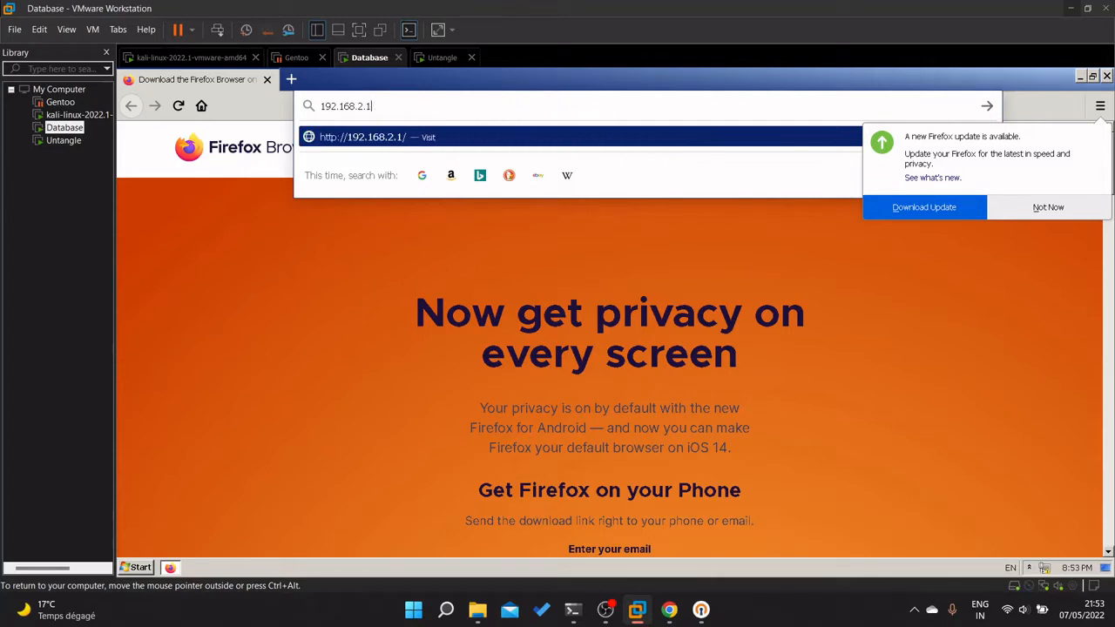
key(Return)
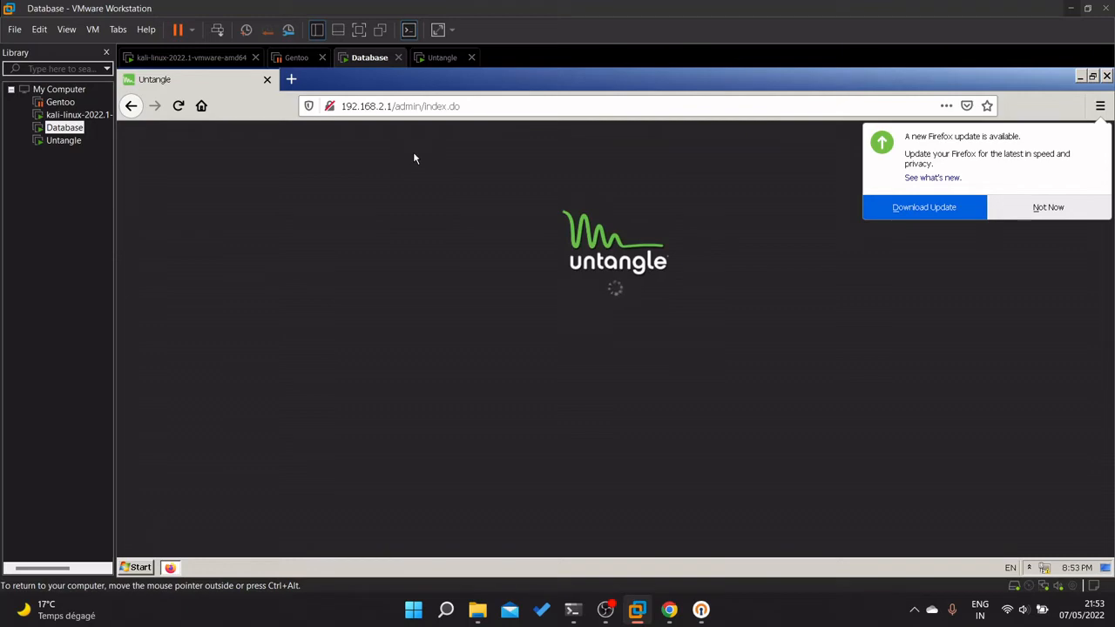
click(1069, 215)
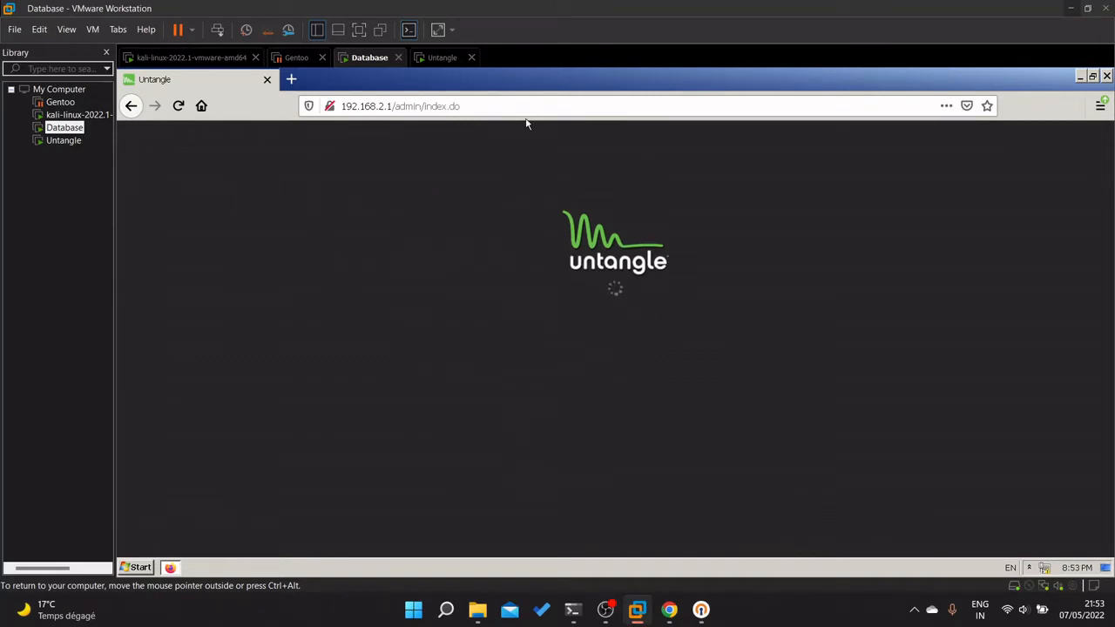
Inspect the page address, then return to the Untangle VM.
click(343, 109)
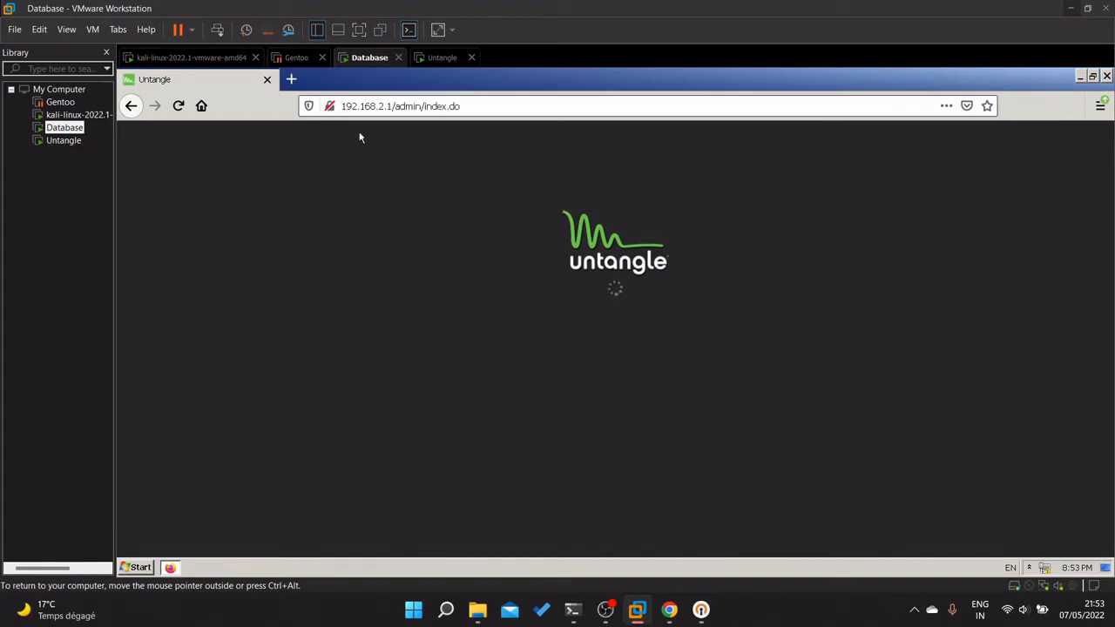
drag(359, 134, 468, 249)
click(468, 249)
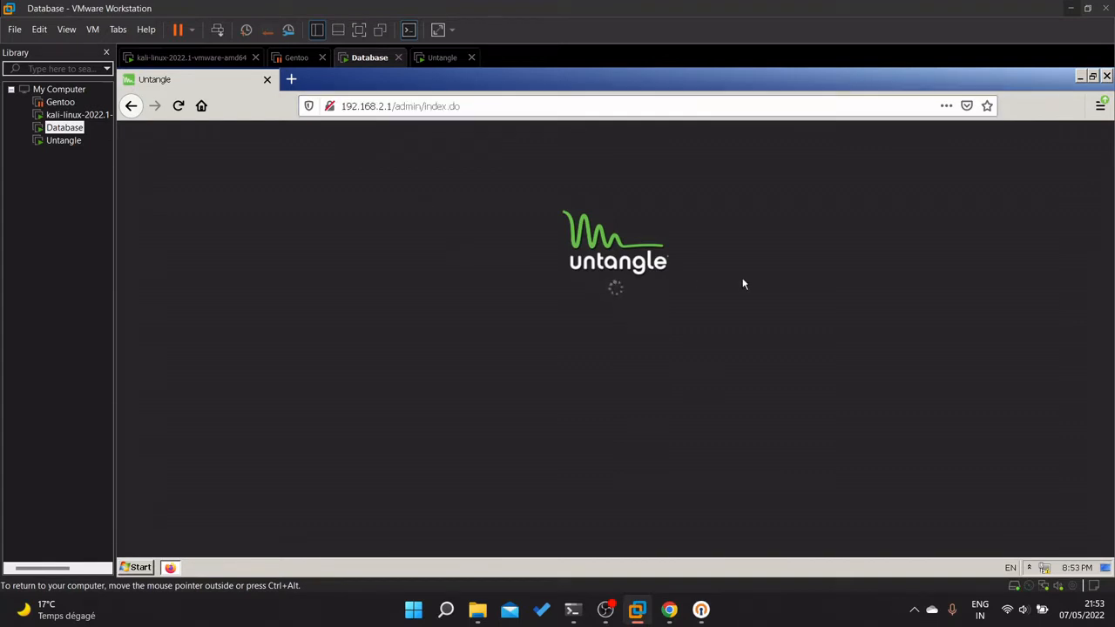
click(63, 140)
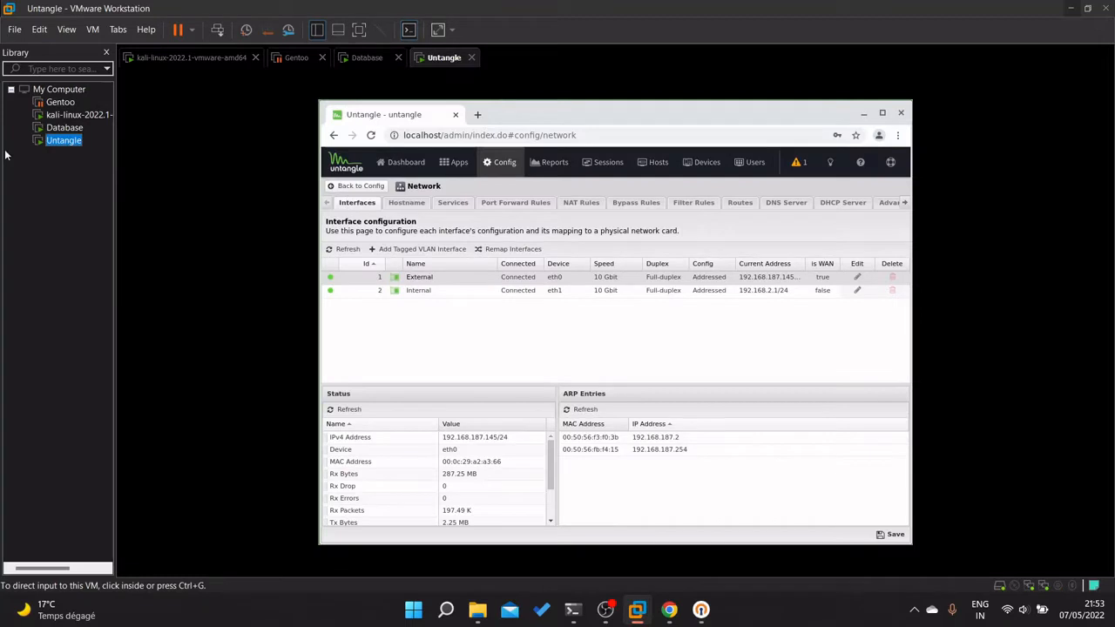
Back in the Untangle VM, save the network settings.
click(61, 129)
click(59, 143)
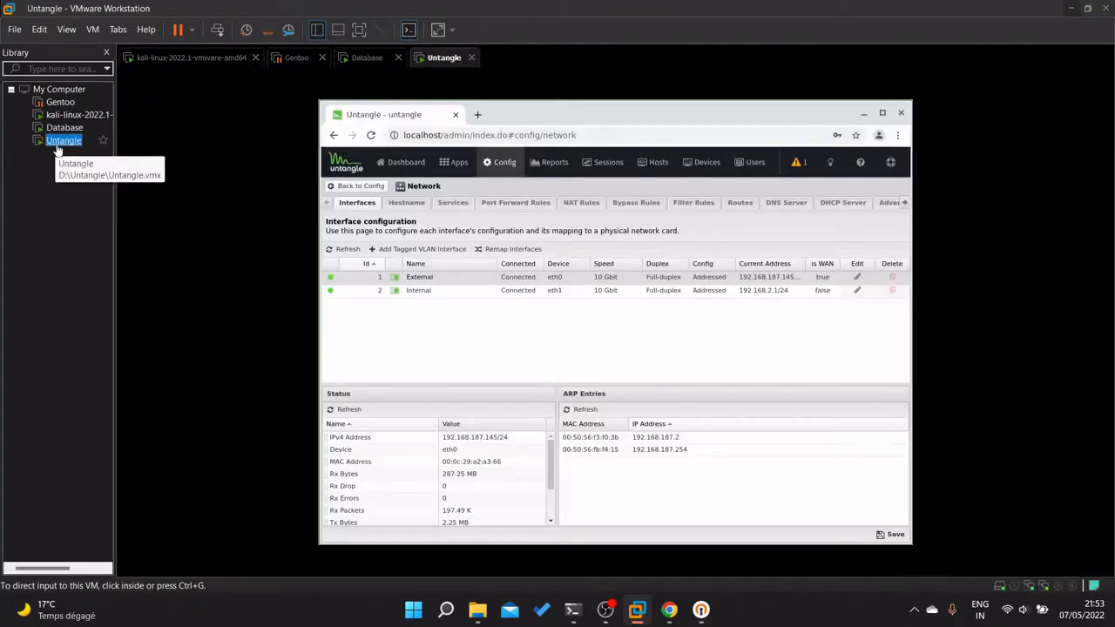
click(885, 540)
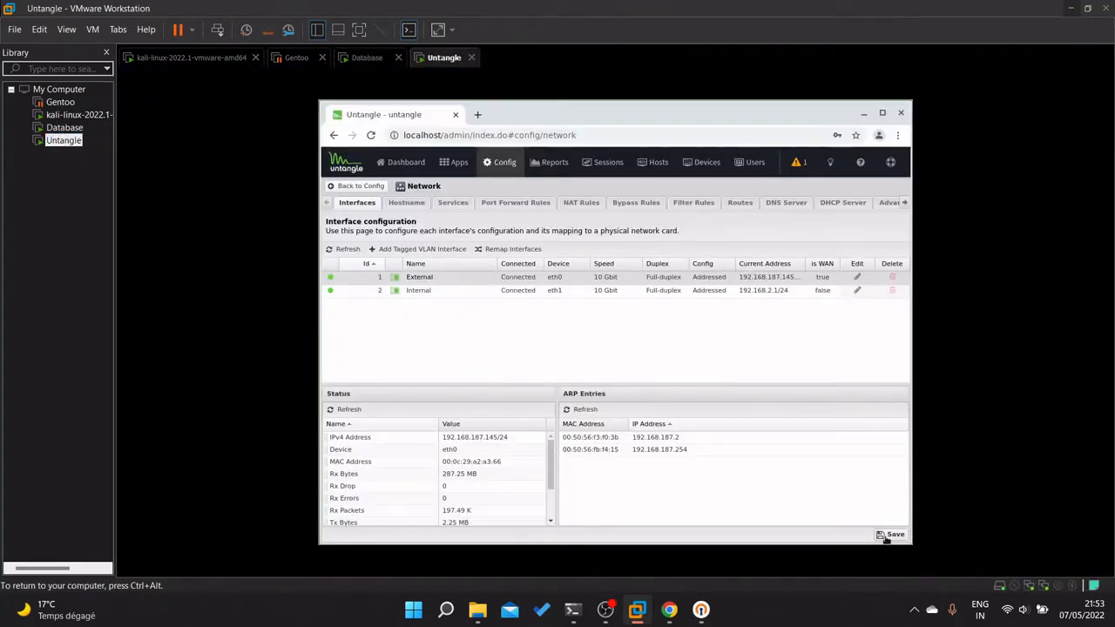
click(887, 536)
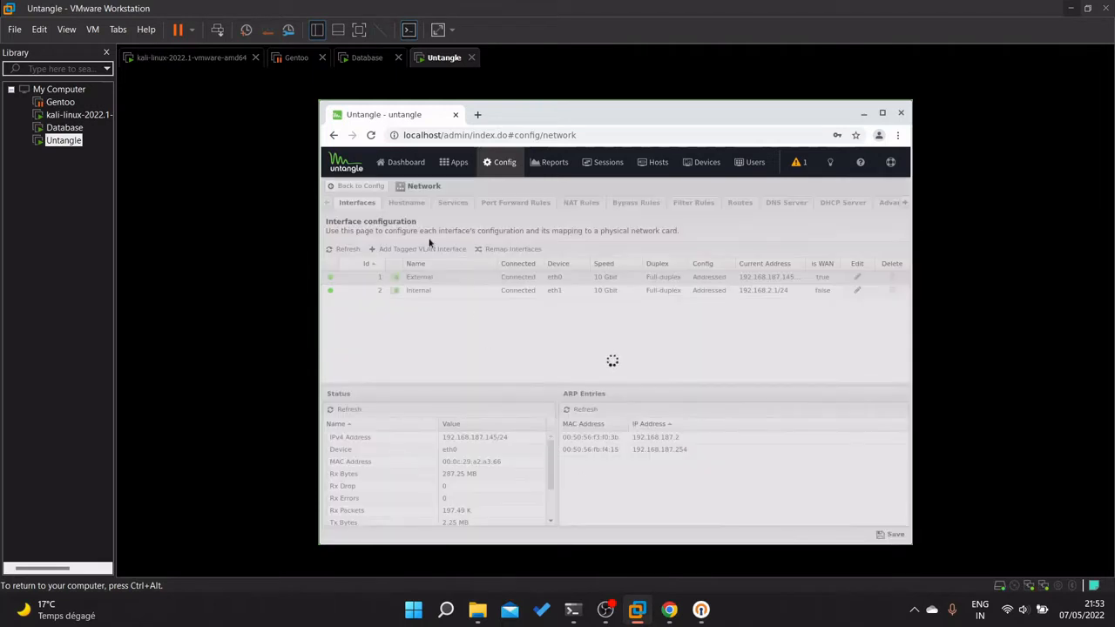
Go through Dashboard to Apps and open OpenVPN under Service Apps.
click(400, 163)
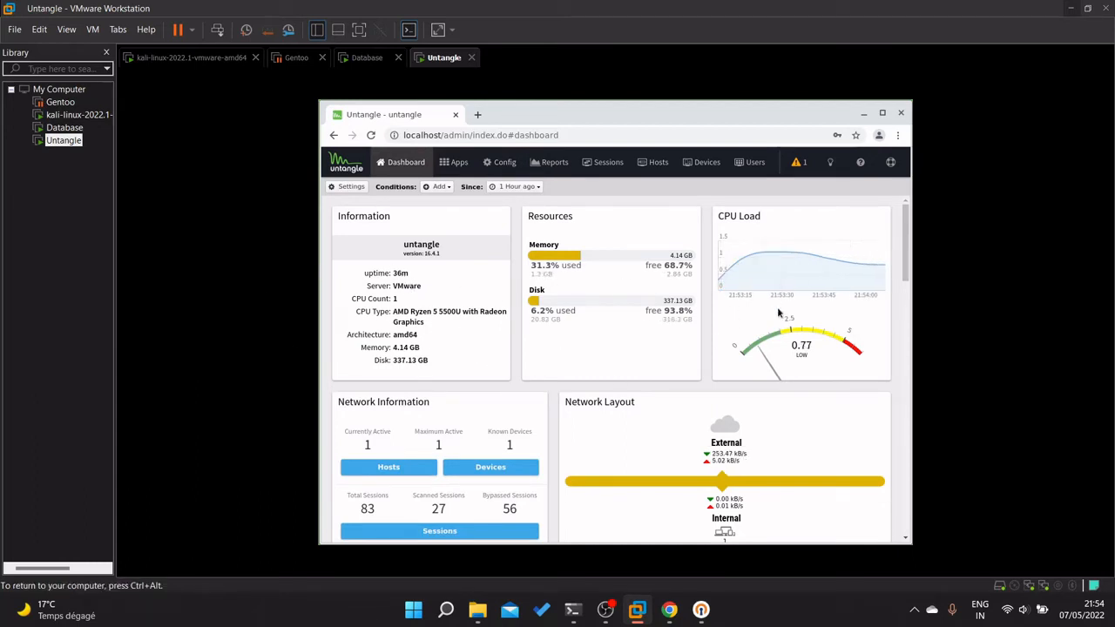
click(455, 162)
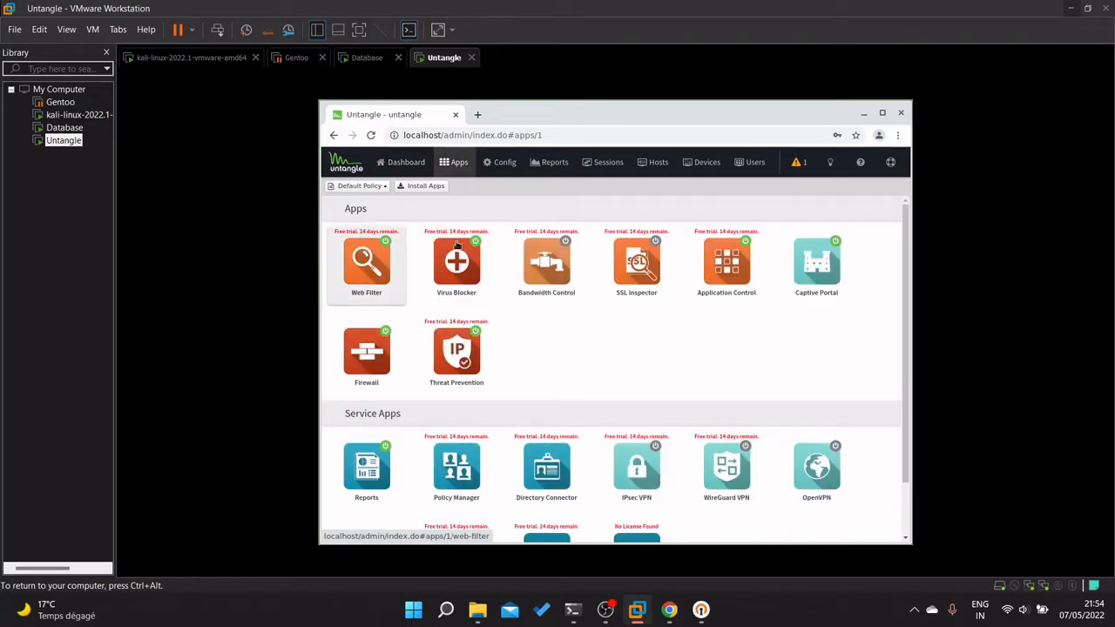
scroll(409, 323, down, 1)
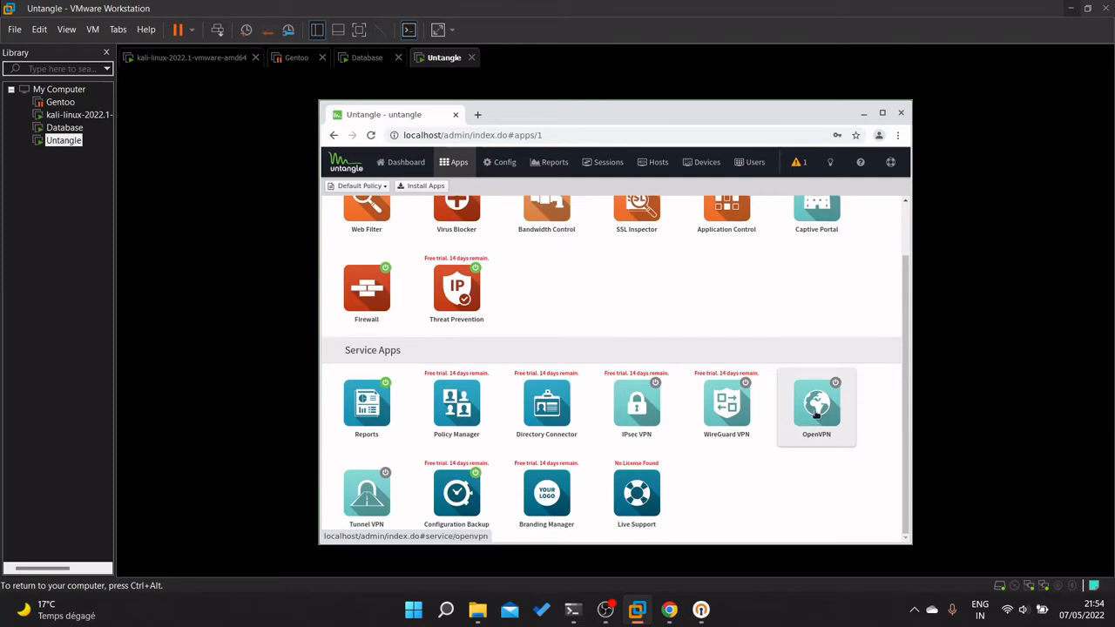
click(816, 415)
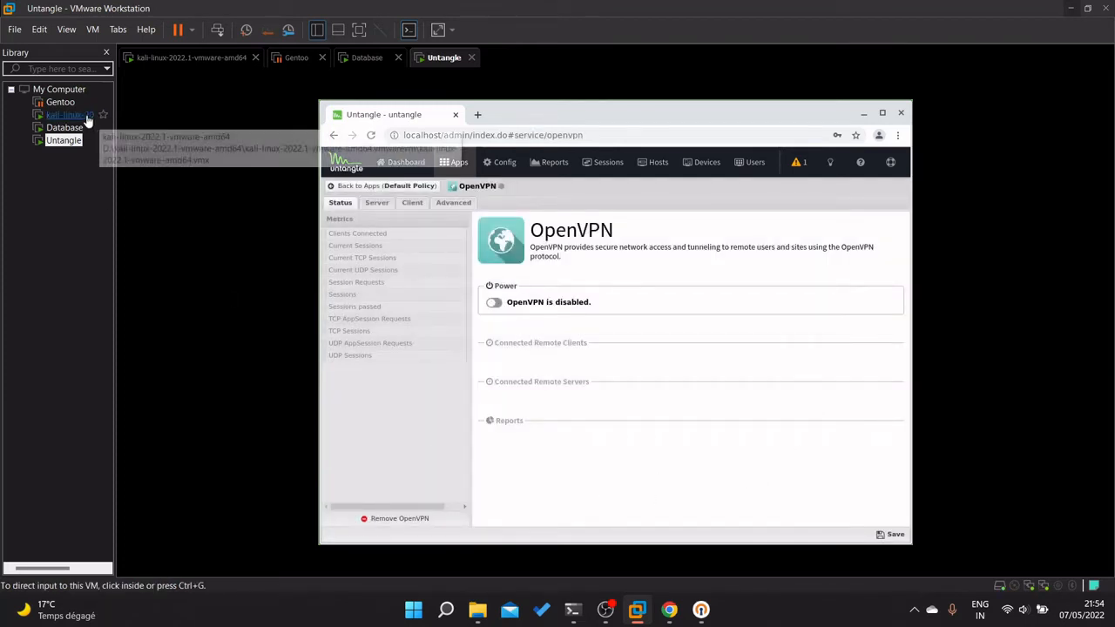
Power on OpenVPN and open its Server tab, with address space 172.16.1.0/24.
click(65, 128)
click(61, 140)
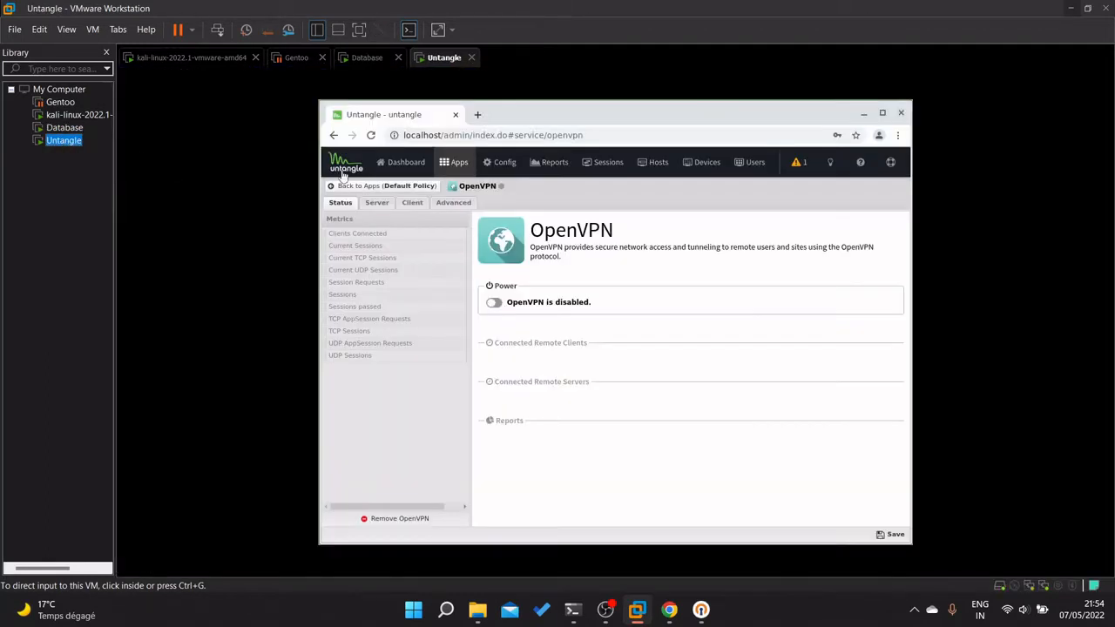
click(497, 304)
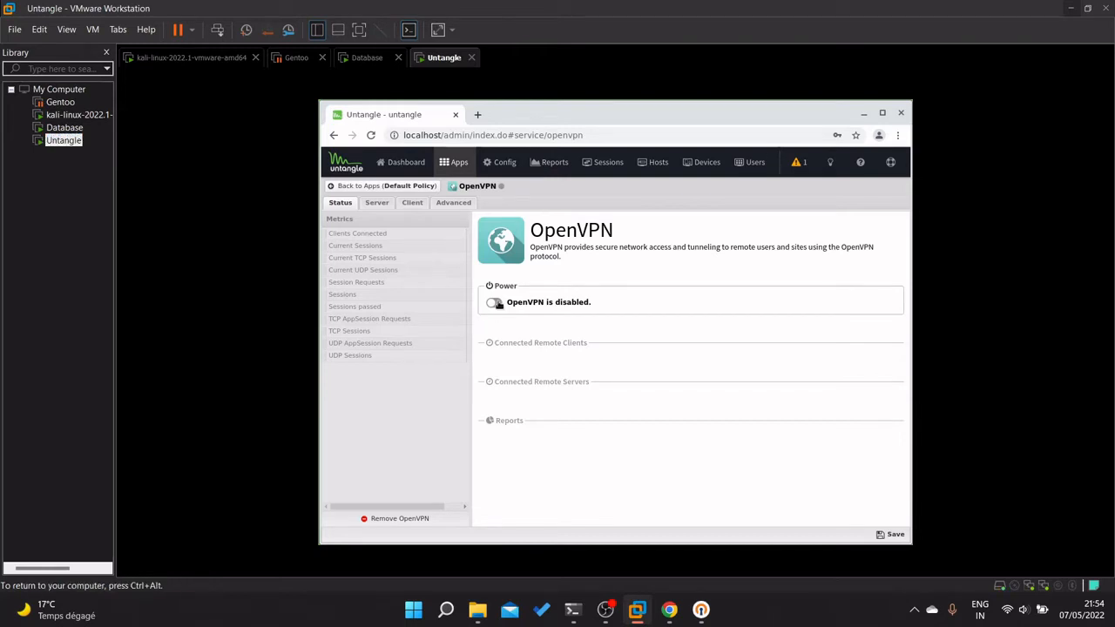
click(495, 304)
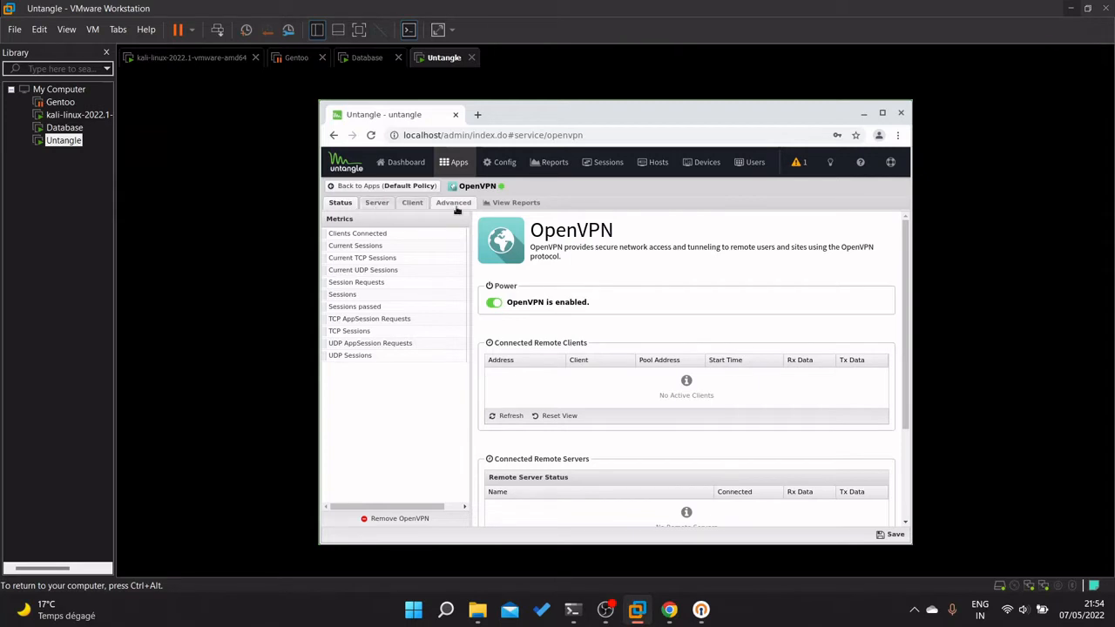
click(376, 202)
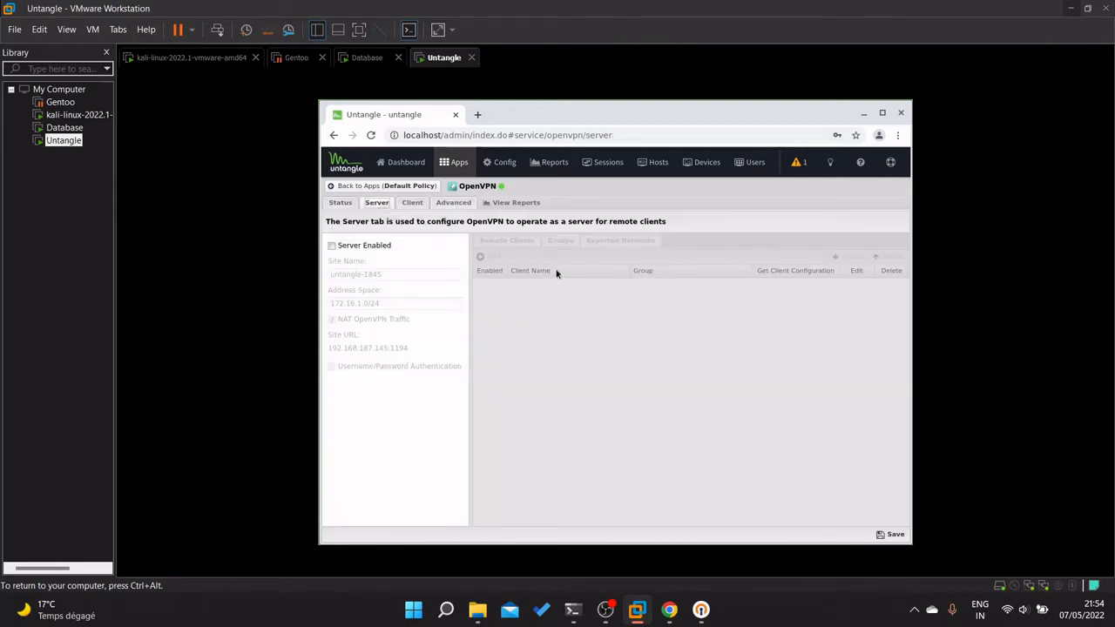
click(331, 246)
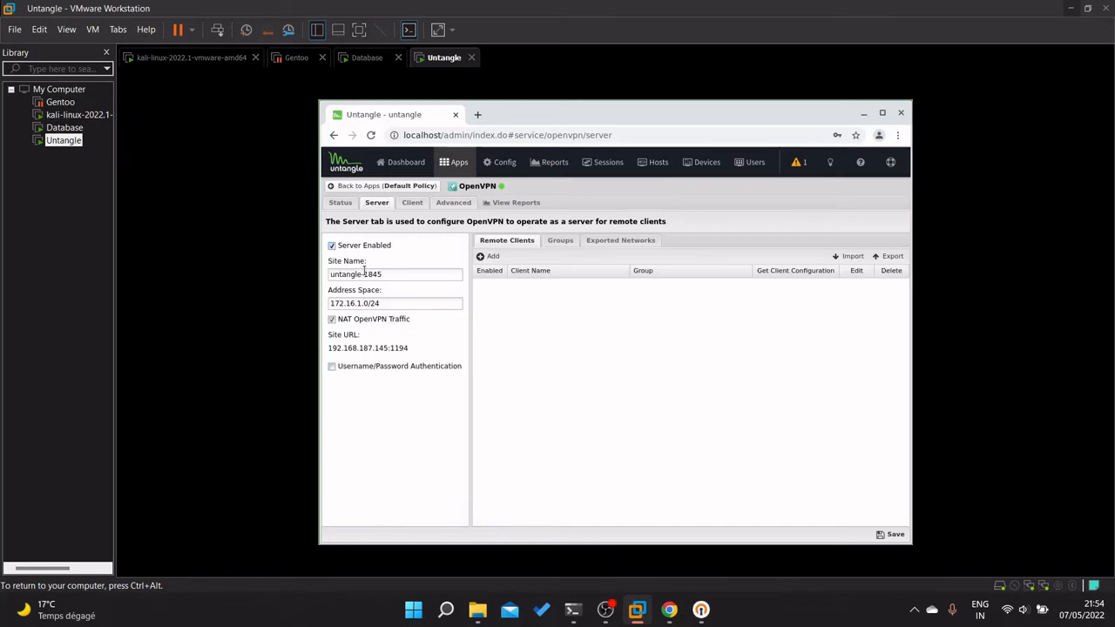
drag(412, 274, 318, 260)
text(VPN)
click(407, 303)
triple_click(353, 303)
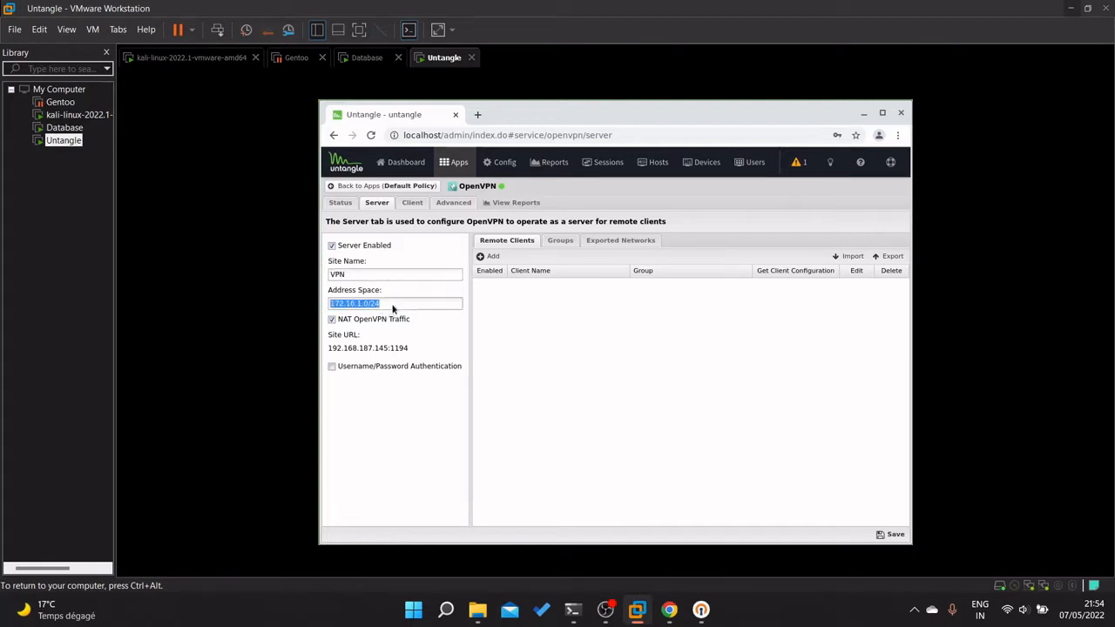
click(393, 303)
triple_click(359, 301)
drag(411, 348, 324, 353)
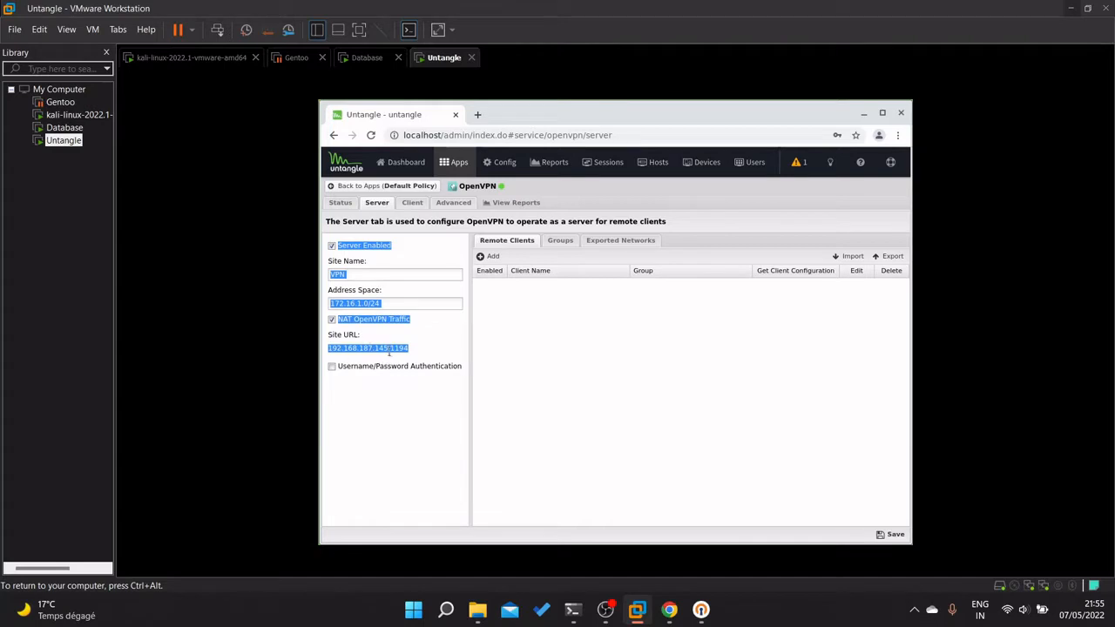
click(362, 361)
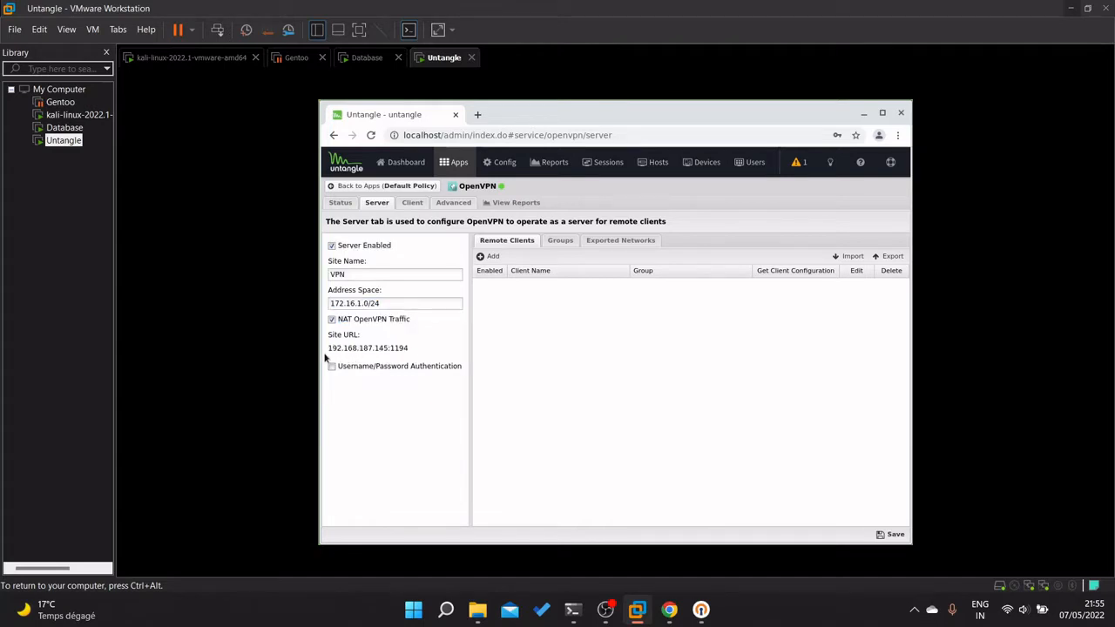
drag(329, 348, 410, 351)
click(422, 359)
Add remote client Alice in the Default Group.
click(481, 259)
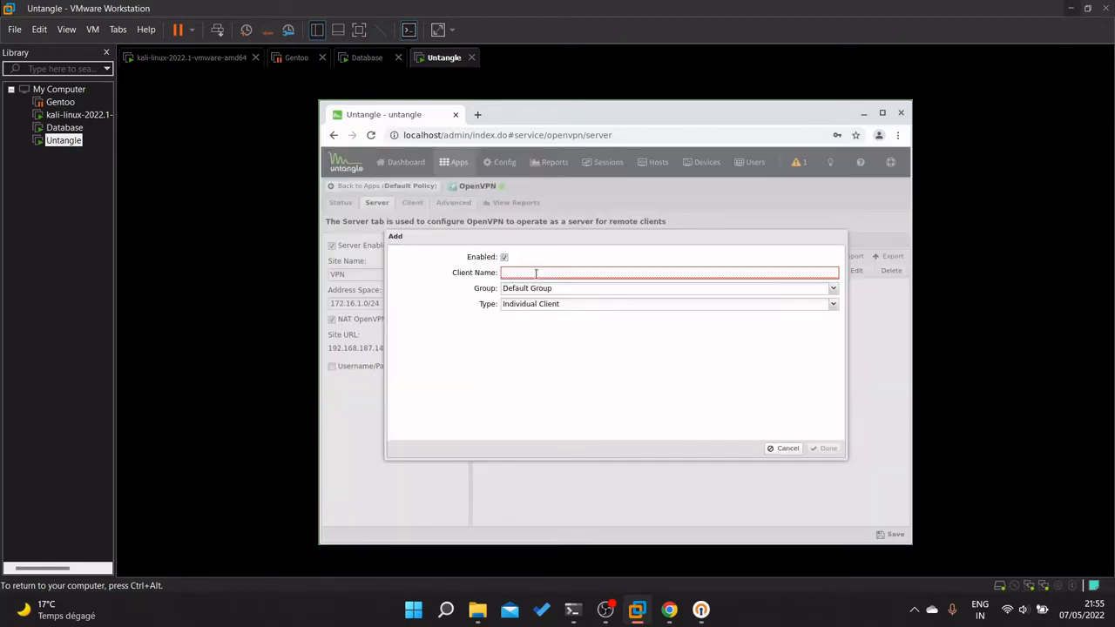
text(user1)
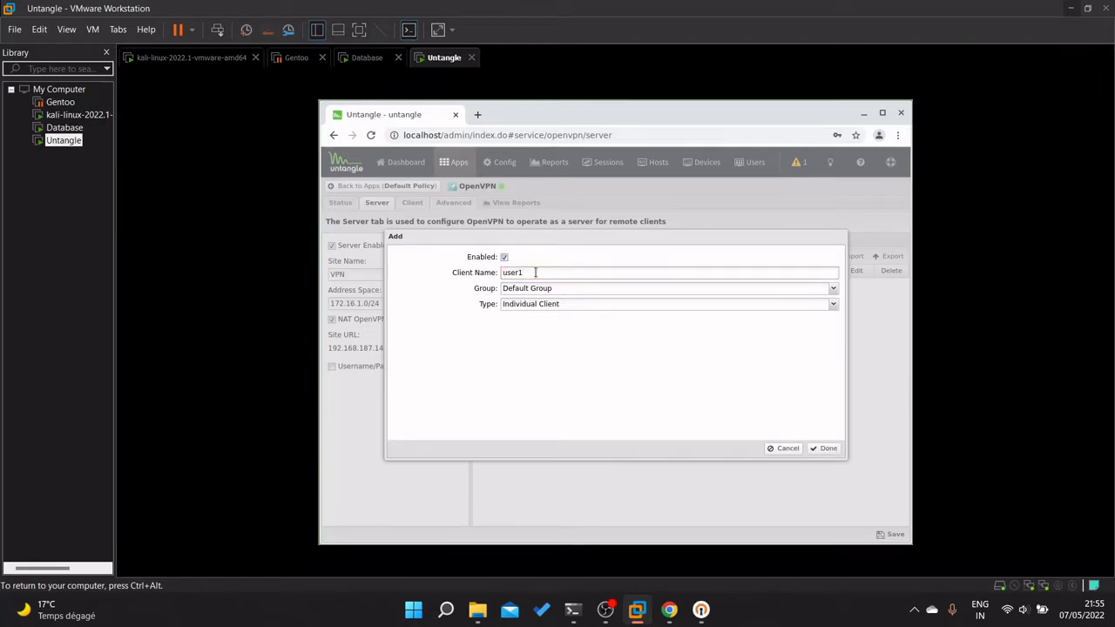
key(BackSpace)
text(Alice)
click(595, 289)
click(588, 303)
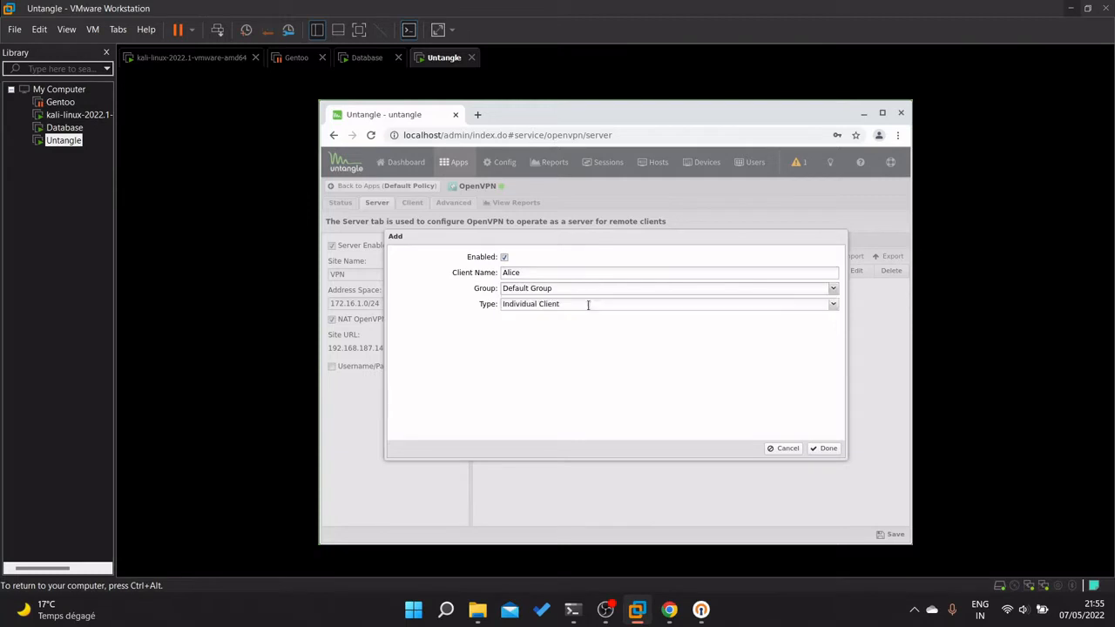
click(824, 448)
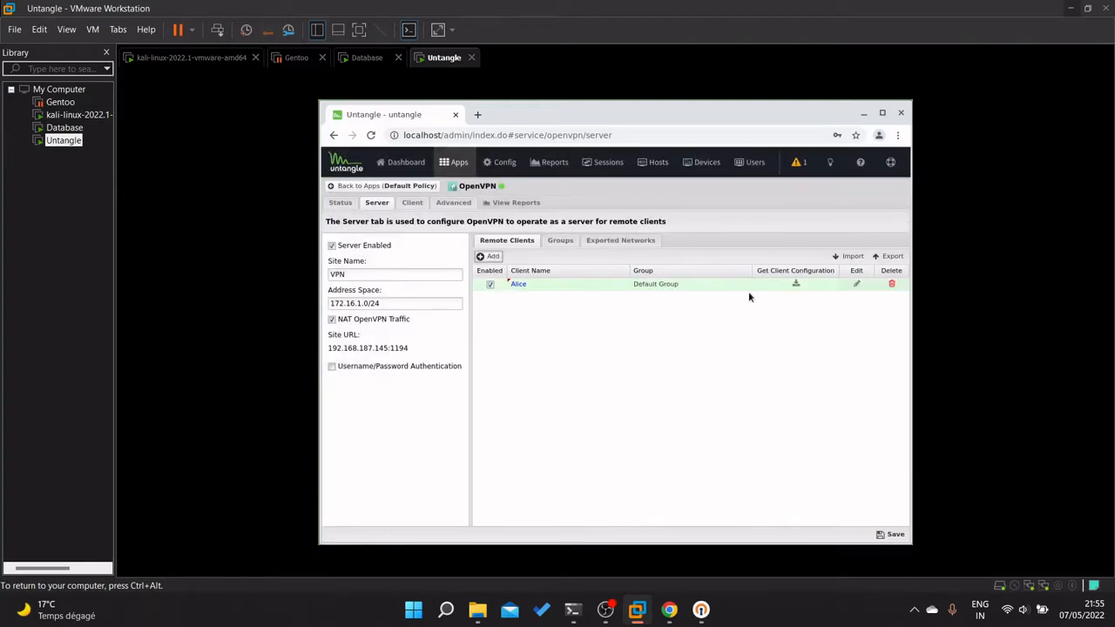
Add remote client Bob, glance at Groups and Exported Networks, and return to Remote Clients.
click(489, 256)
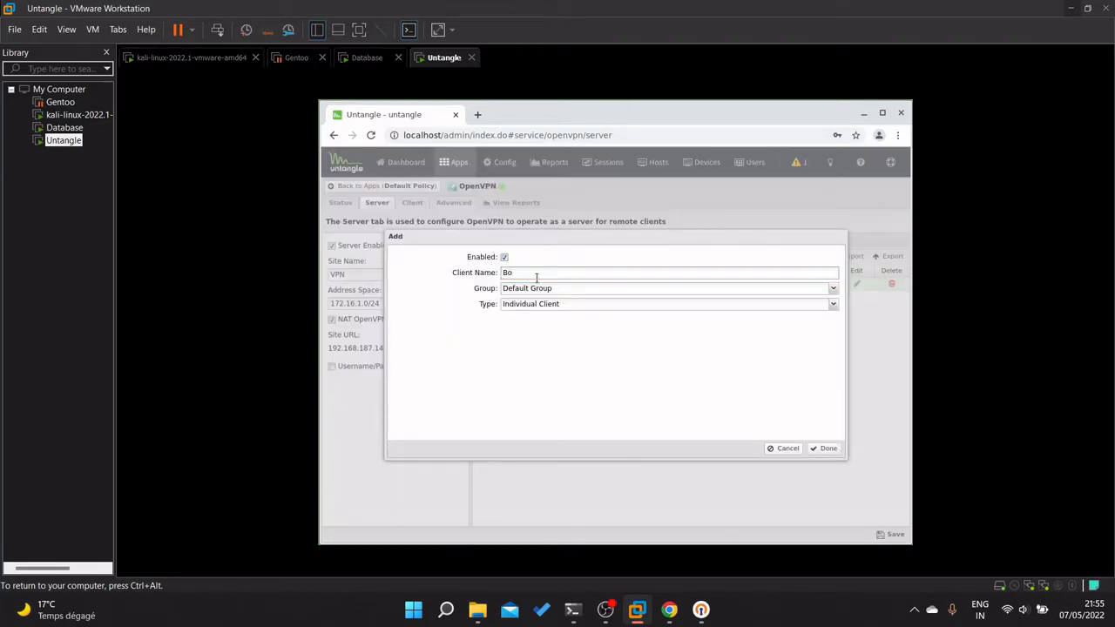
click(827, 447)
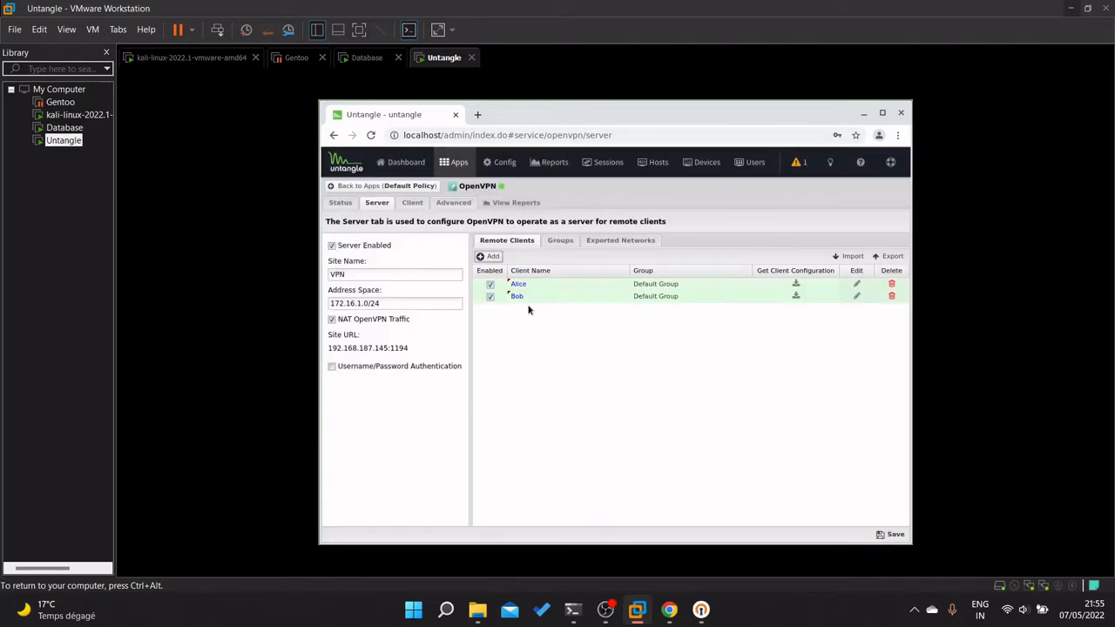
click(567, 241)
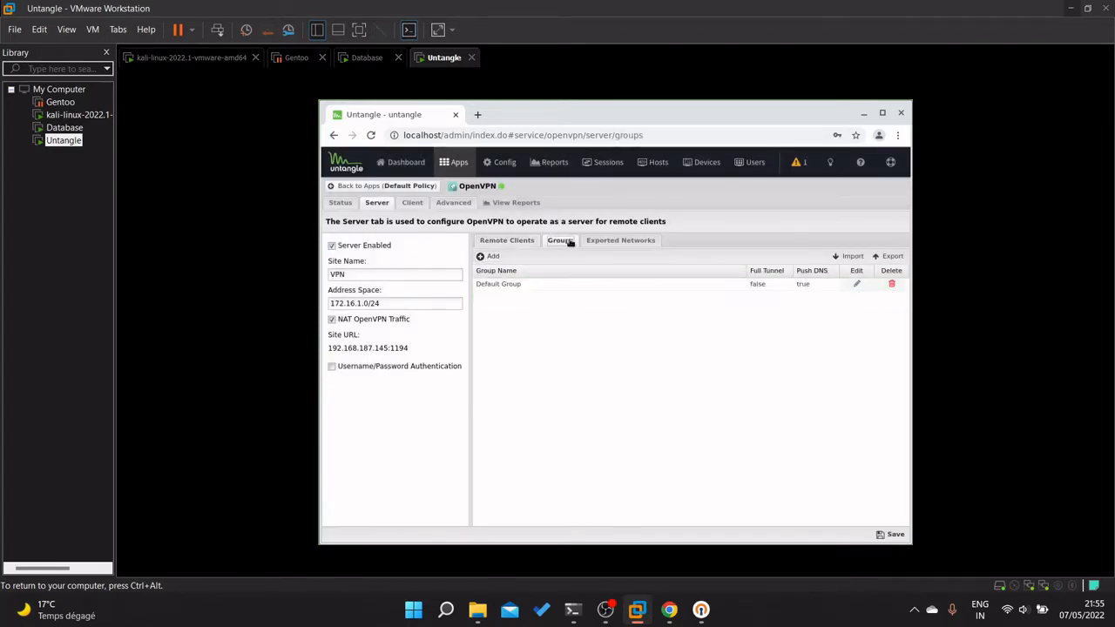
click(649, 241)
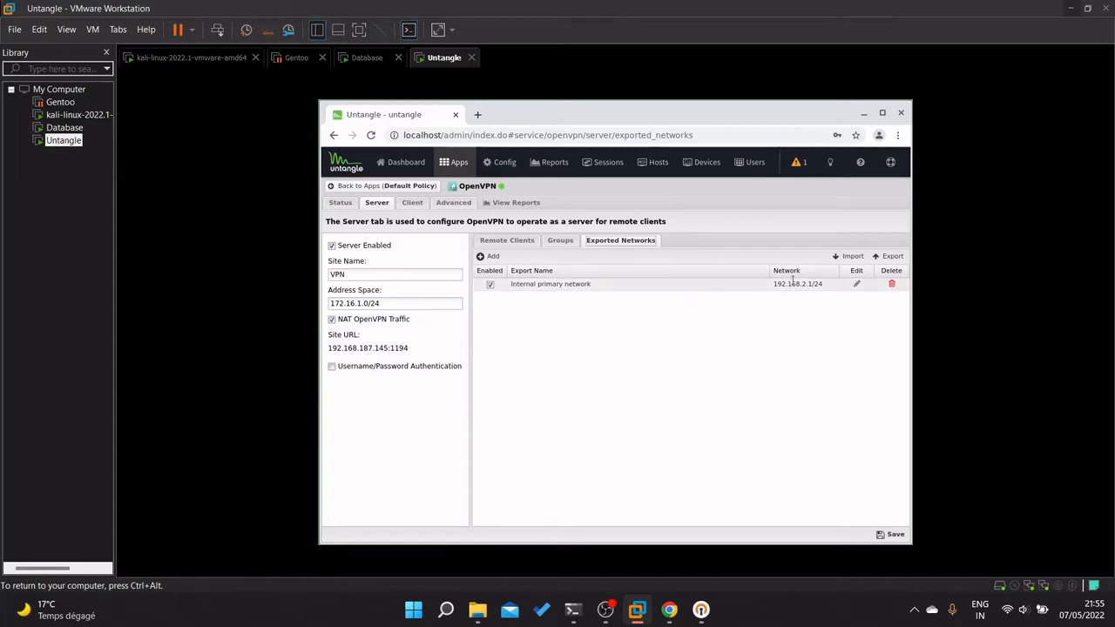
click(523, 242)
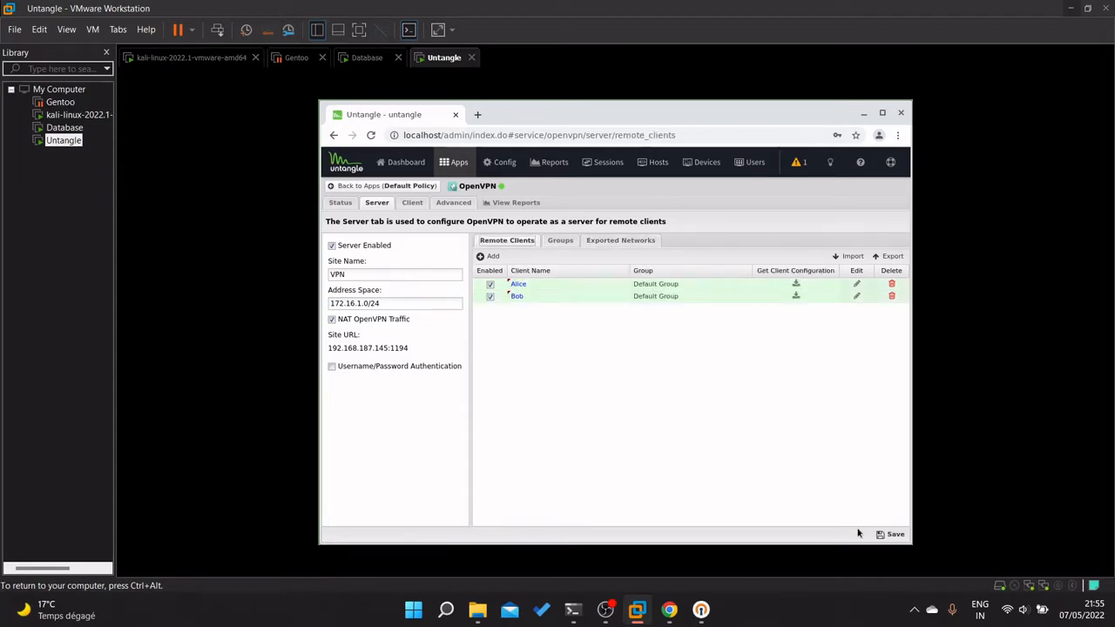
Save the clients, enable Username/Password Authentication, and open Configure Local Directory, accepting the unsaved-changes warning.
click(895, 535)
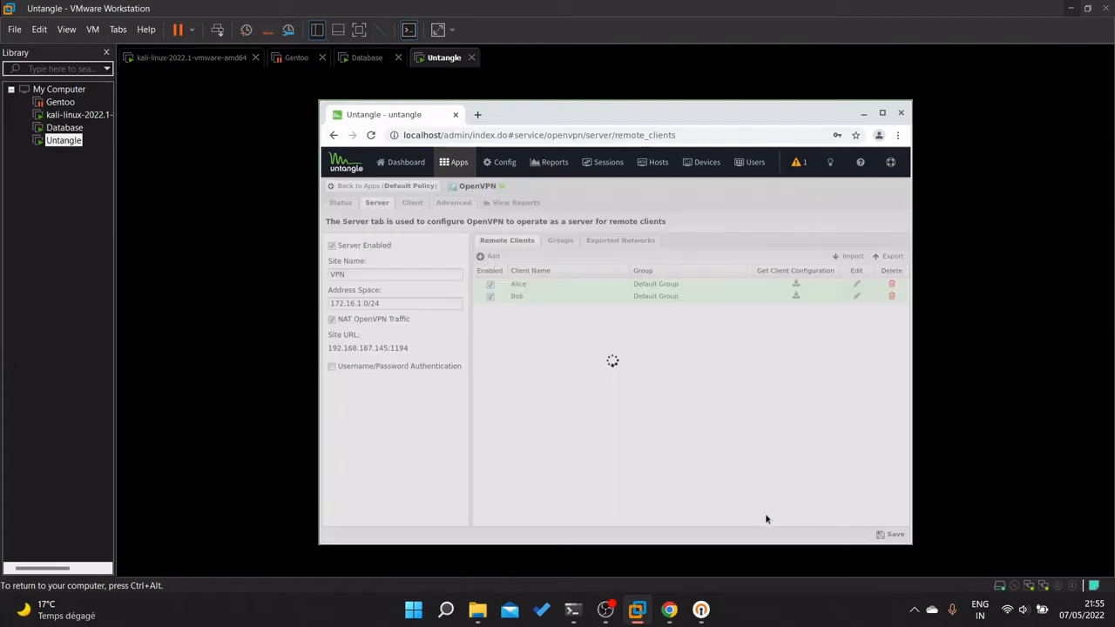
click(331, 367)
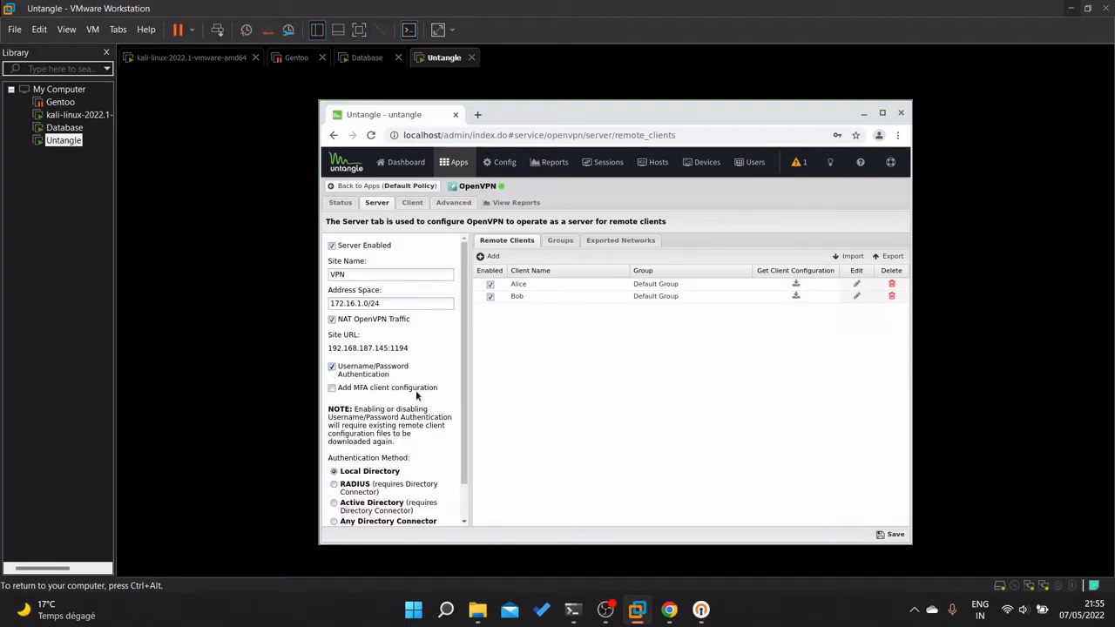
scroll(416, 394, down, 1)
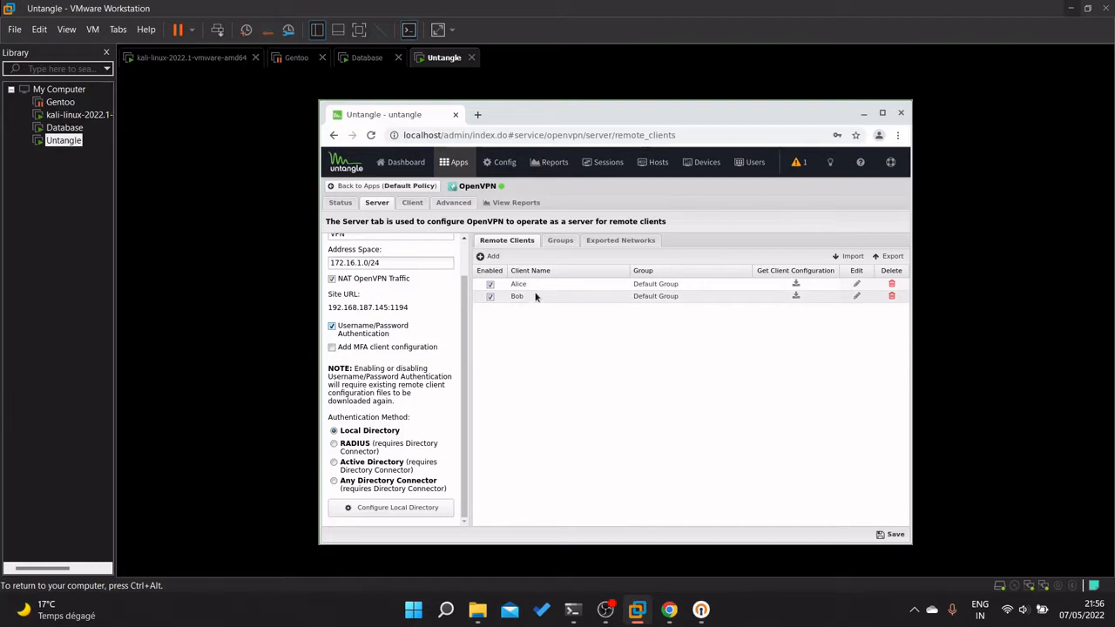
click(397, 509)
click(590, 365)
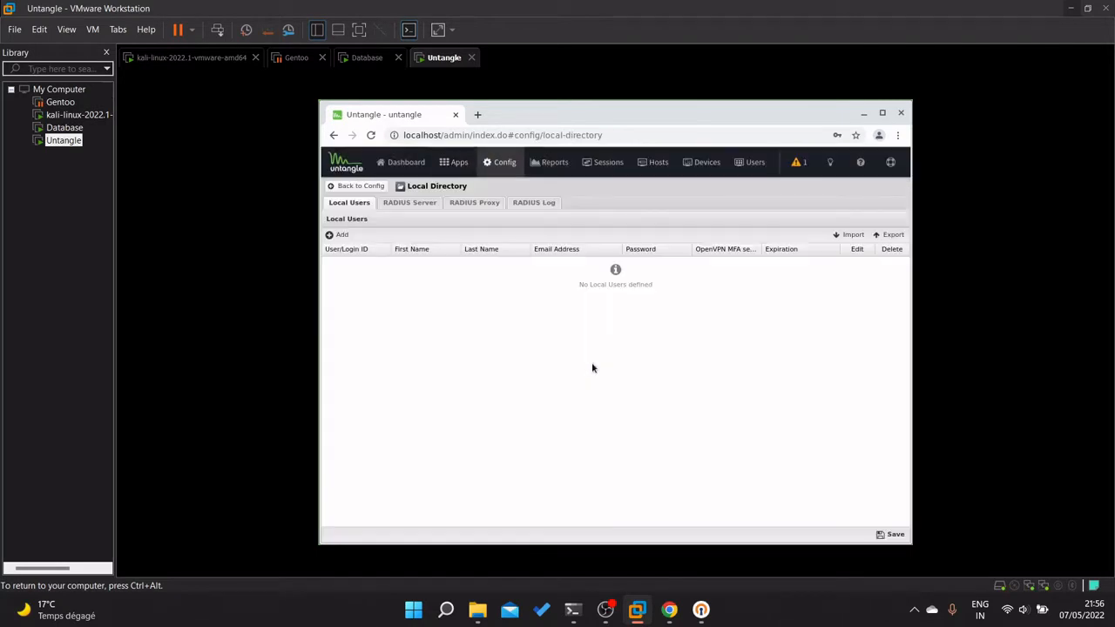
Start a new local user with login ID and first name Alice.
click(335, 238)
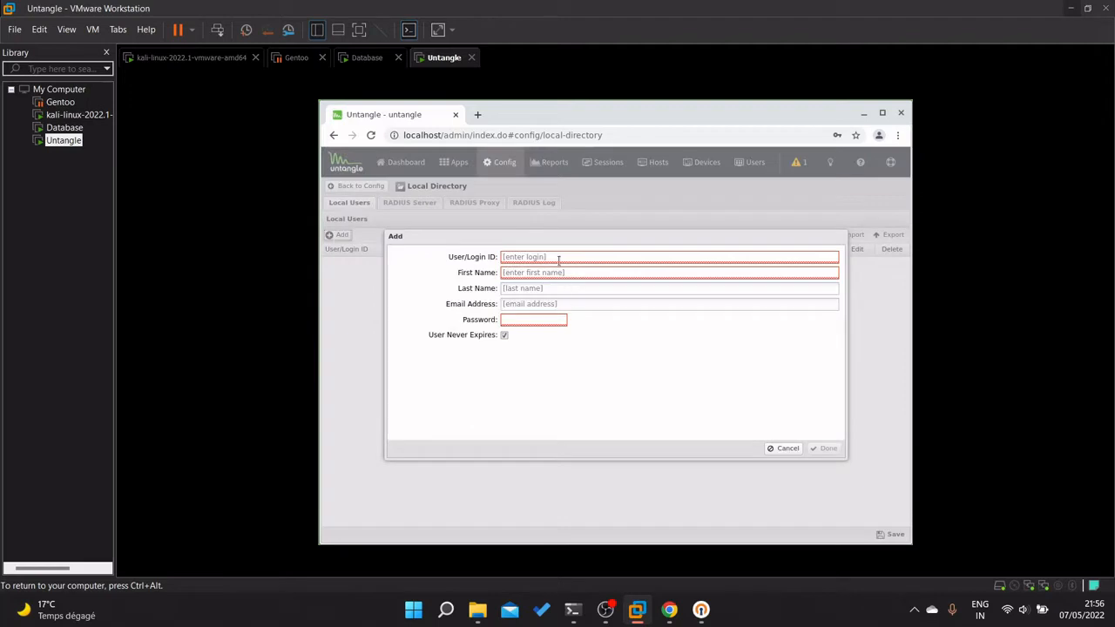
text(al)
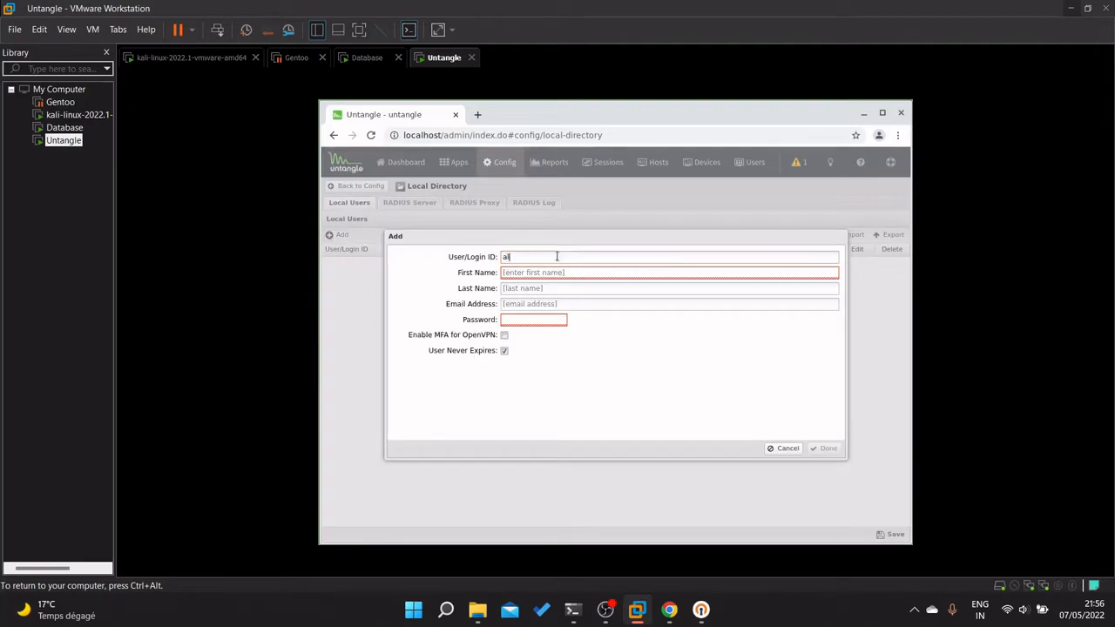
text(ic)
key(BackSpace)
key(BackSpace)
key(BackSpace)
key(BackSpace)
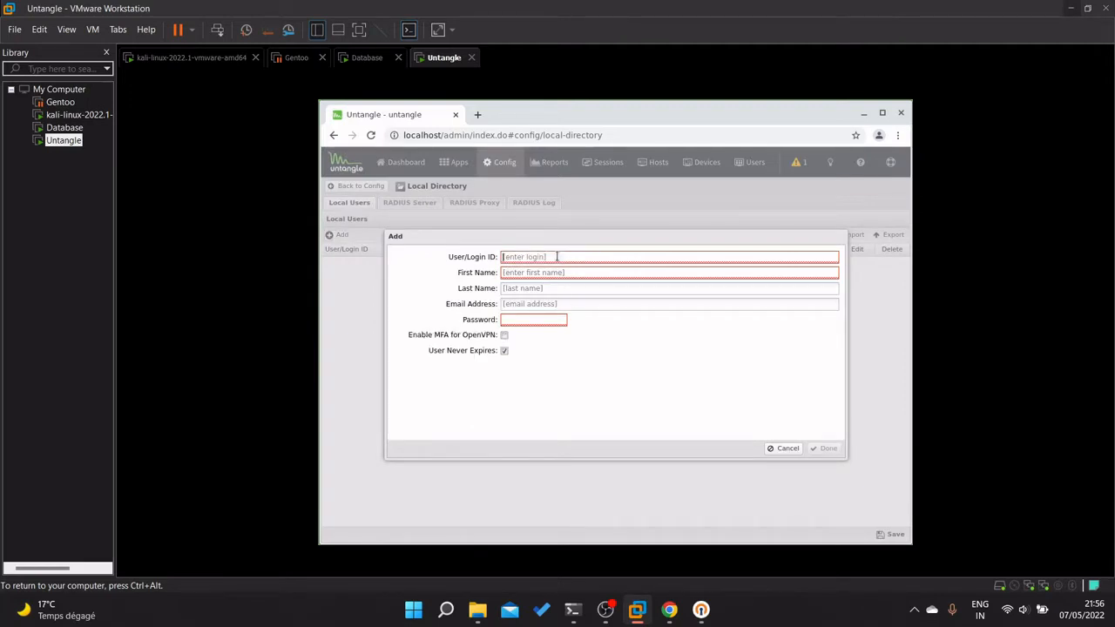
text(All)
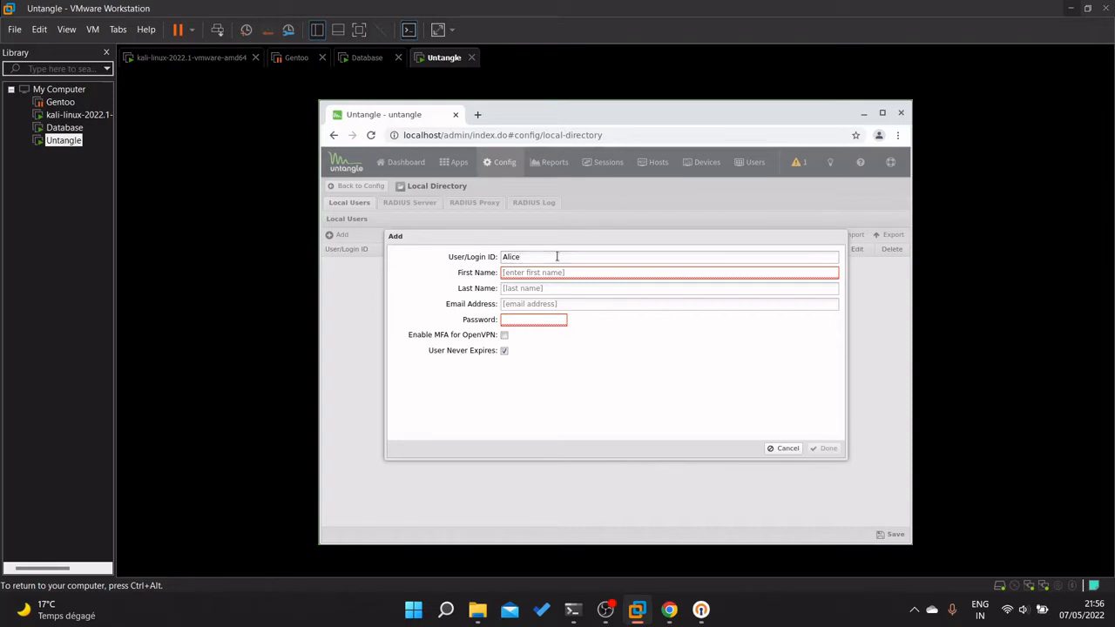
key(Tab)
text(Alice)
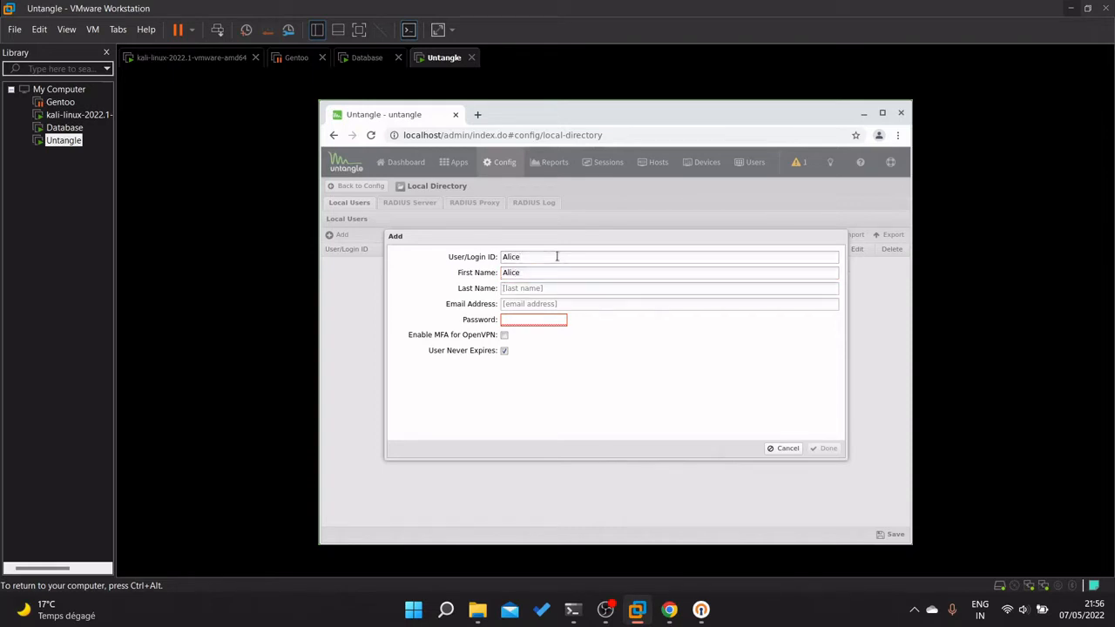
key(Tab)
Enter Alice's e-mail address and password, and confirm the user with Done.
text(Ali)
key(BackSpace)
key(Tab)
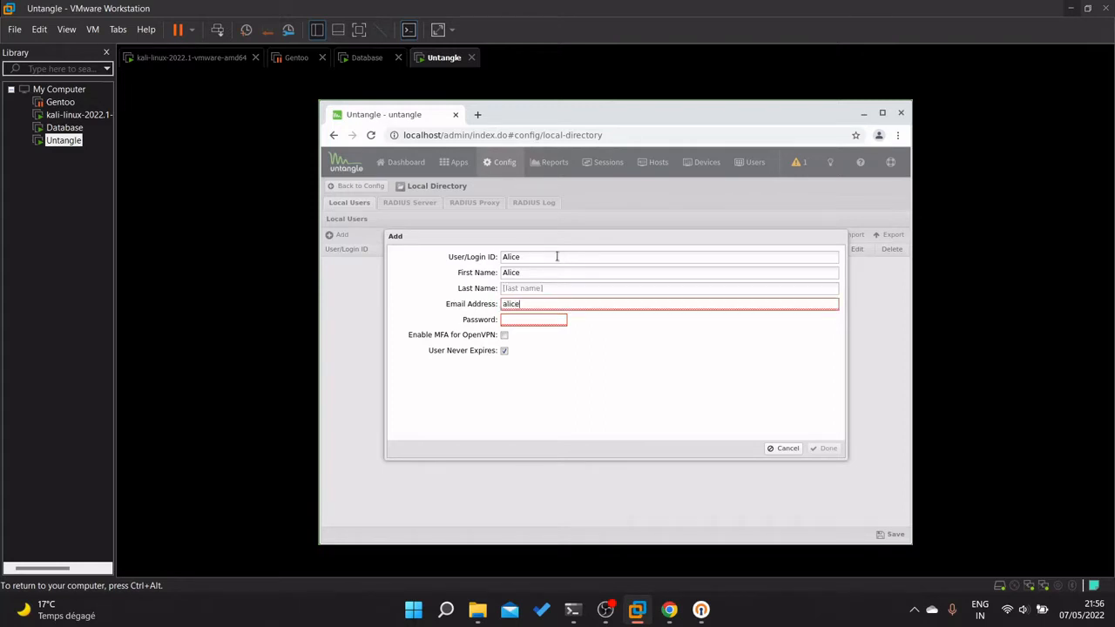
key(Tab)
text(••••)
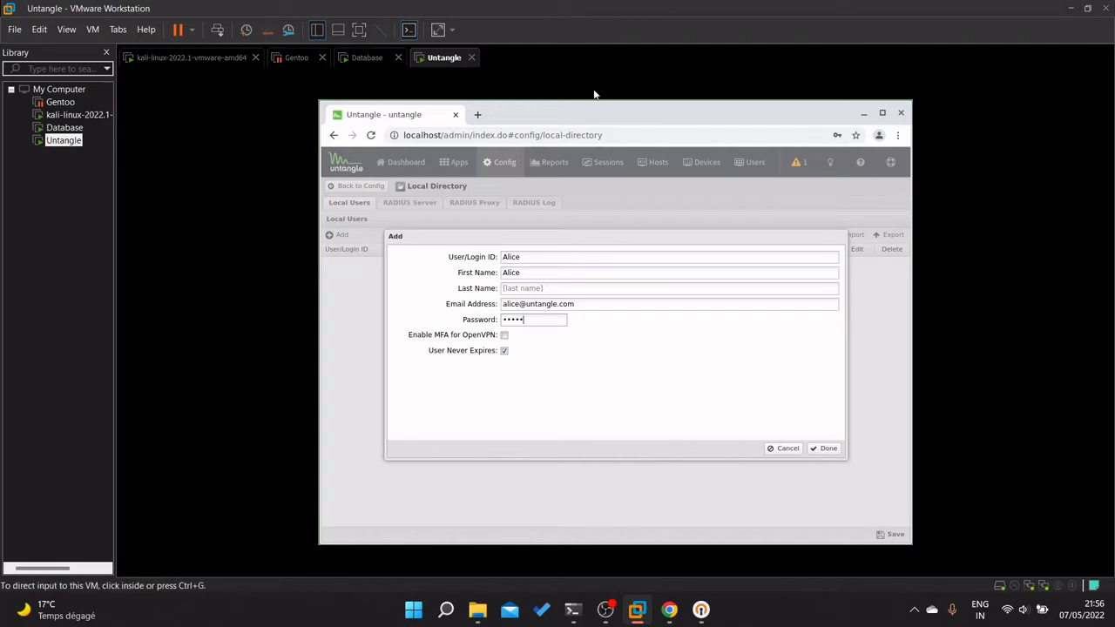
click(826, 450)
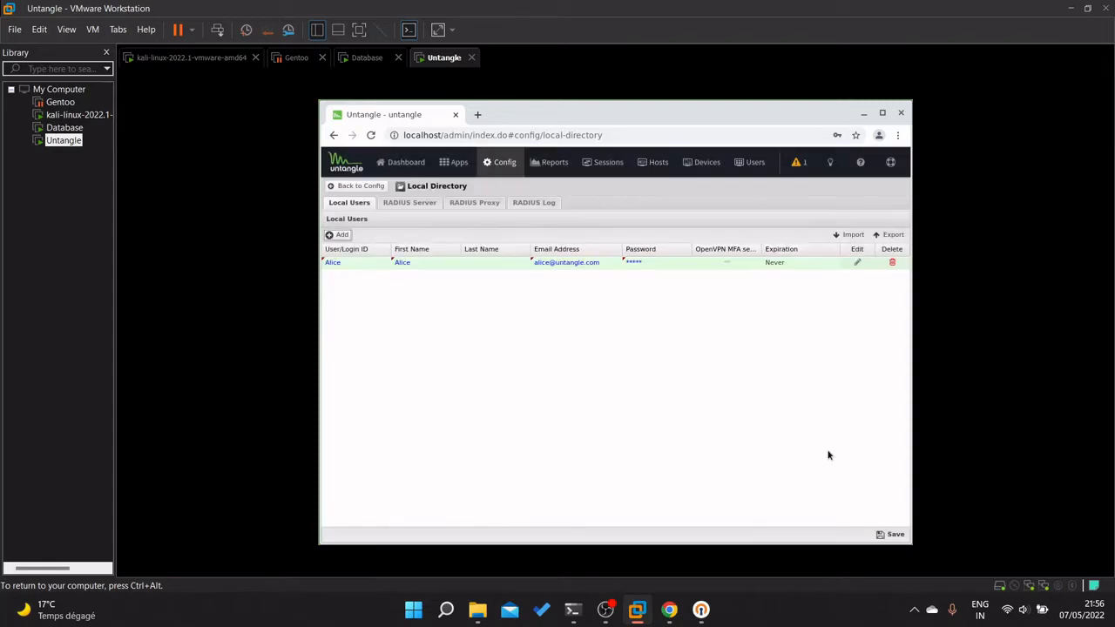
click(338, 234)
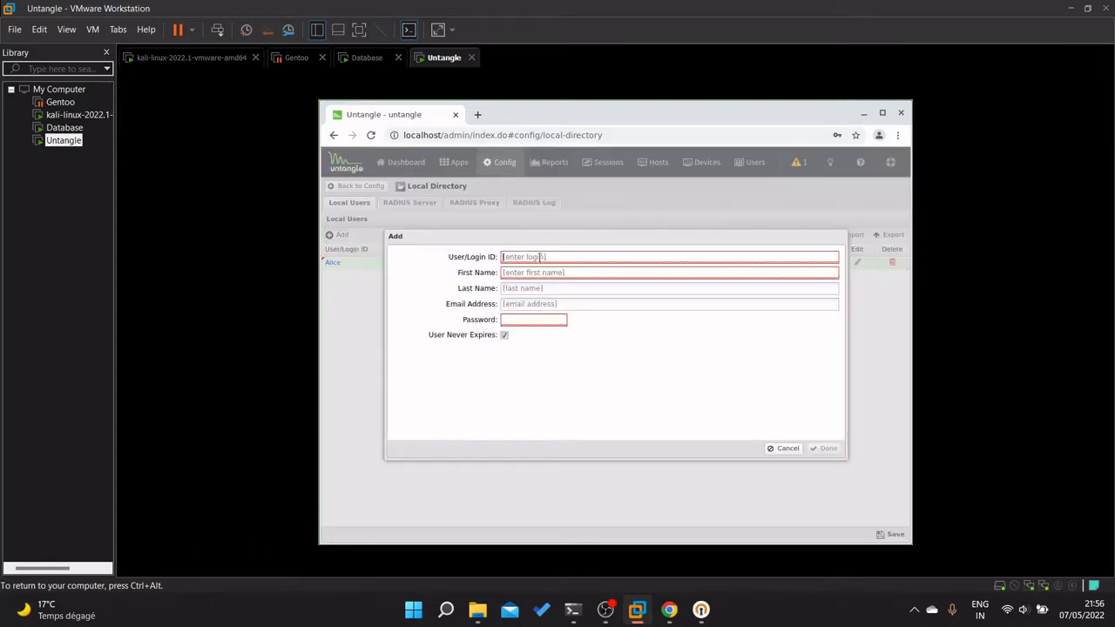
Fill in Bob's login ID, first name, e-mail address and password, confirm, and save the local users.
click(539, 257)
text(Bob)
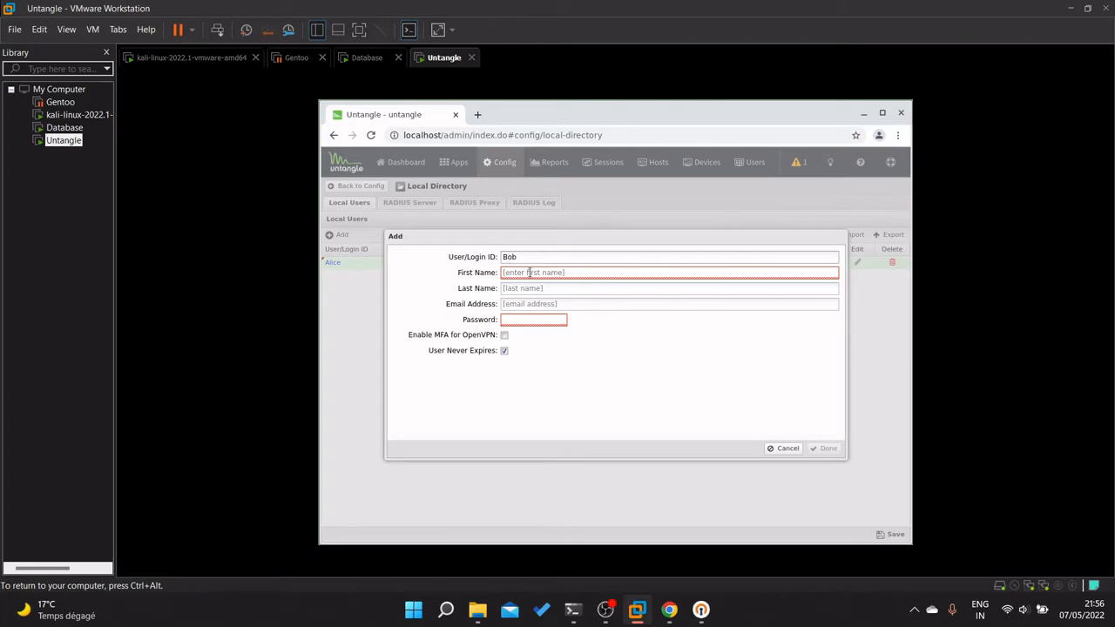
click(530, 272)
text(BO)
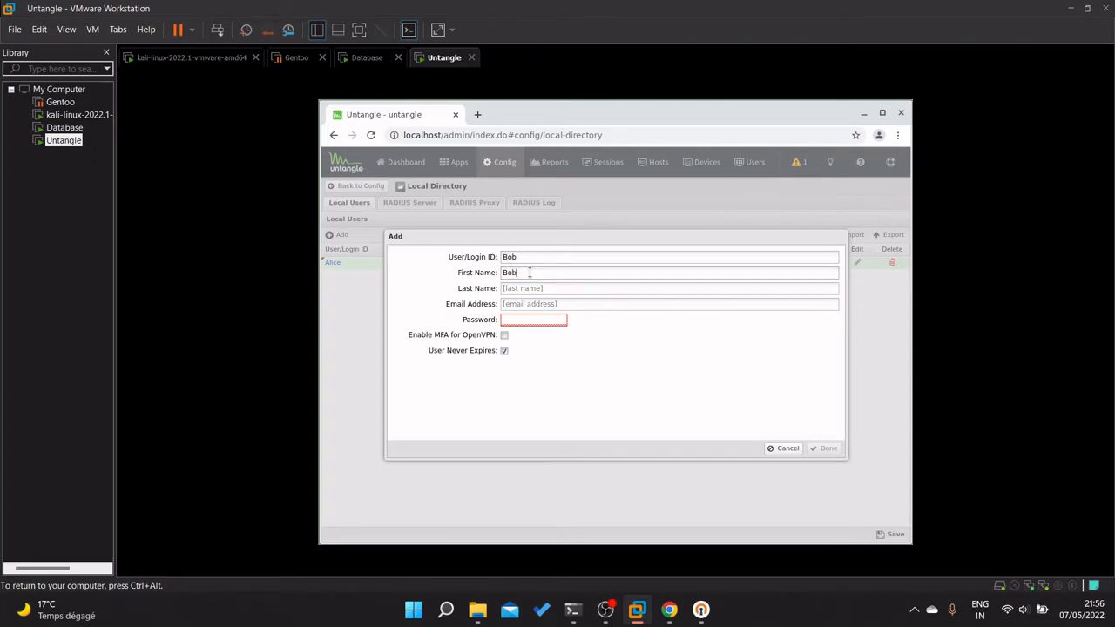
key(Tab)
key(Tab)
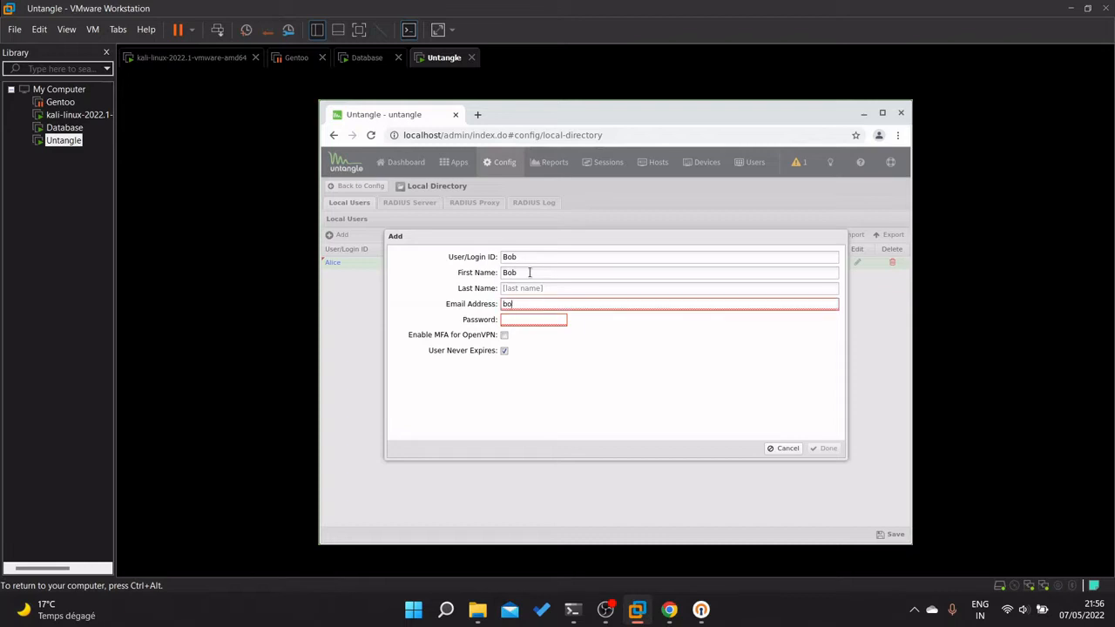
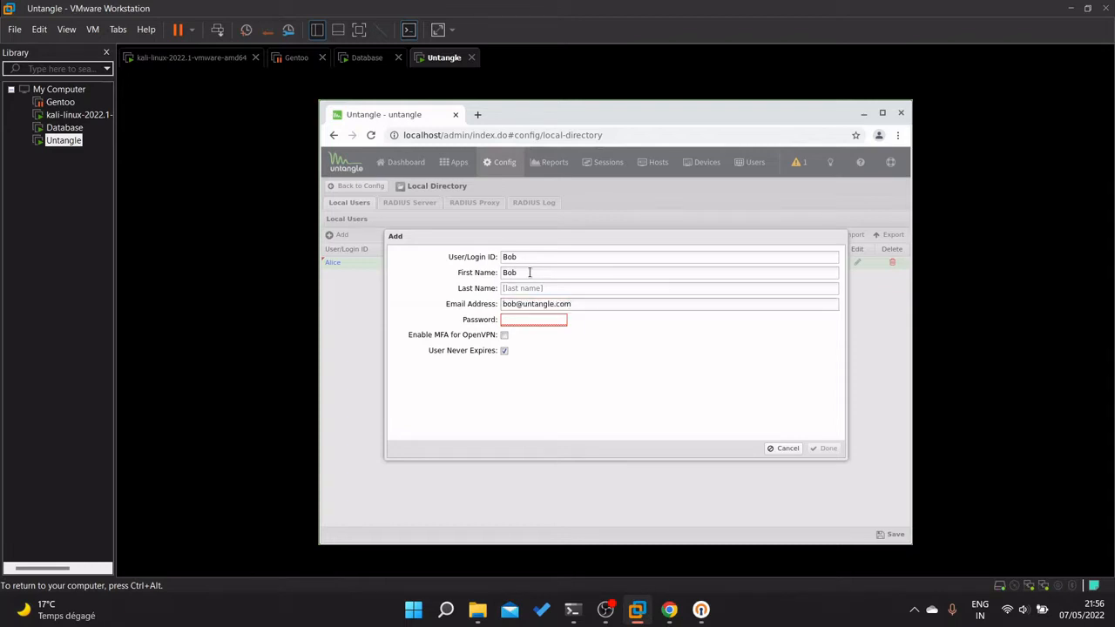
click(553, 320)
text(••)
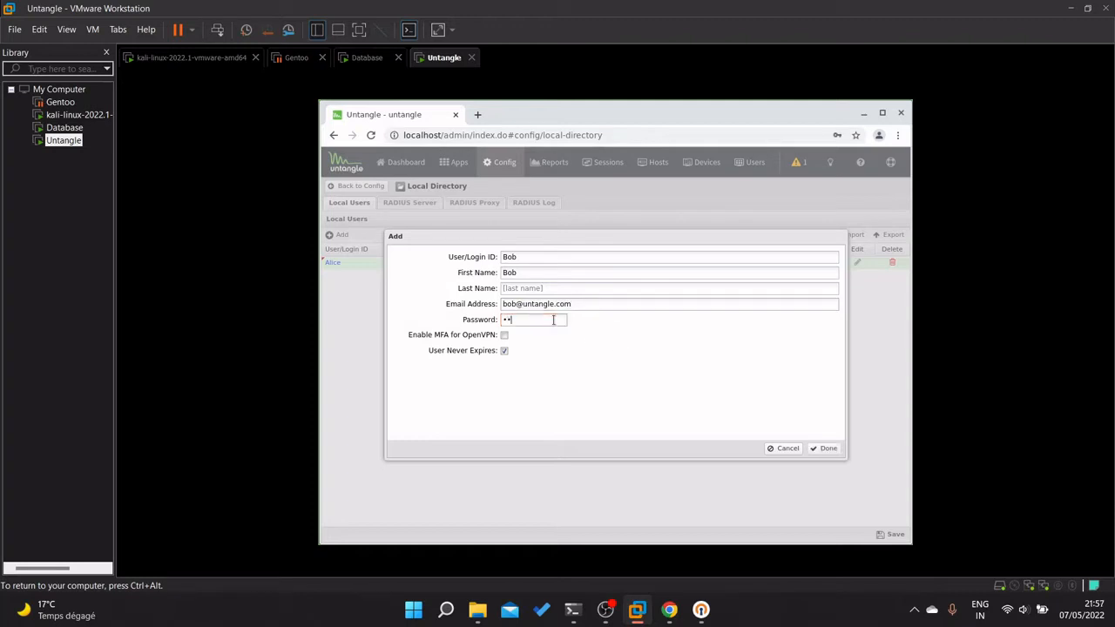
click(824, 448)
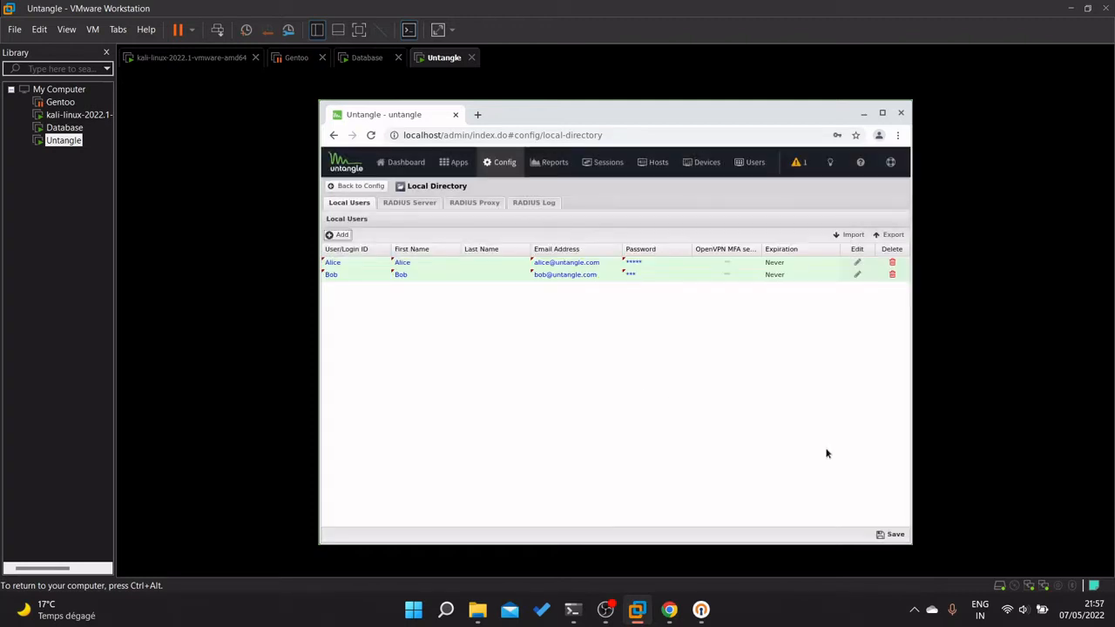
click(892, 536)
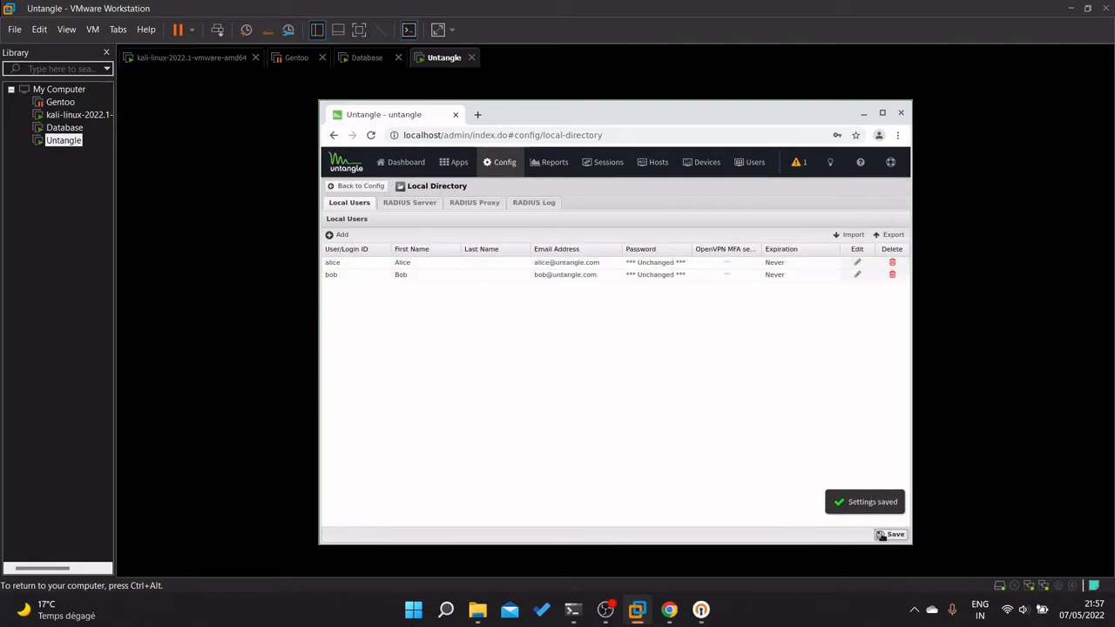
Browse the Local Directory's RADIUS and Local Users tabs, then return to Config > Network.
click(425, 205)
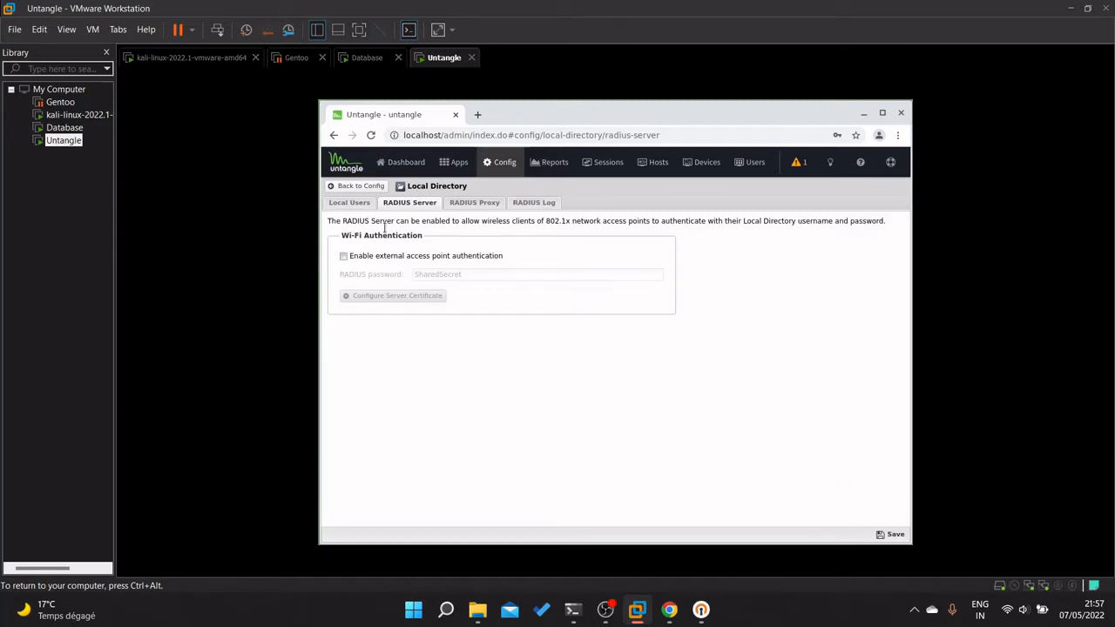
click(364, 203)
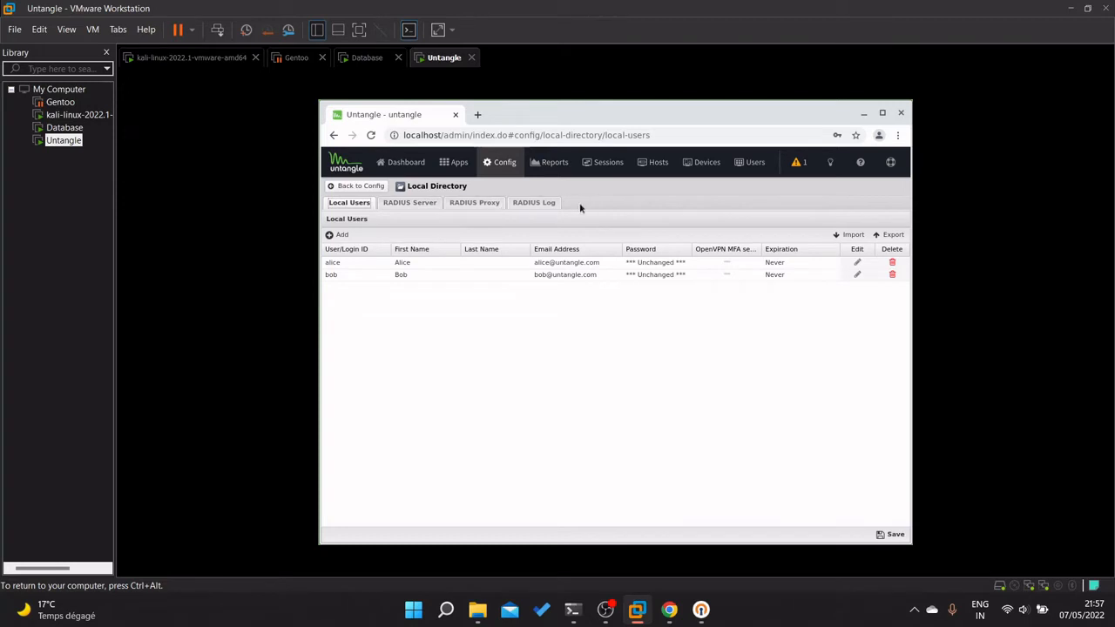
click(540, 203)
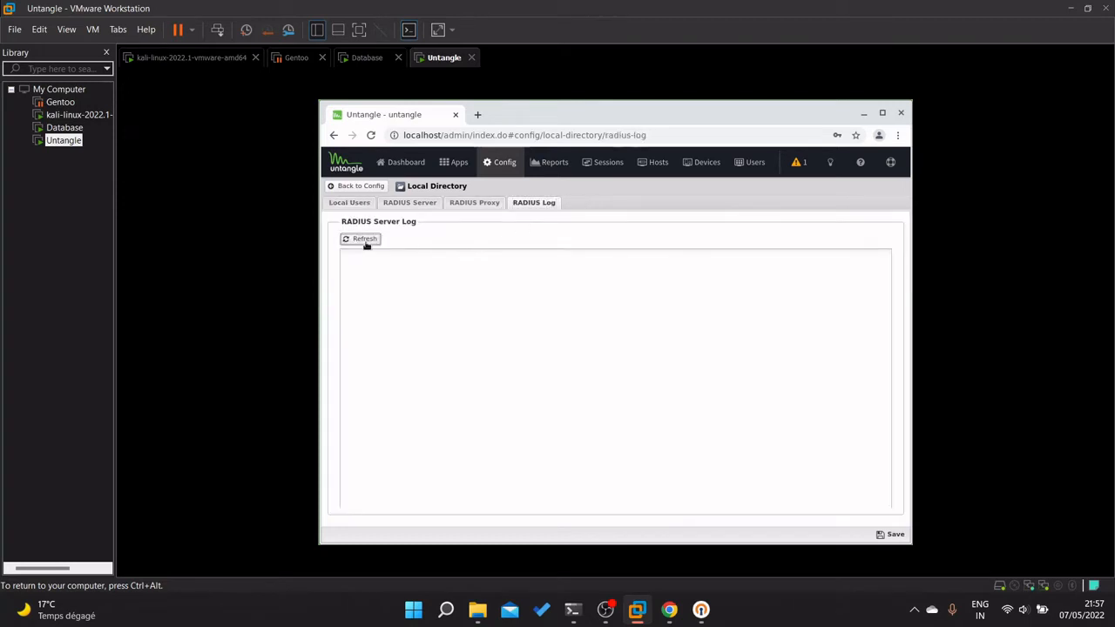
click(349, 202)
click(363, 187)
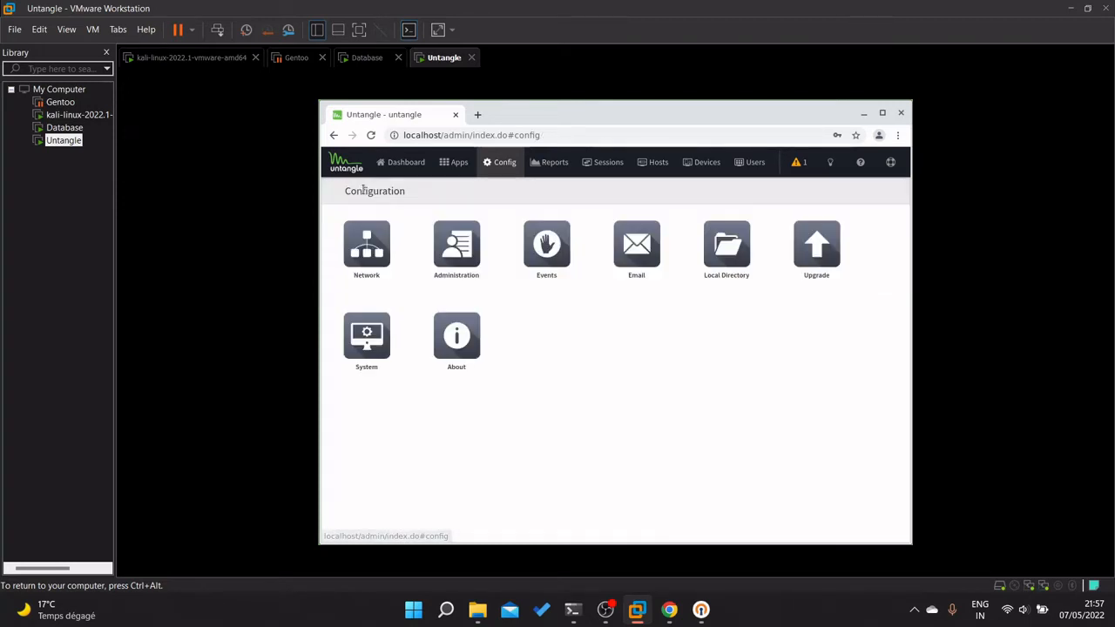
click(375, 261)
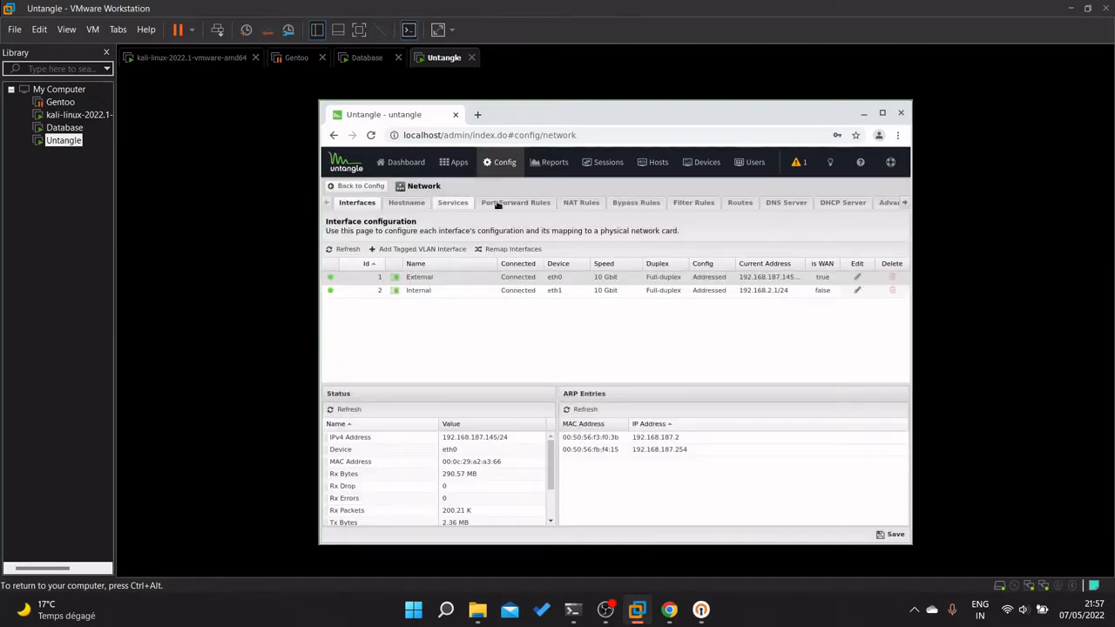
Open OpenVPN from Apps and step through Server, Client and Advanced (UDP, 1194, AES-128-CBC).
click(455, 163)
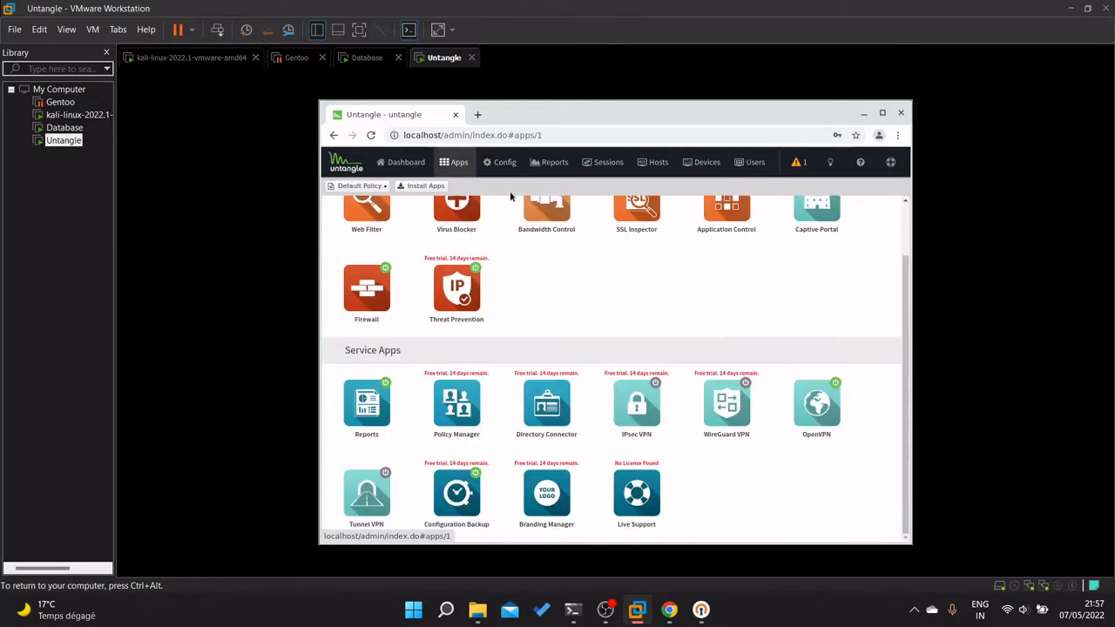
click(817, 408)
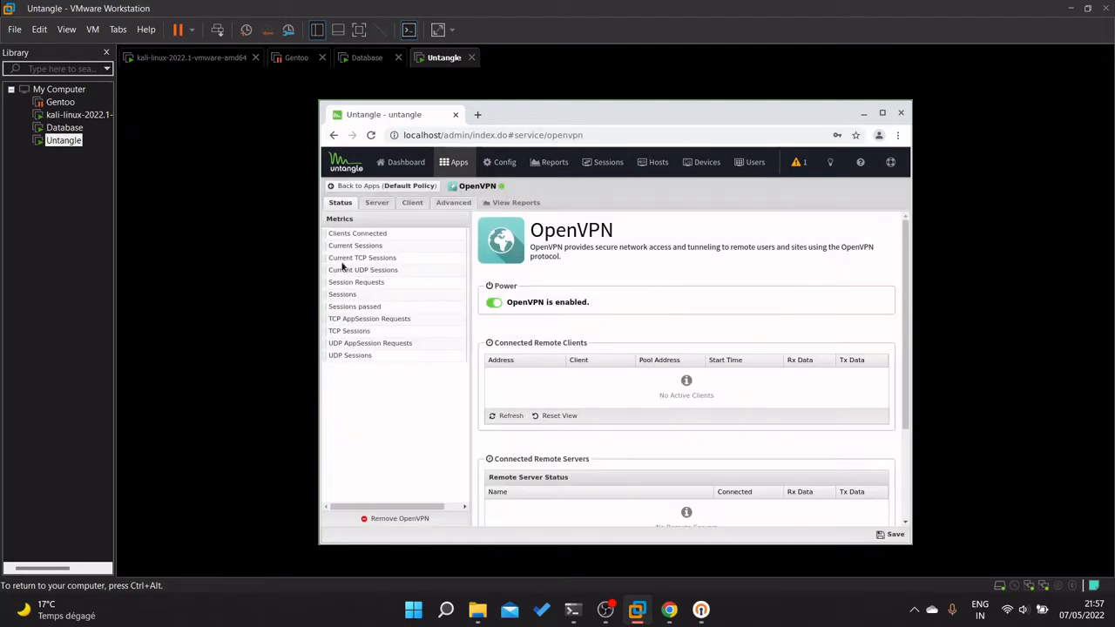
click(380, 206)
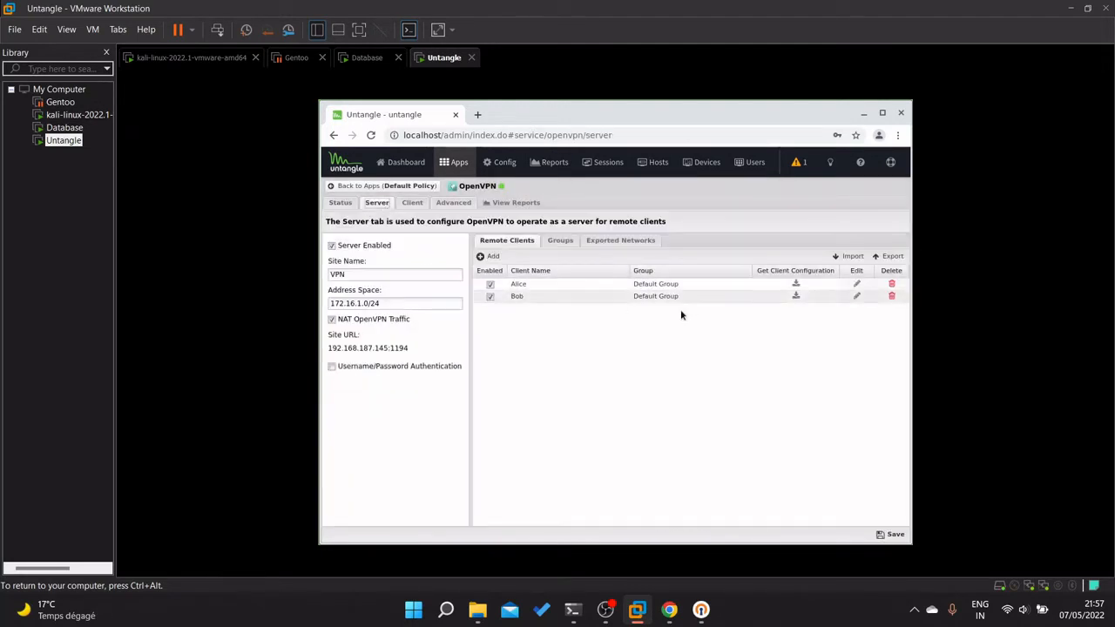
click(415, 206)
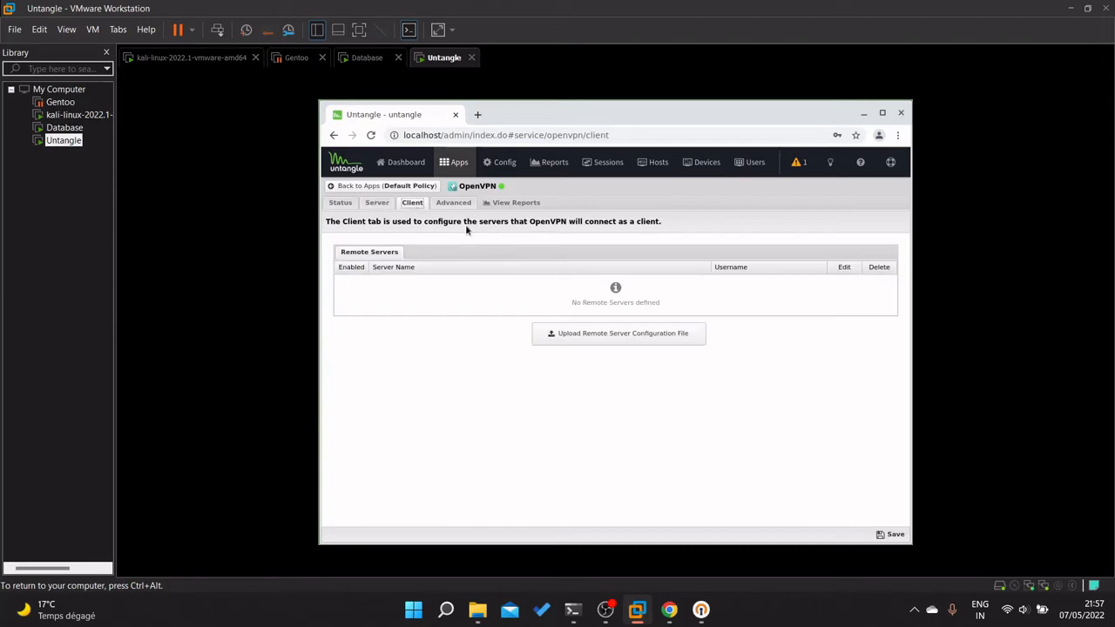
click(452, 204)
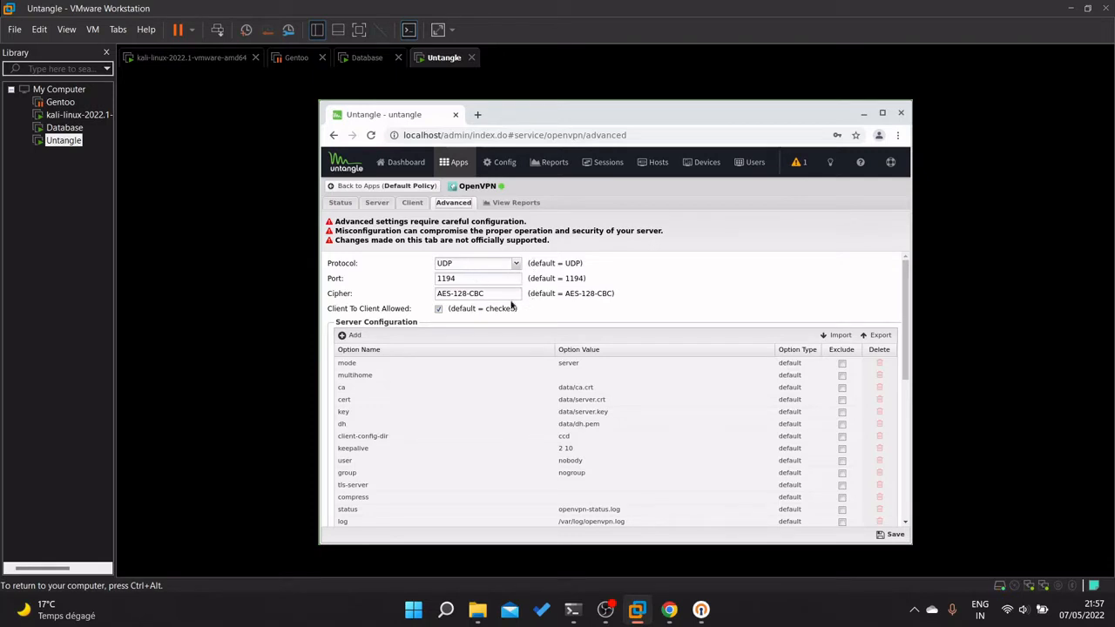
Leave cipher AES-128-CBC and port 1194 unchanged, save the advanced settings, and return to Status.
drag(516, 294, 431, 283)
click(568, 321)
drag(498, 294, 416, 288)
drag(481, 278, 410, 286)
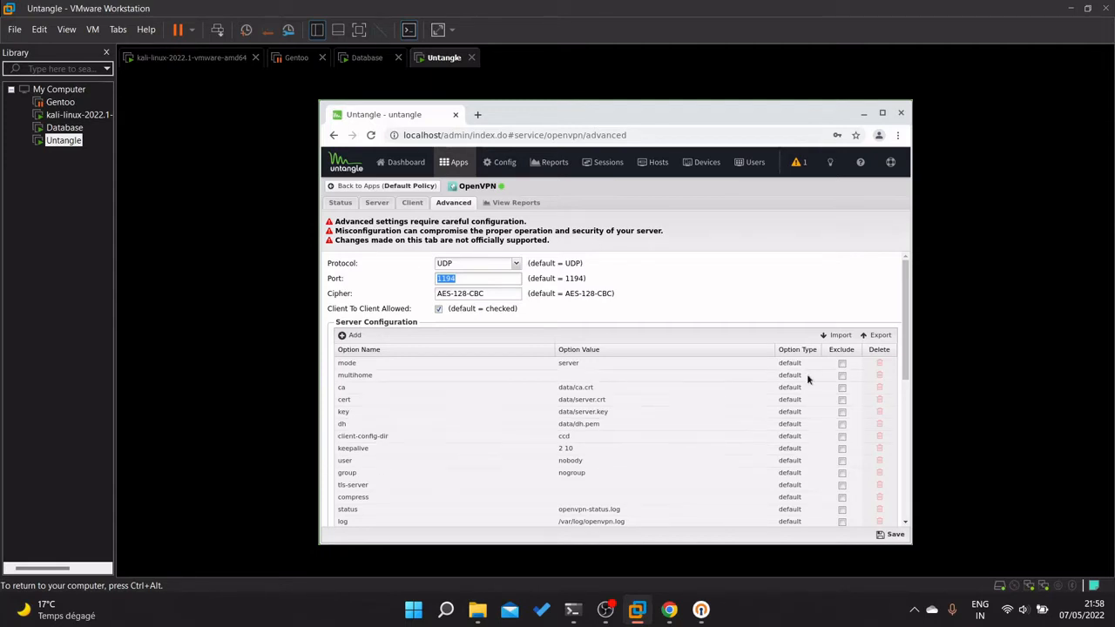
scroll(533, 439, down, 2)
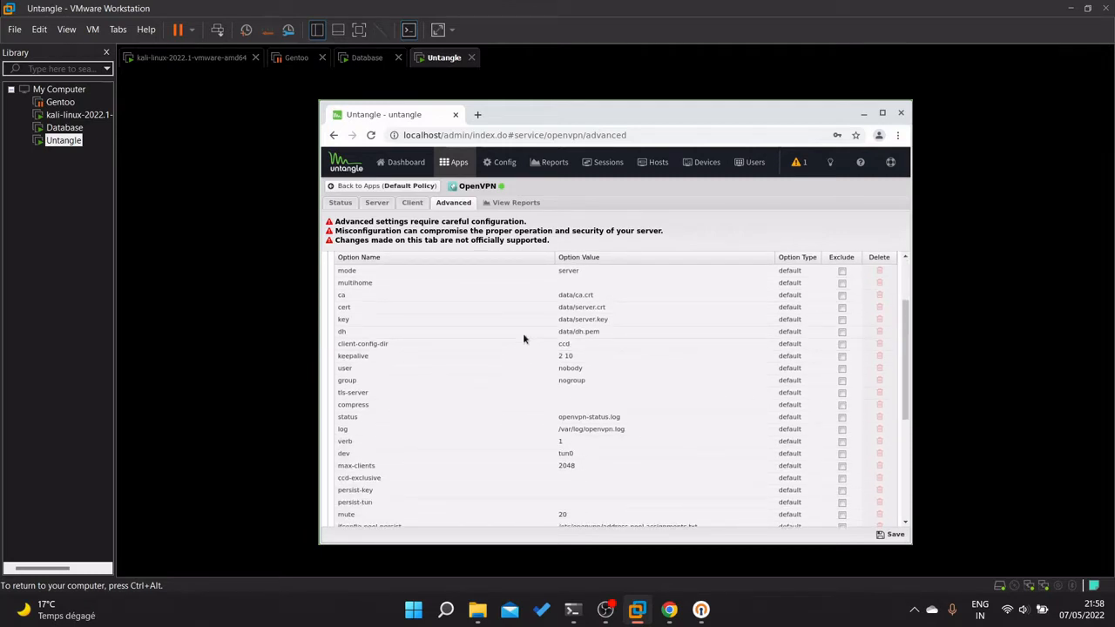
scroll(527, 351, up, 2)
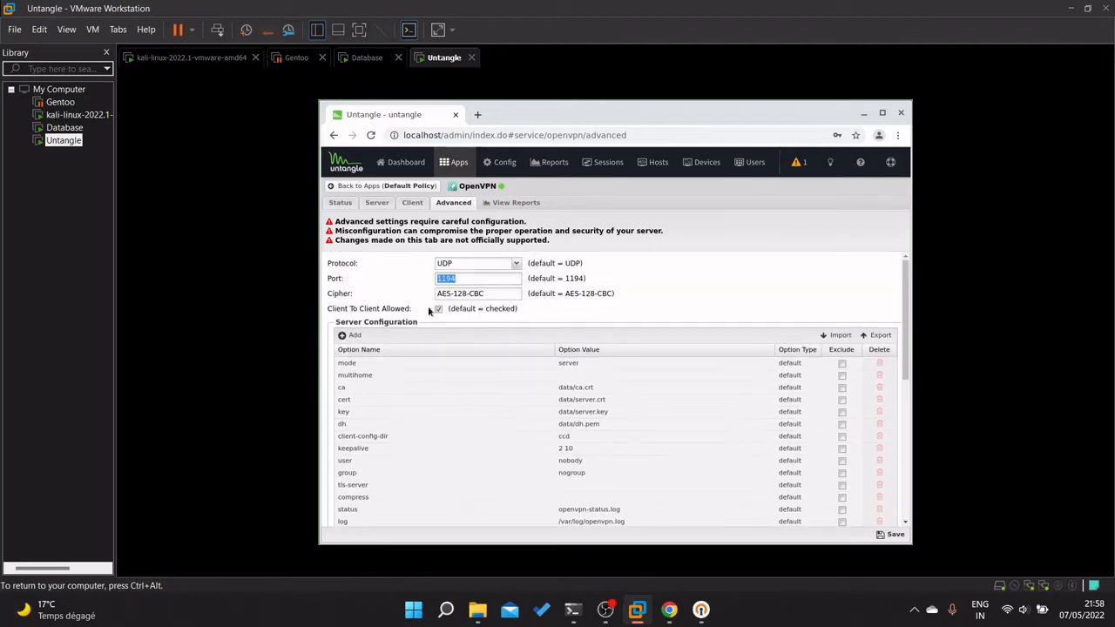
drag(336, 221, 521, 222)
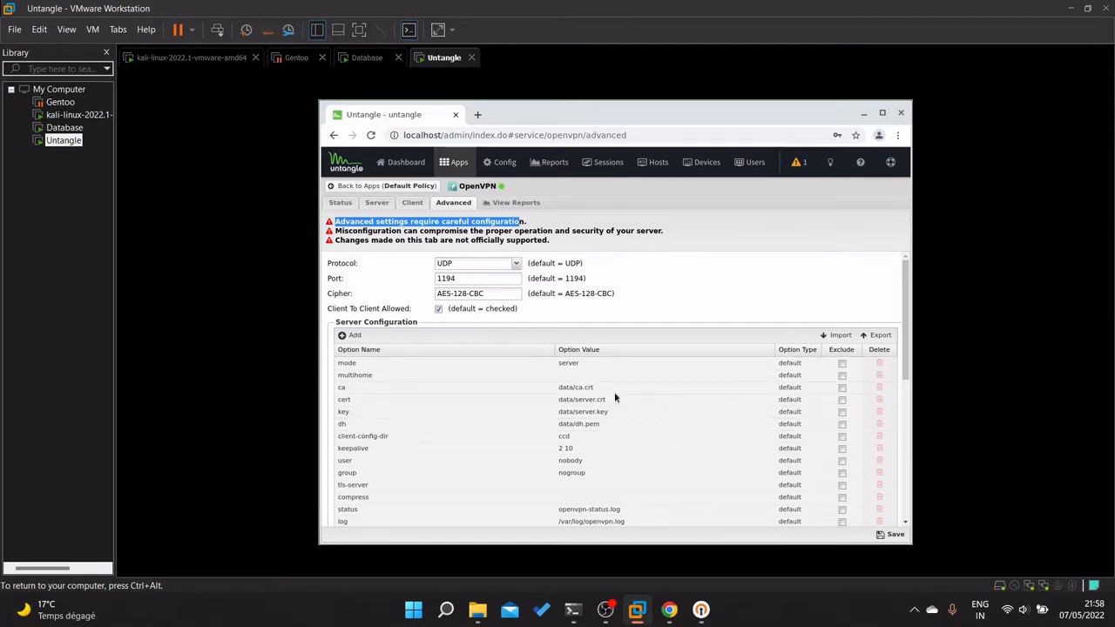
click(893, 536)
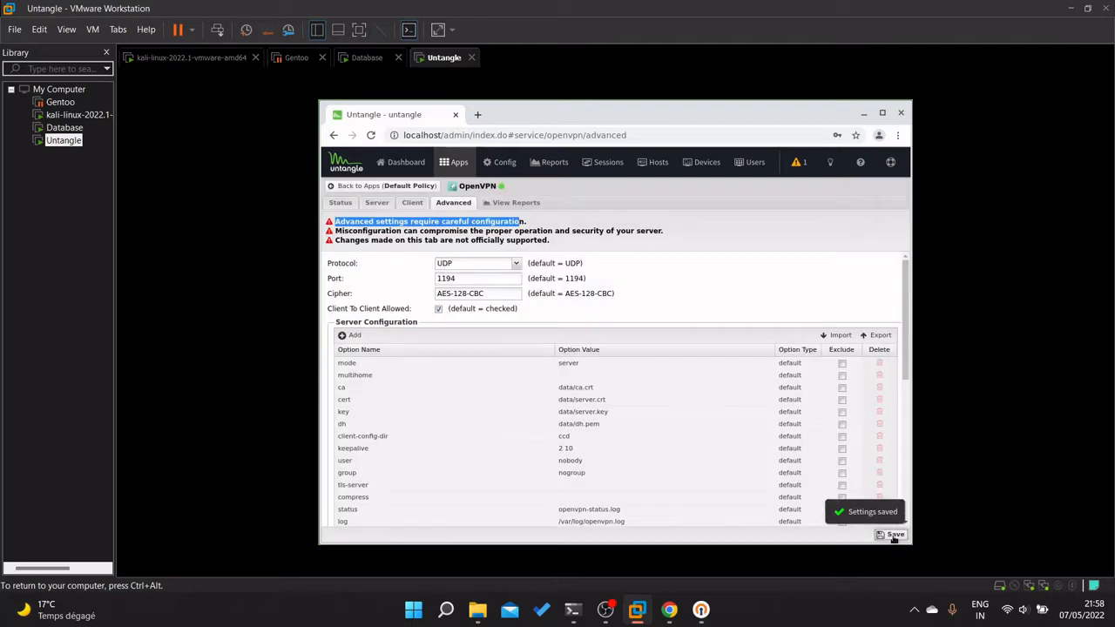
click(342, 206)
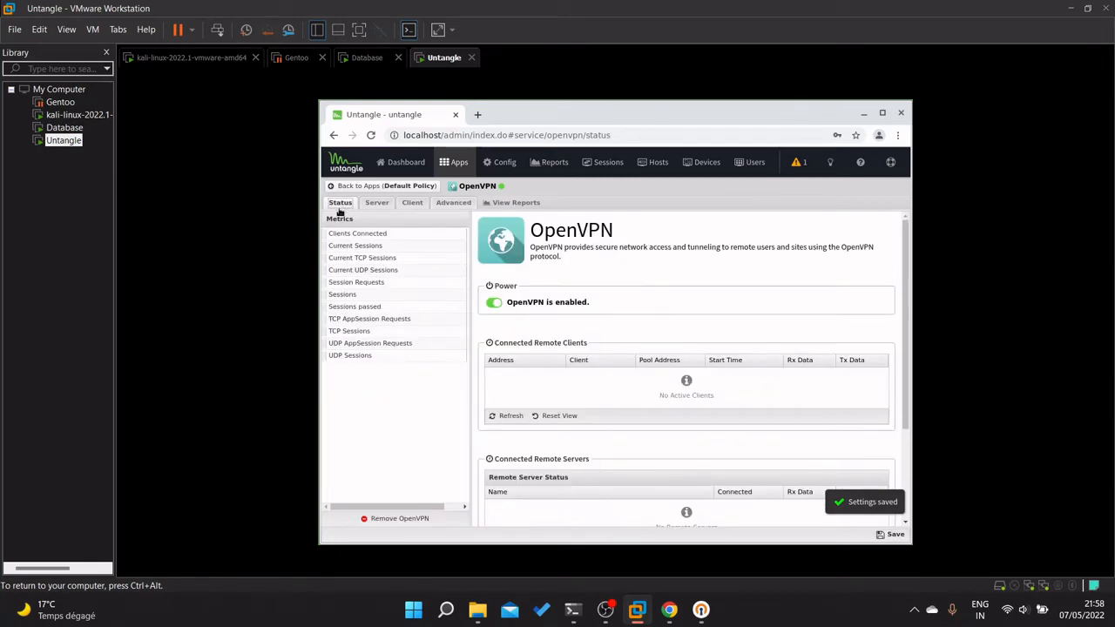
Save the Server tab settings and download the first client's .ovpn file and config zip.
click(380, 204)
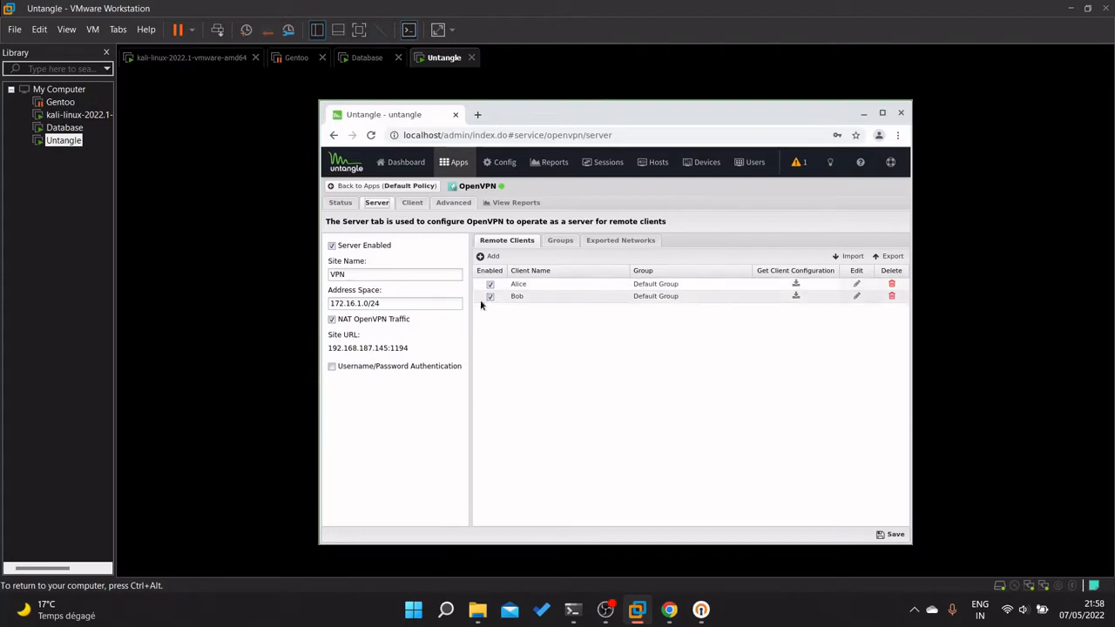
click(890, 533)
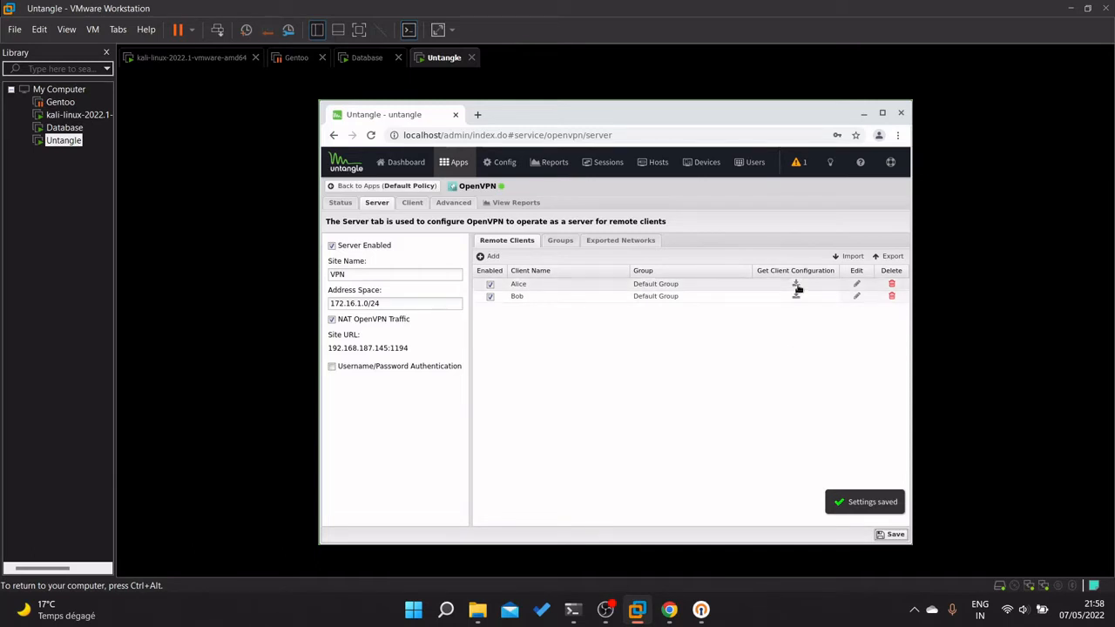
click(796, 287)
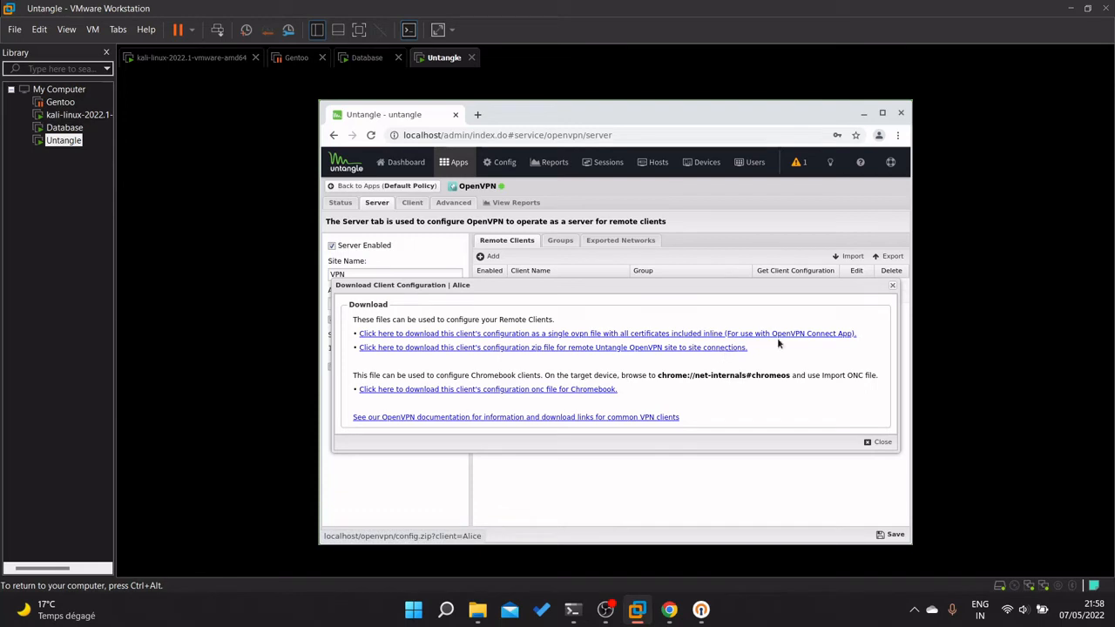
click(702, 337)
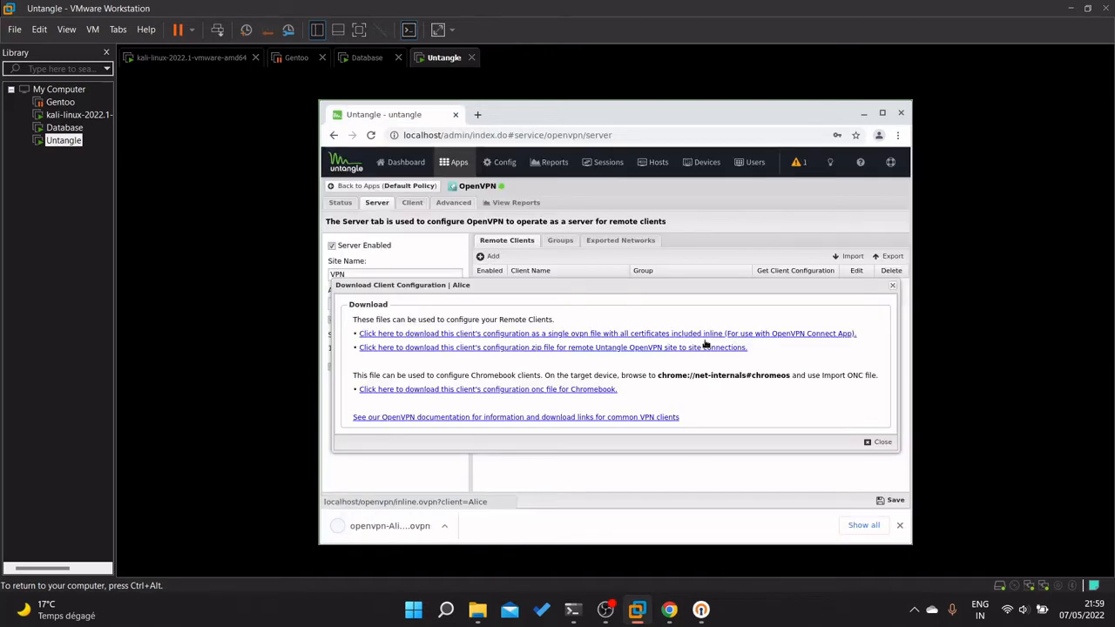
click(698, 349)
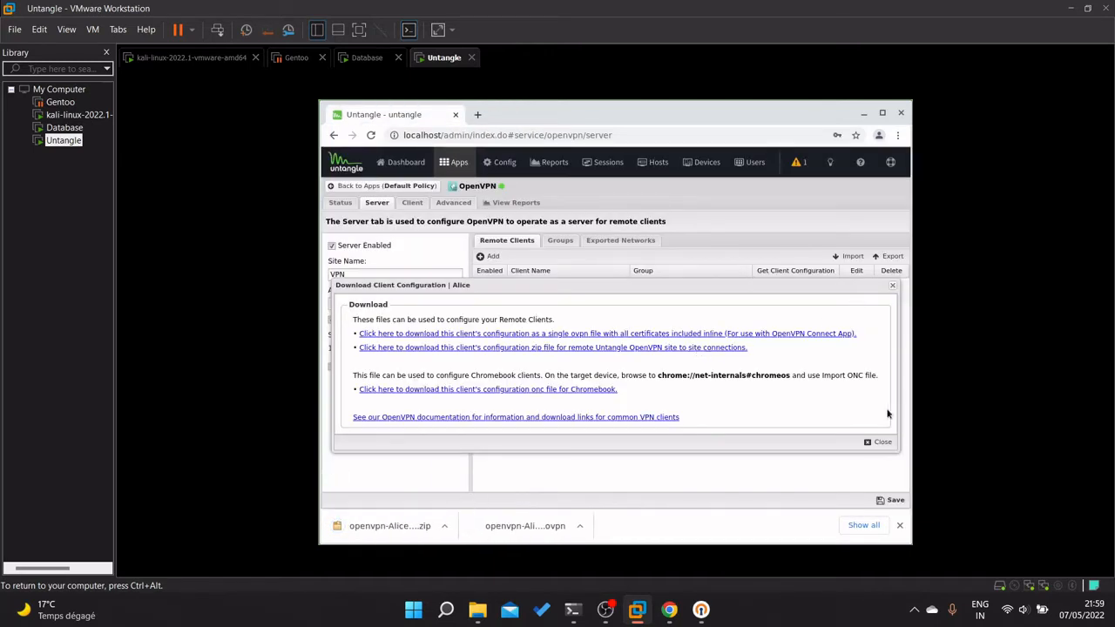
click(880, 442)
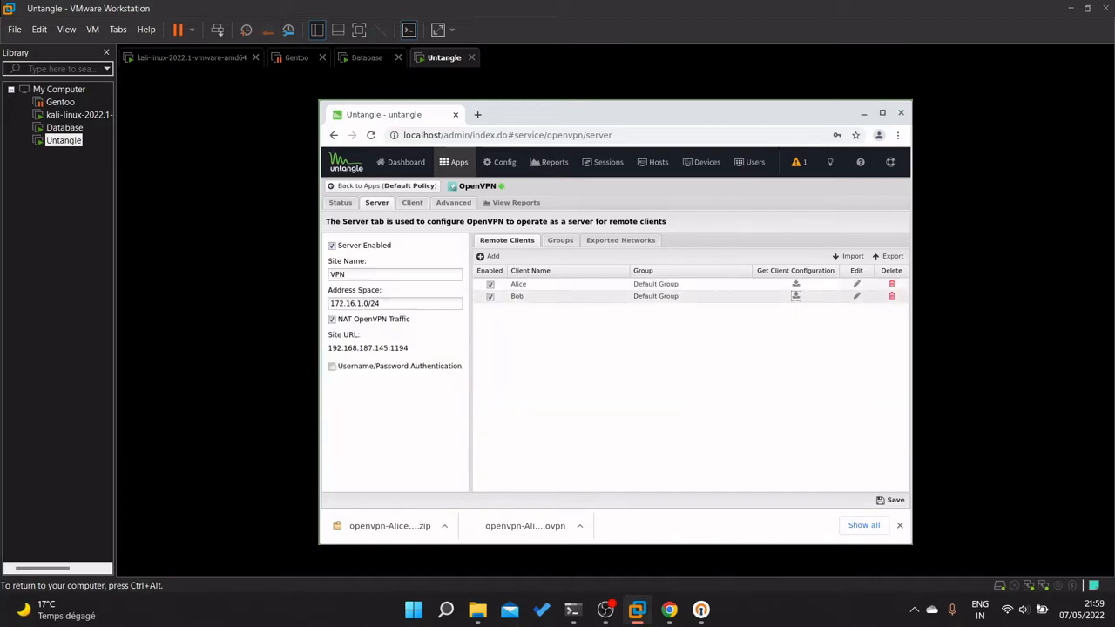
Download the second client's config zip and .ovpn file, then save the server settings again.
click(796, 297)
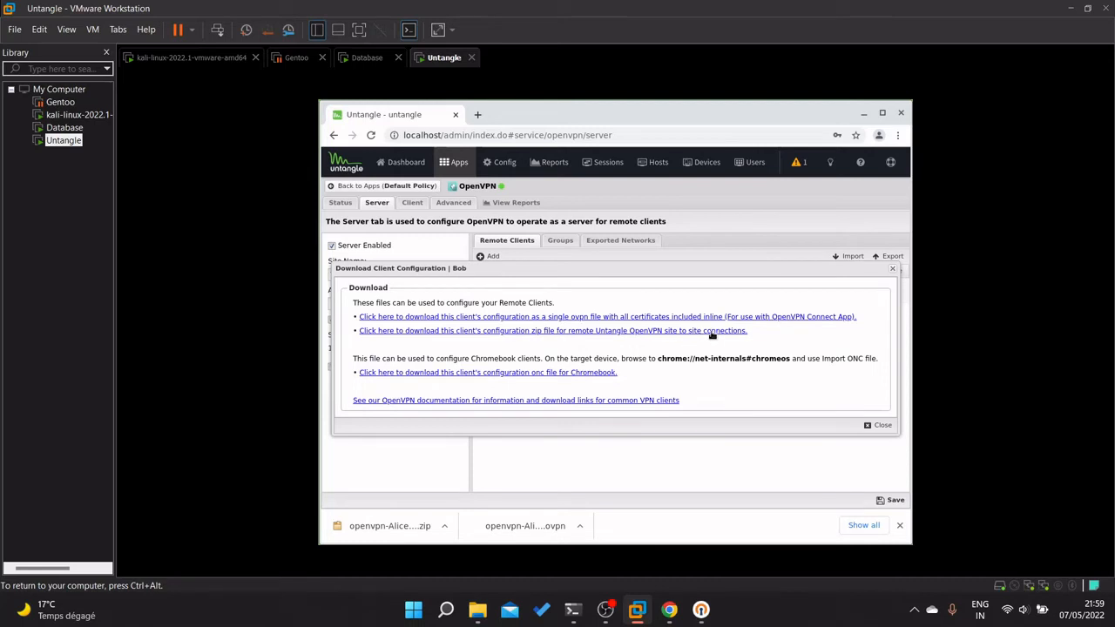
click(712, 332)
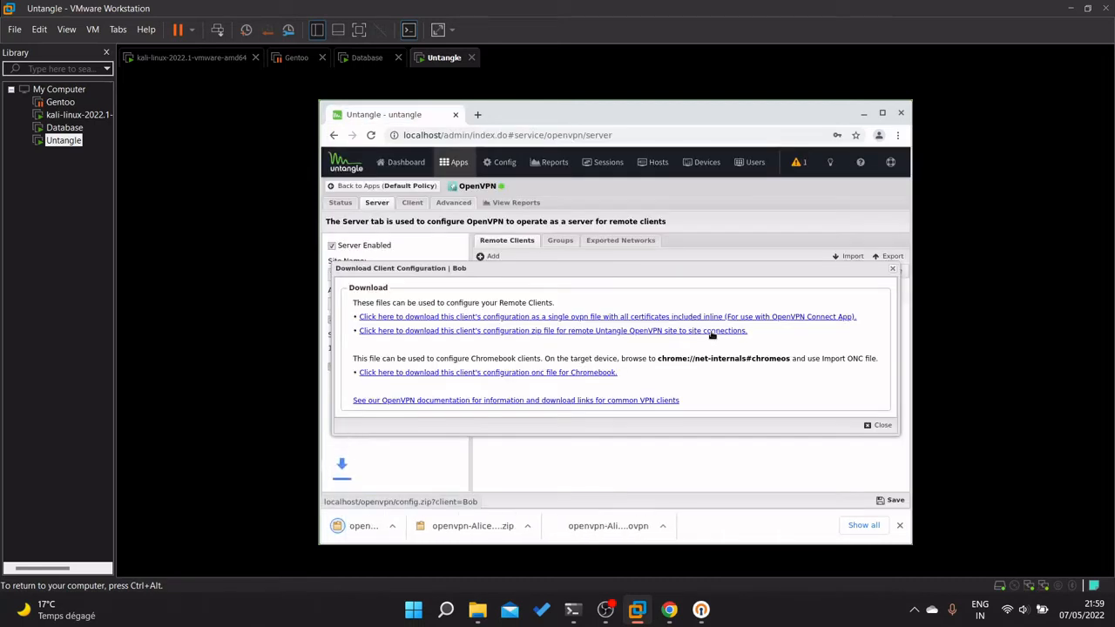
click(746, 318)
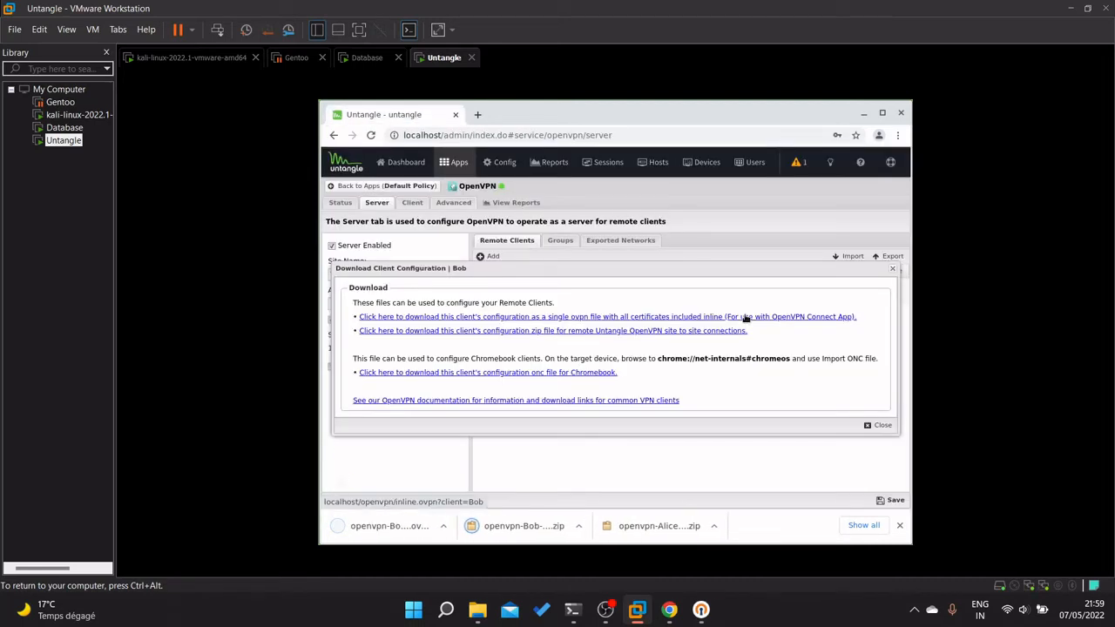
click(879, 426)
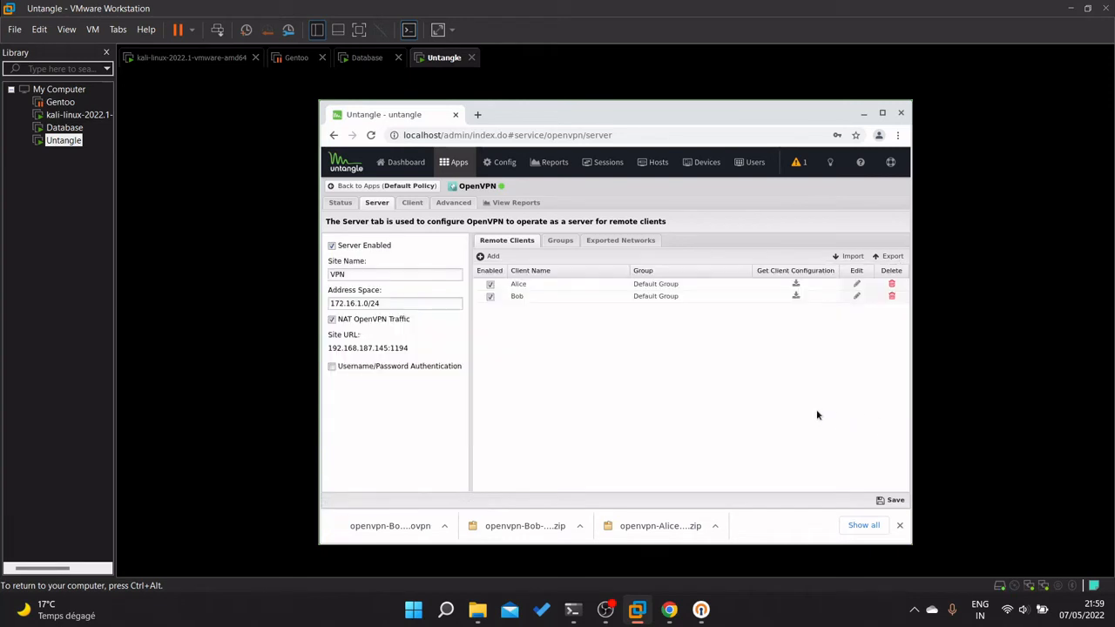
click(894, 500)
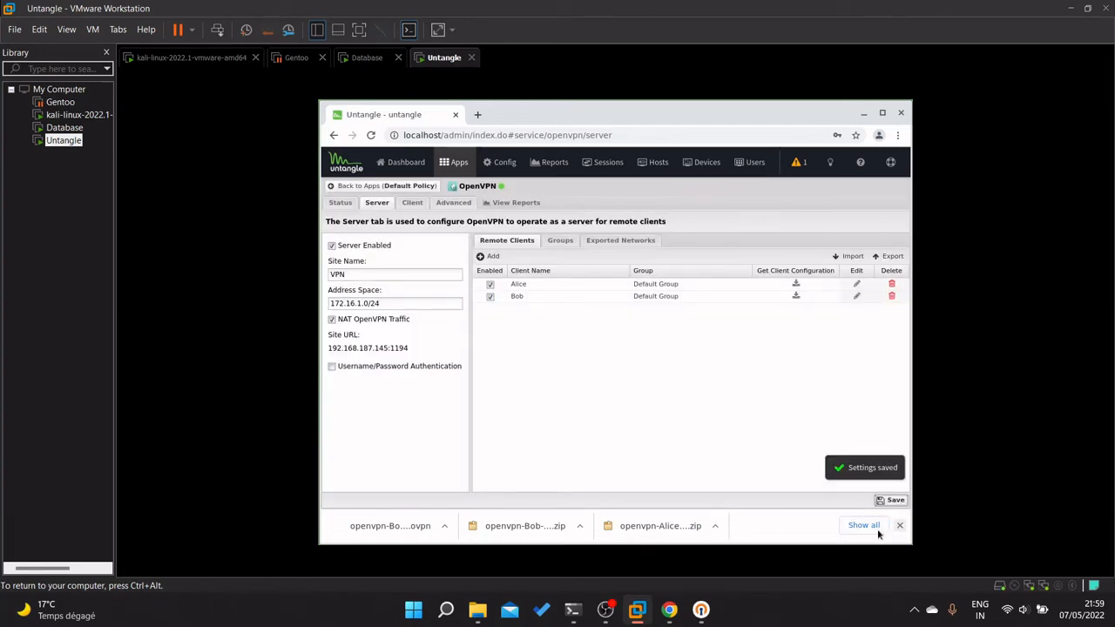
In a new Chrome tab, search Google for 'justbeamit' and accept the cookie notice.
click(478, 116)
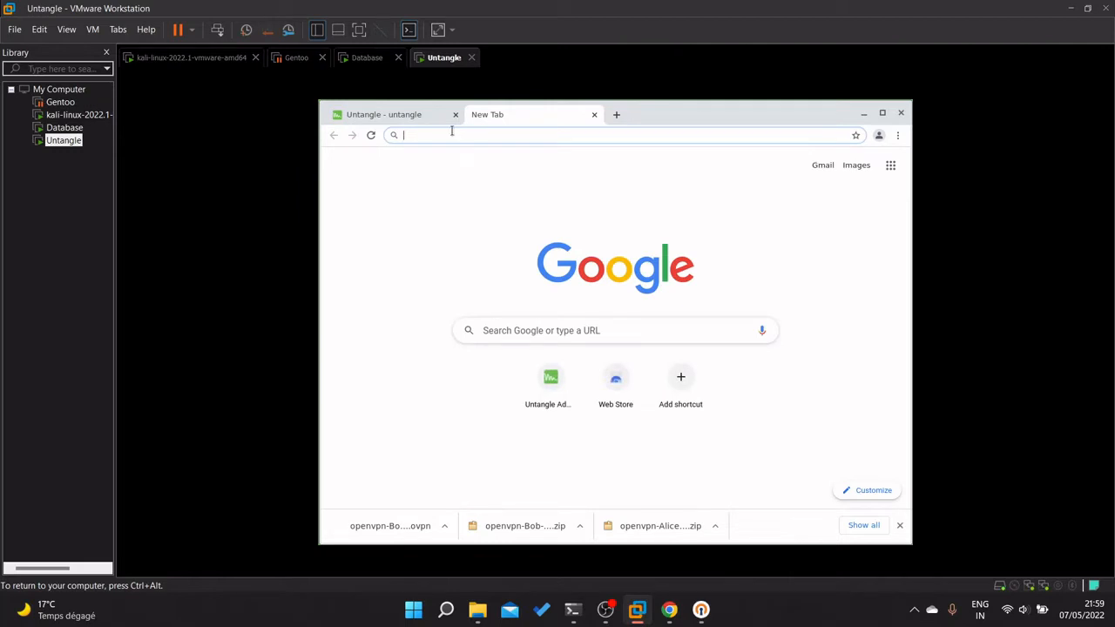
text(just)
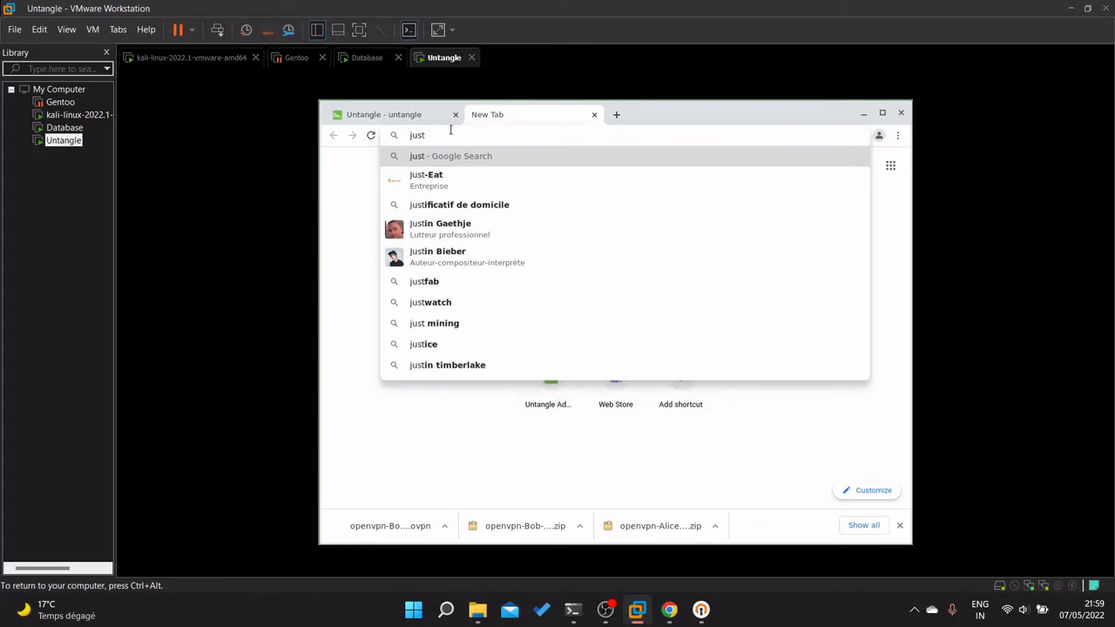
text(bean)
key(BackSpace)
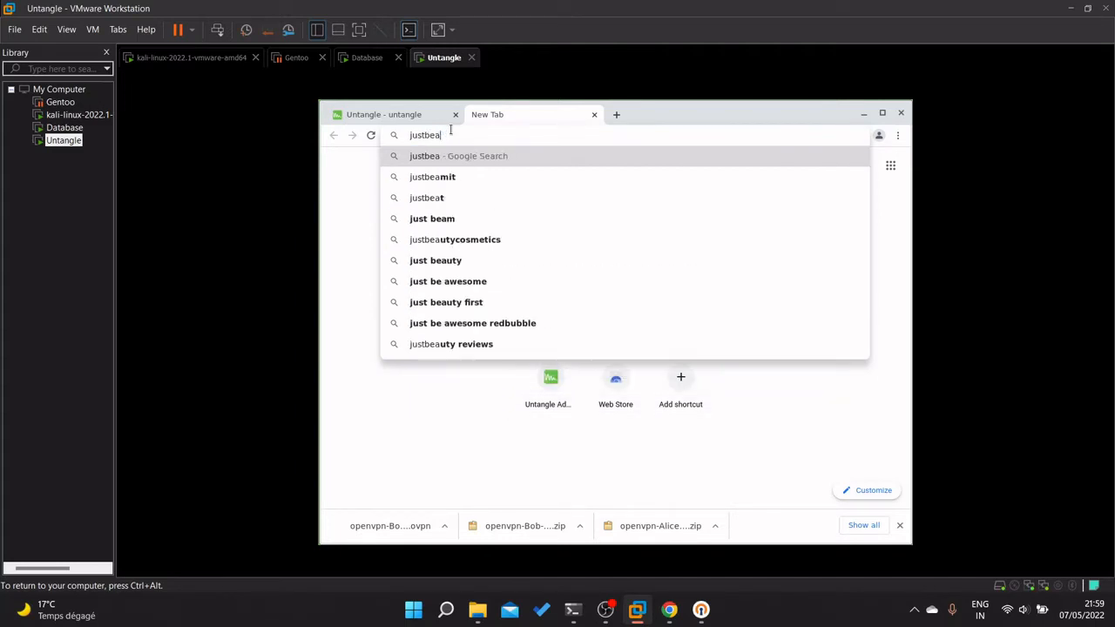
text(mit)
key(Return)
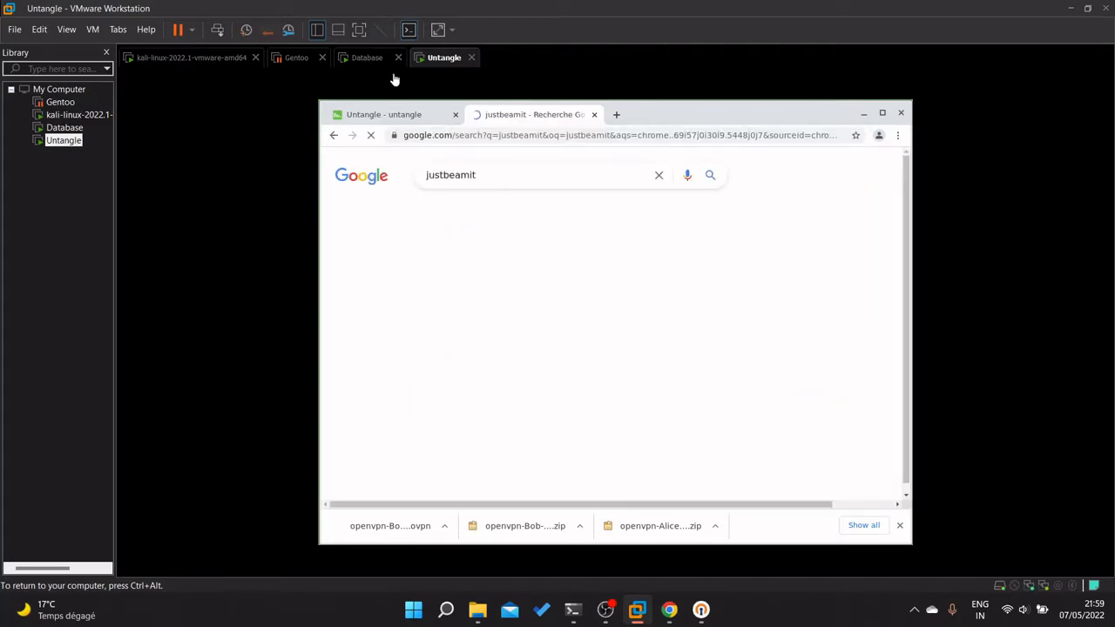
scroll(656, 350, down, 5)
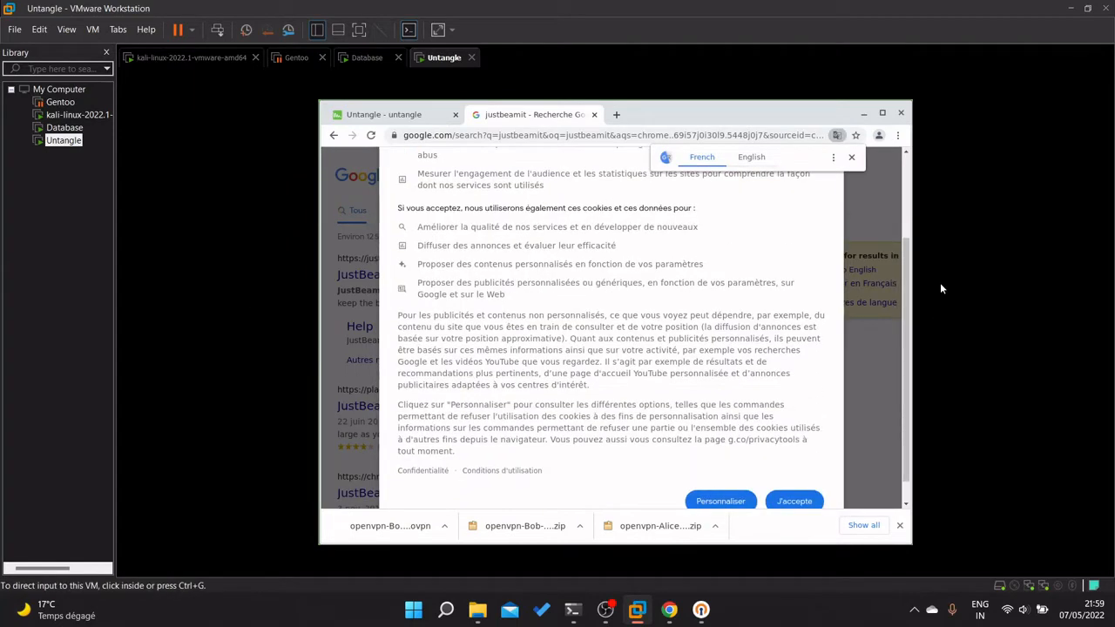
click(794, 498)
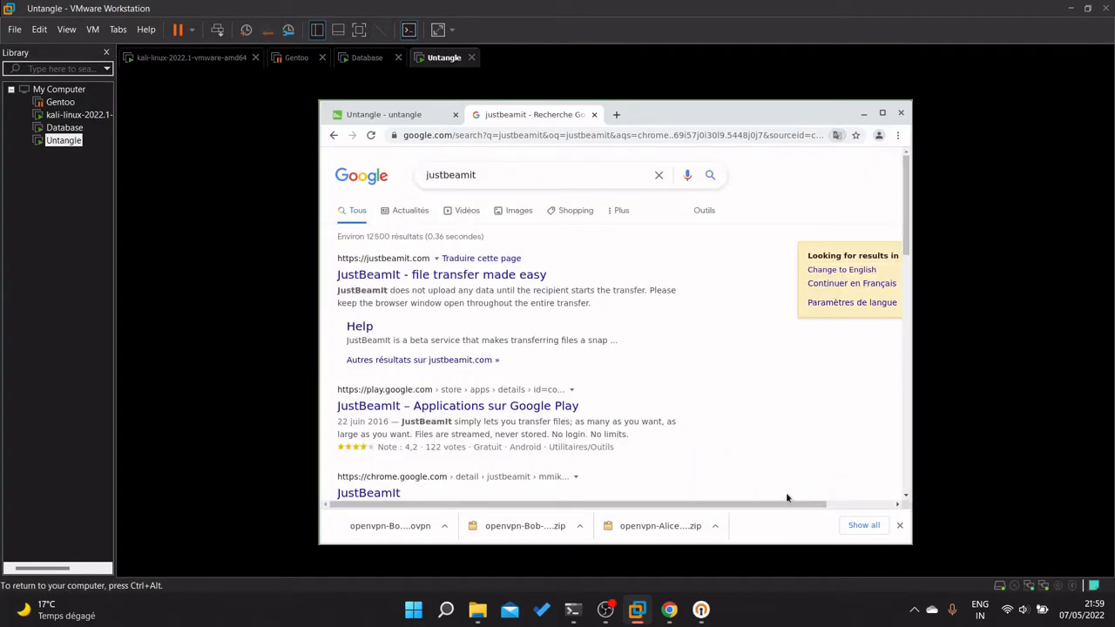
Open JustBeamIt, add the four openvpn files from Downloads, and create a share link.
click(465, 277)
click(608, 288)
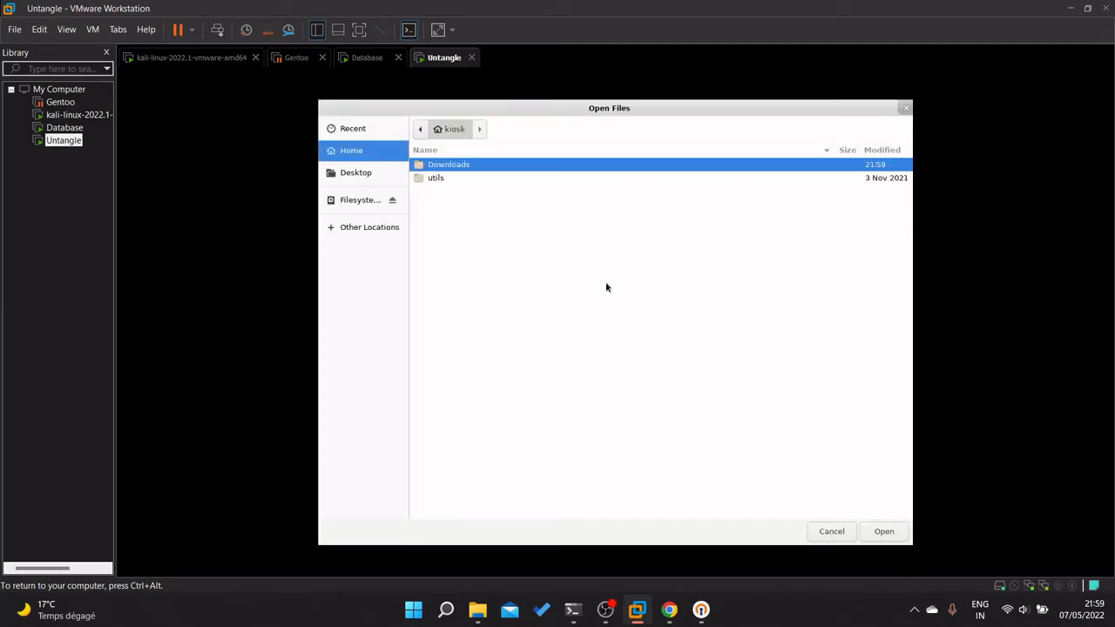
double_click(479, 168)
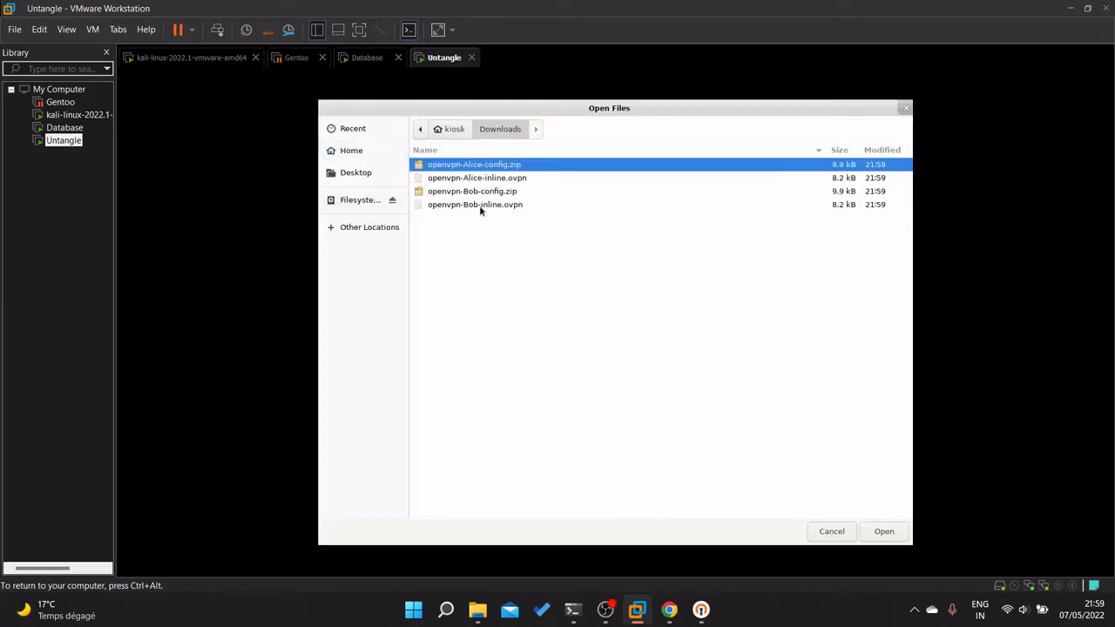
drag(480, 209, 485, 170)
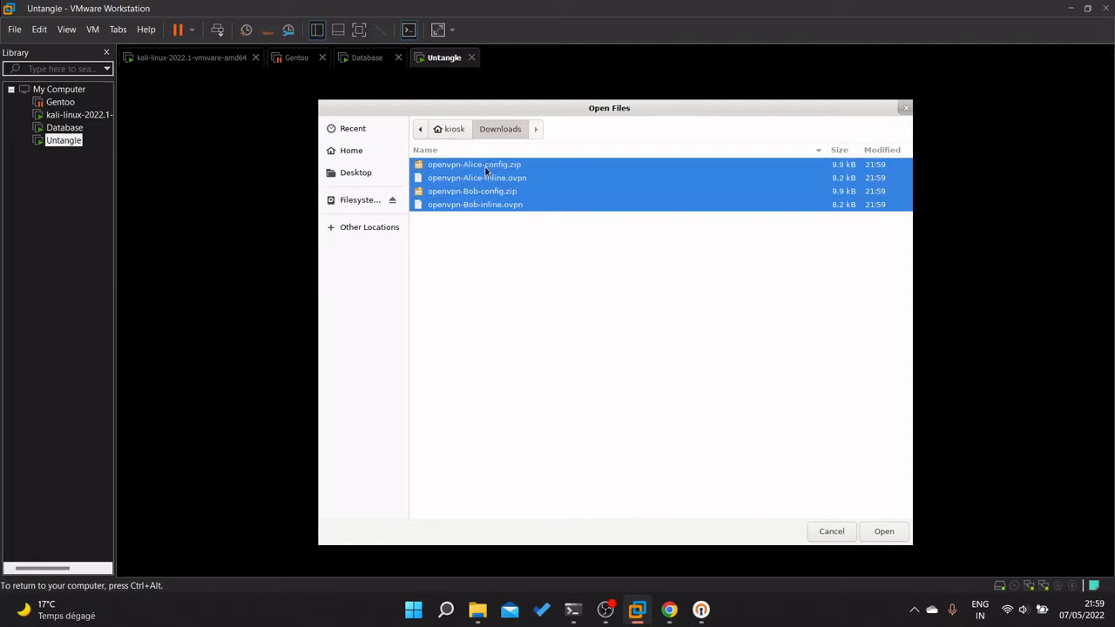
click(885, 530)
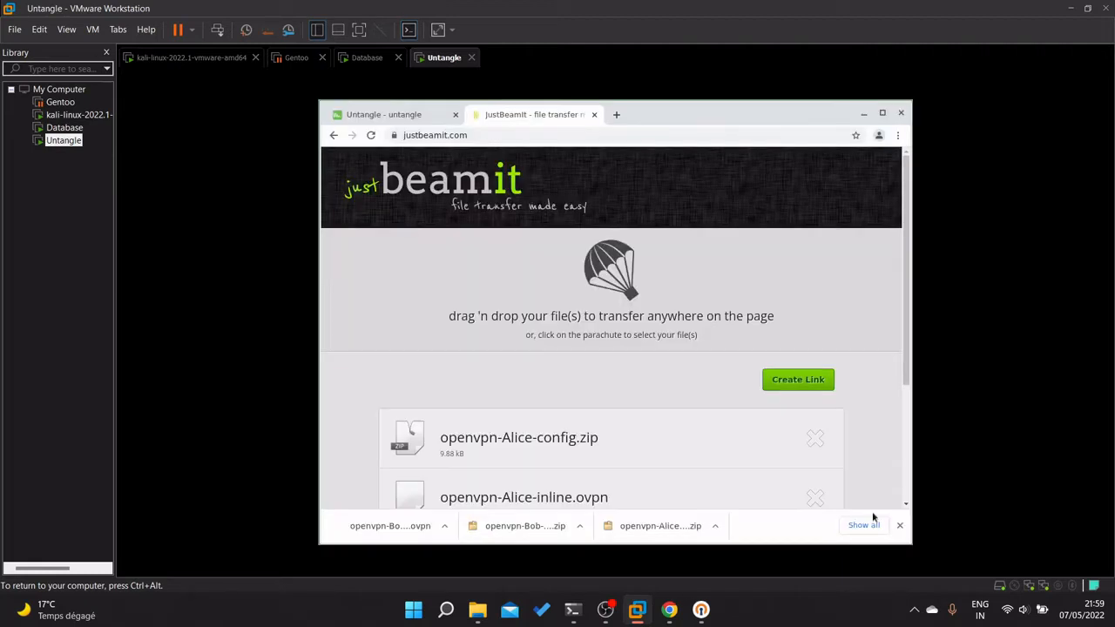
click(798, 380)
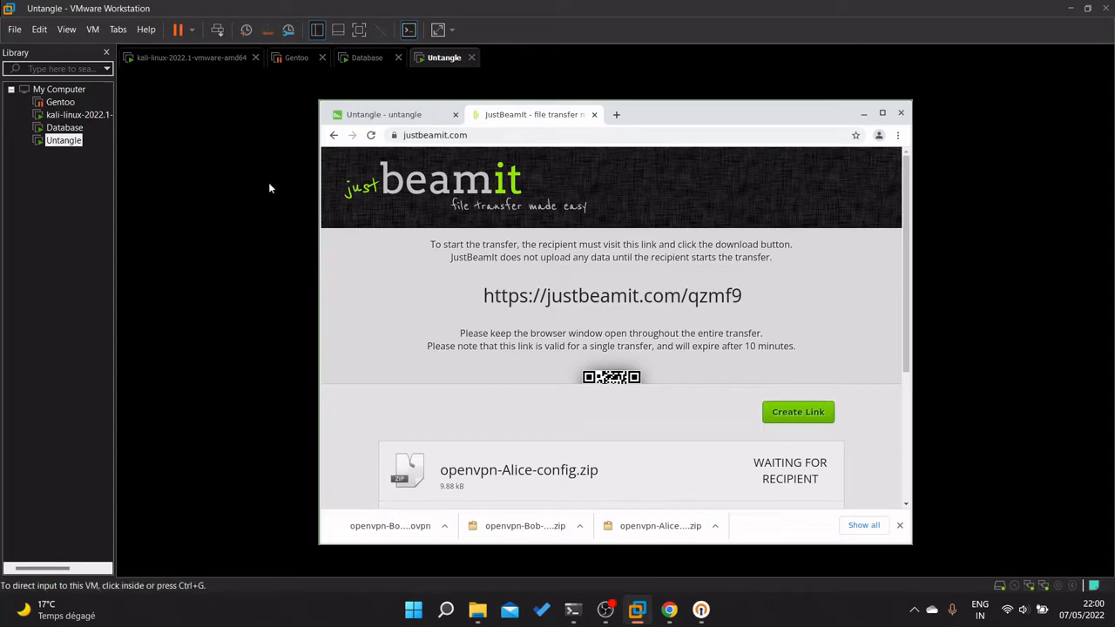
Switch to the kali-linux VM and submit its login password.
mouse_move(668, 613)
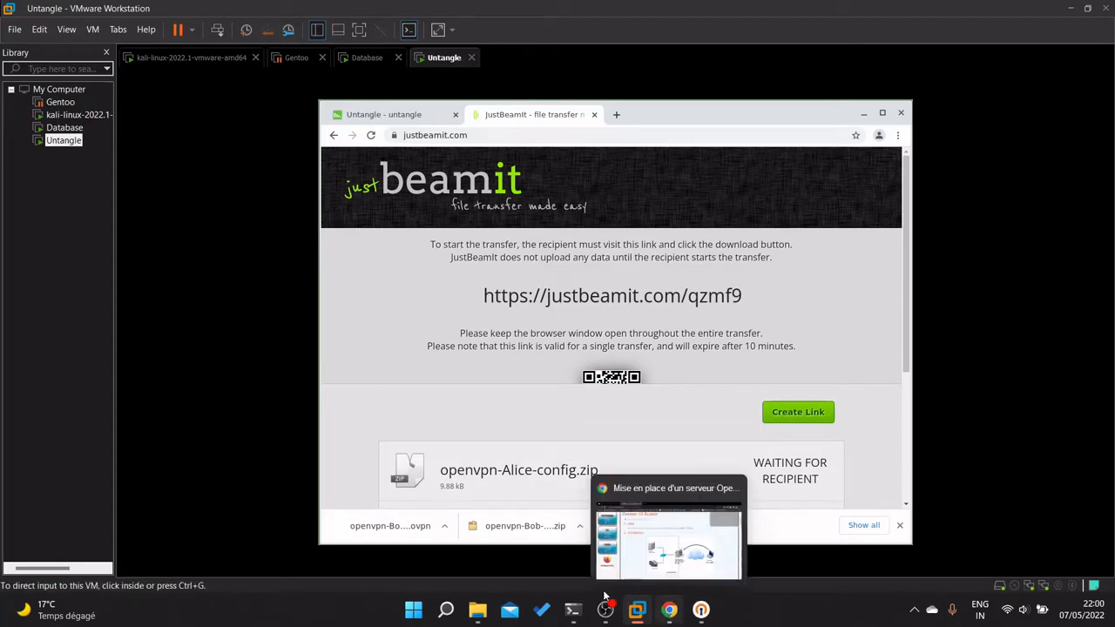
click(76, 115)
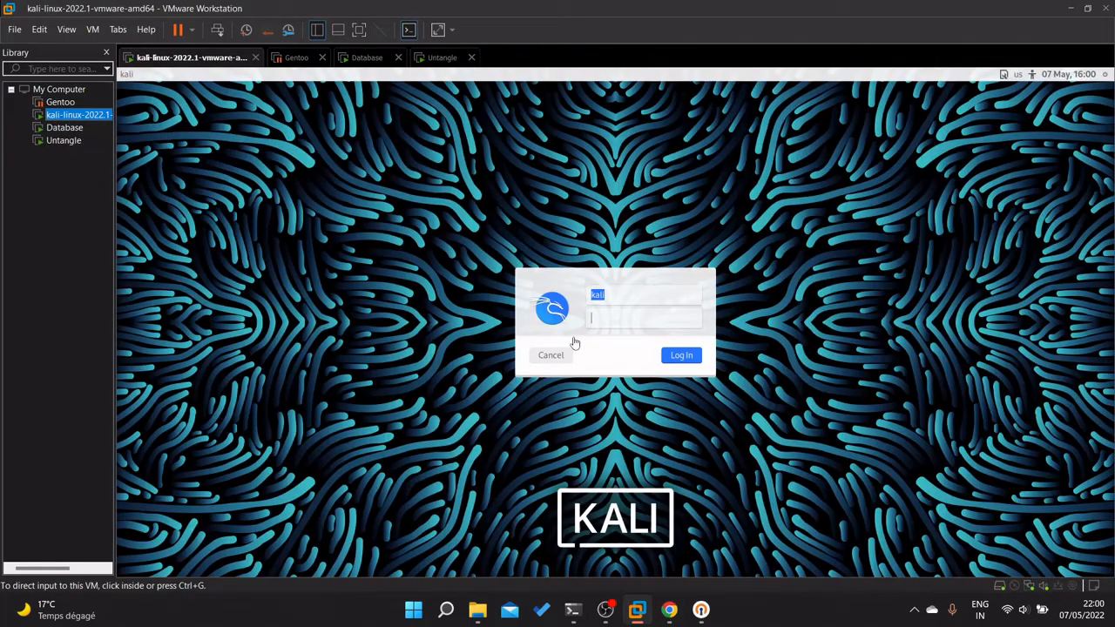
click(601, 316)
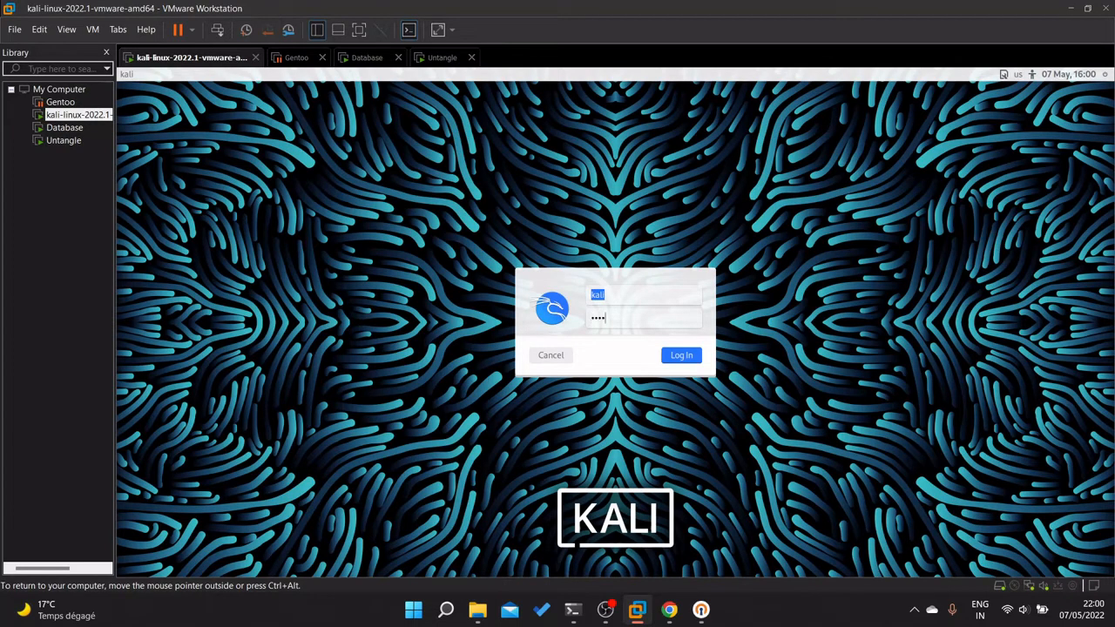
key(Return)
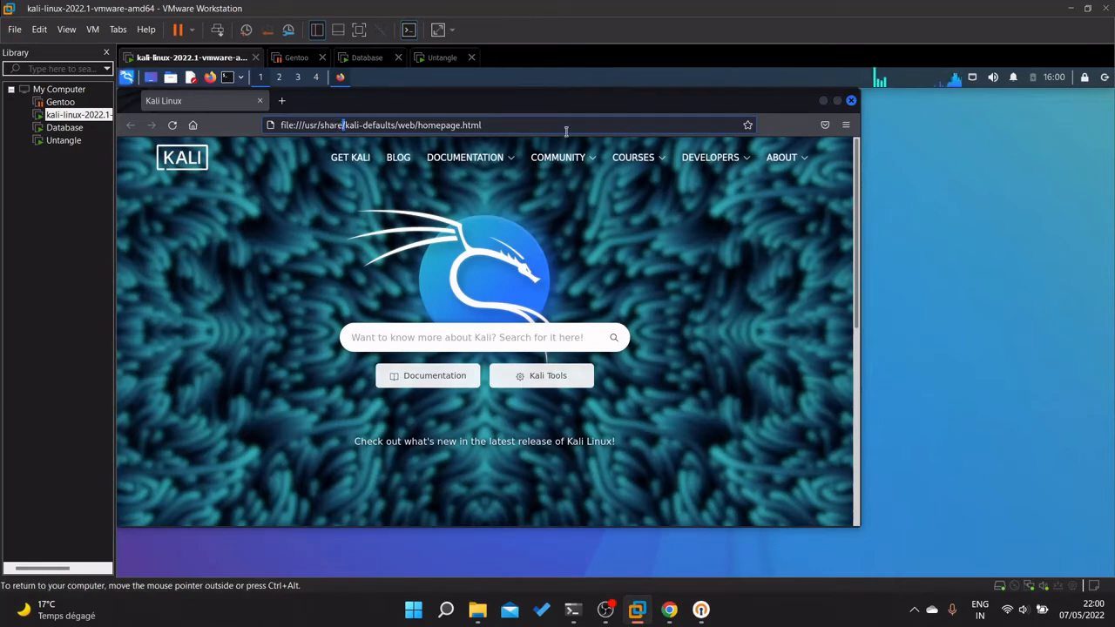
Paste and load the JustBeamIt address in Kali's browser.
drag(479, 123, 429, 123)
drag(249, 117, 244, 157)
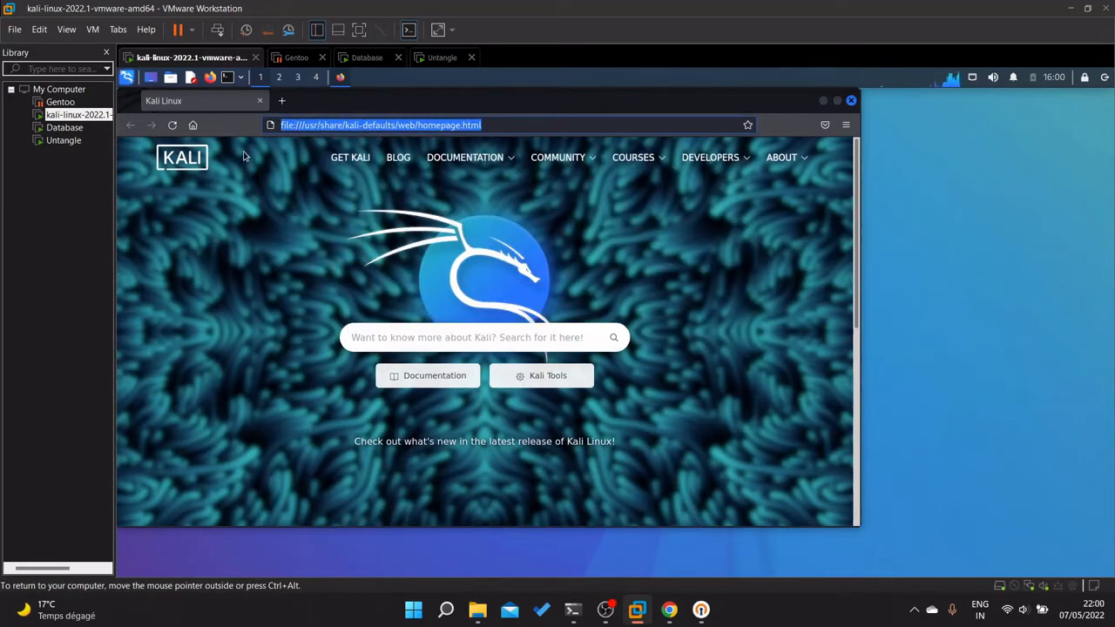
text(justbeamit.com)
key(Return)
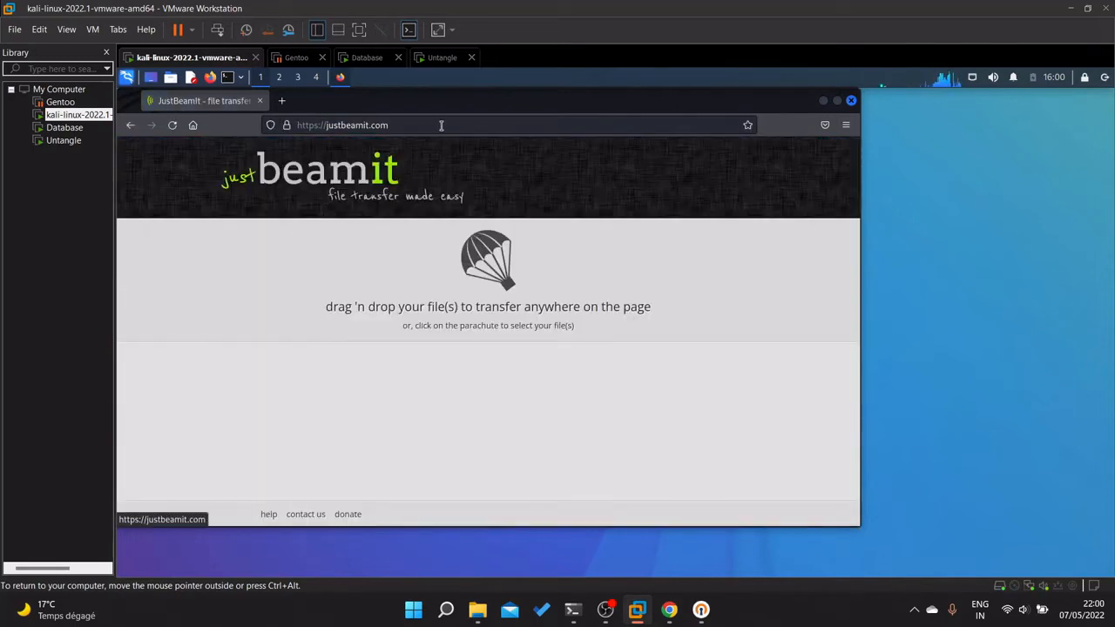
Try opening the transfer link by appending the code /qmf9, then correcting its ending.
click(438, 124)
click(434, 124)
text(/)
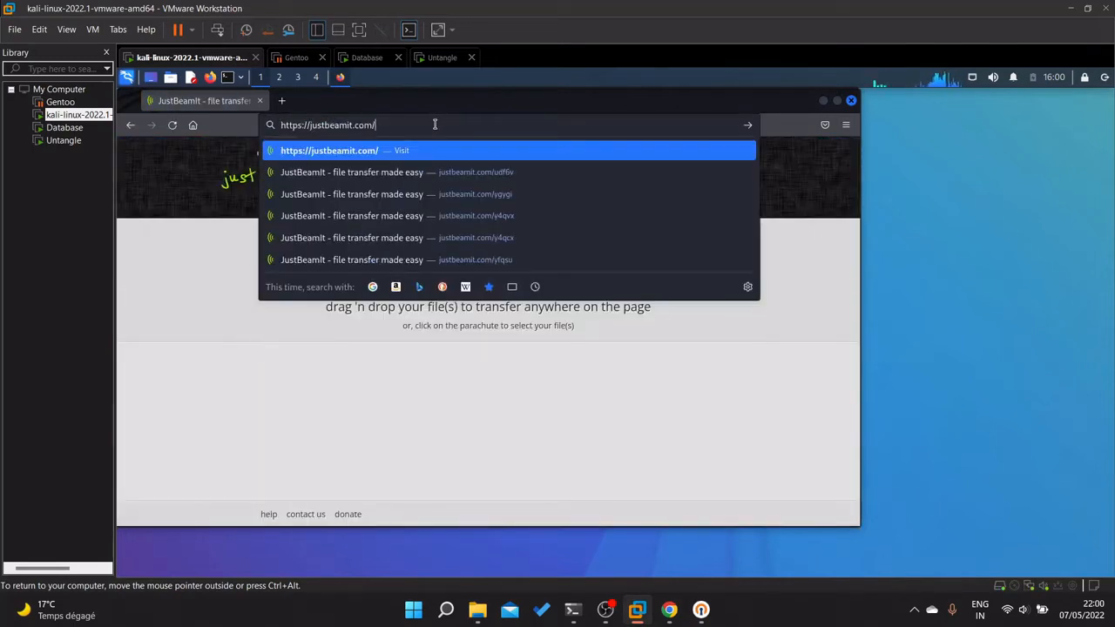
text(qmf9)
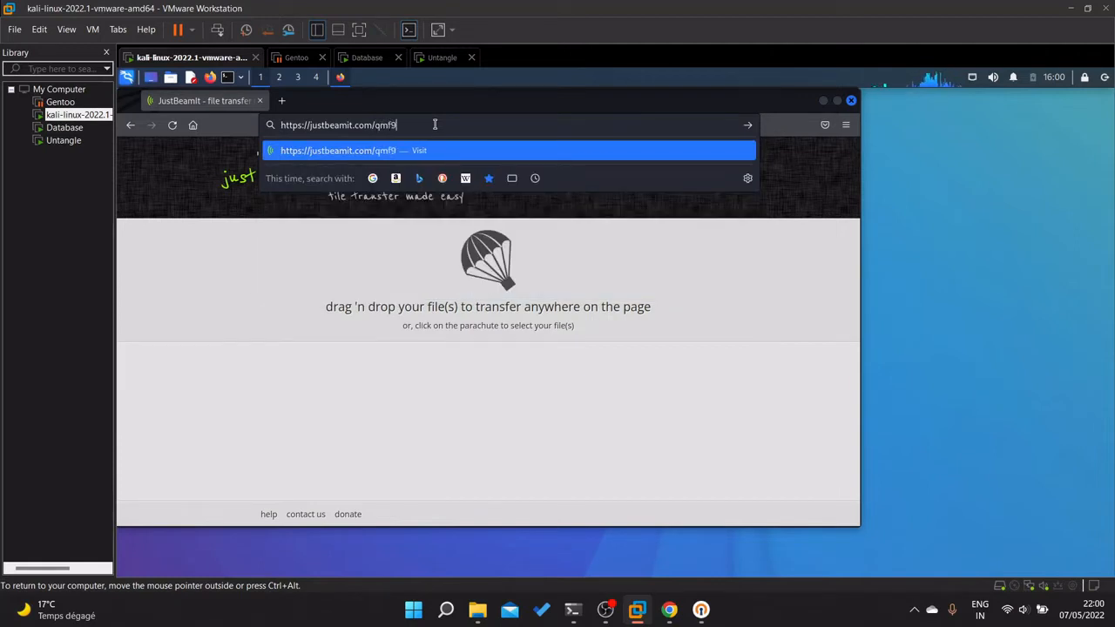
key(Return)
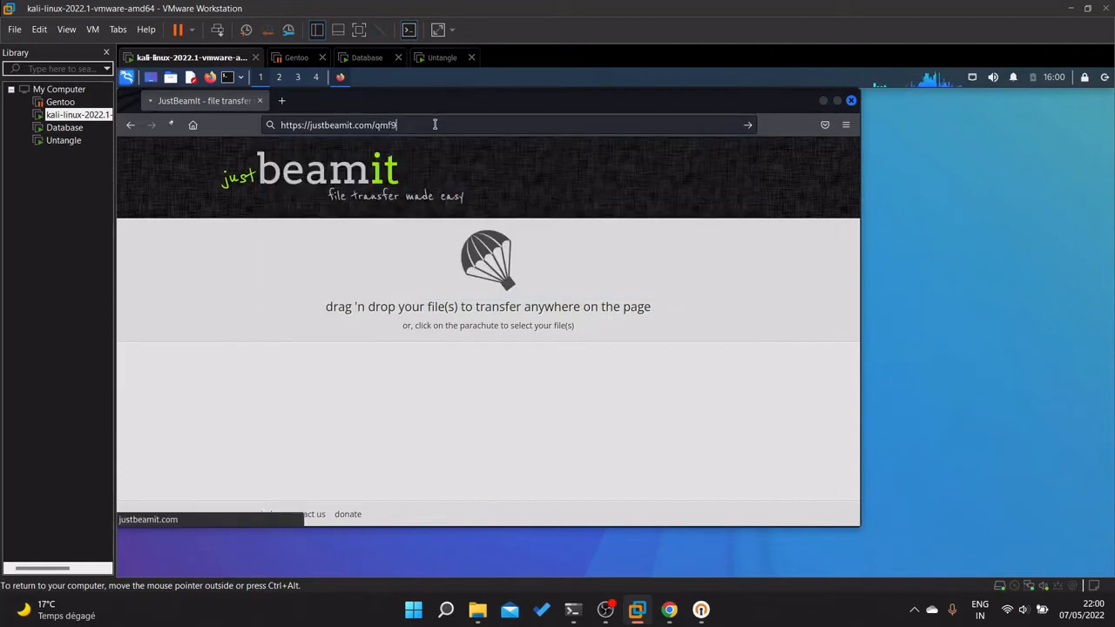
click(510, 127)
click(509, 126)
key(BackSpace)
key(BackSpace)
key(BackSpace)
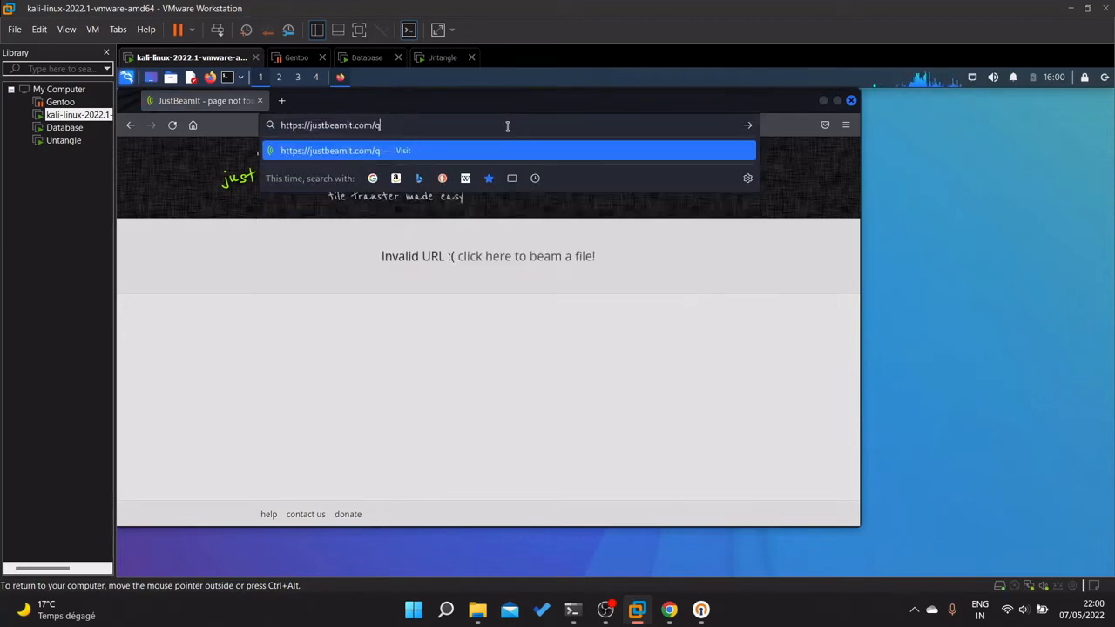
text(fm9)
key(Return)
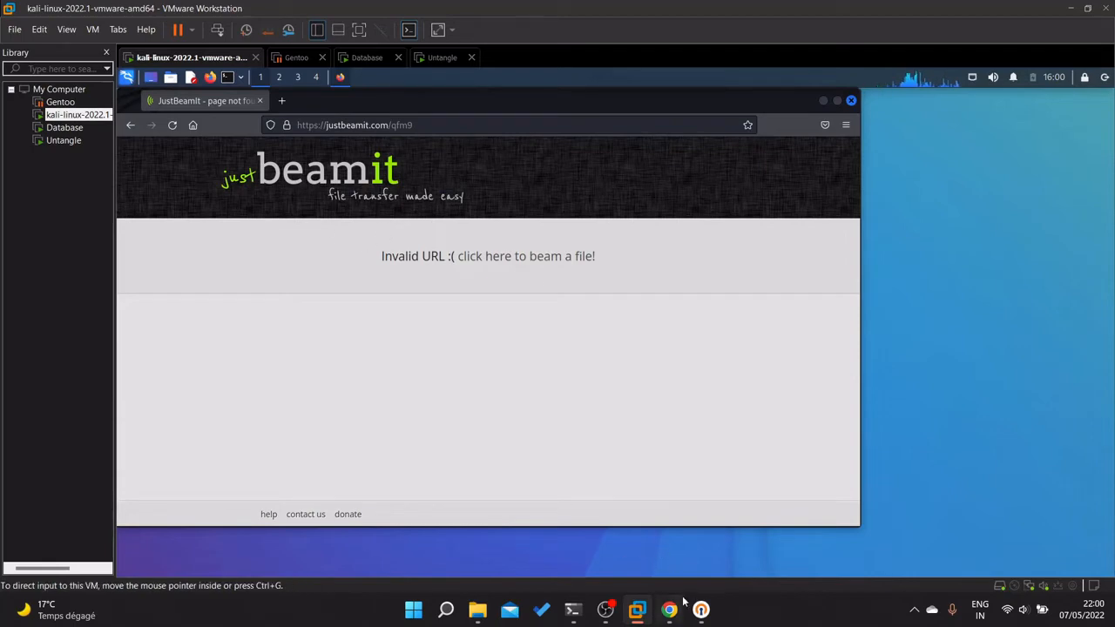
Check the link code on the Untangle VM and open justbeamit.com/qzmf9 on Kali.
click(444, 57)
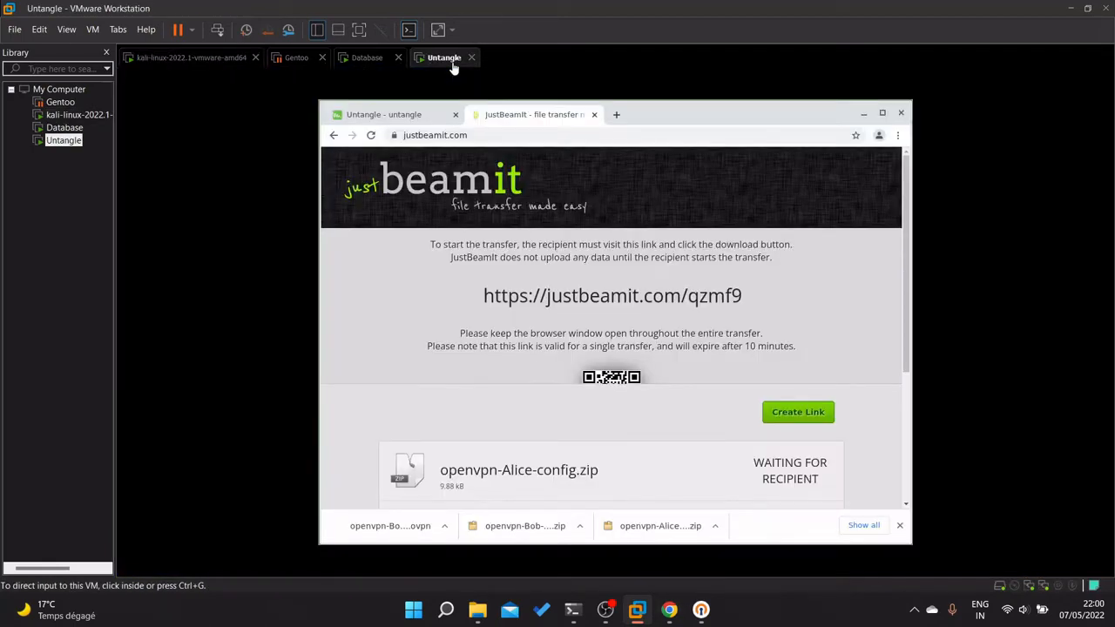
click(235, 59)
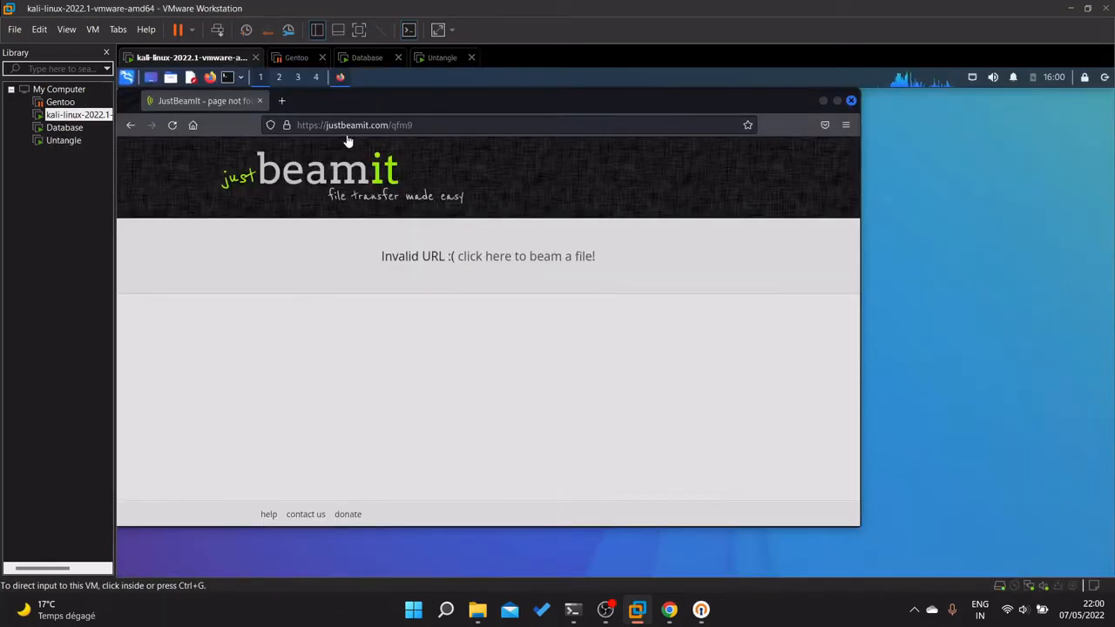
click(437, 122)
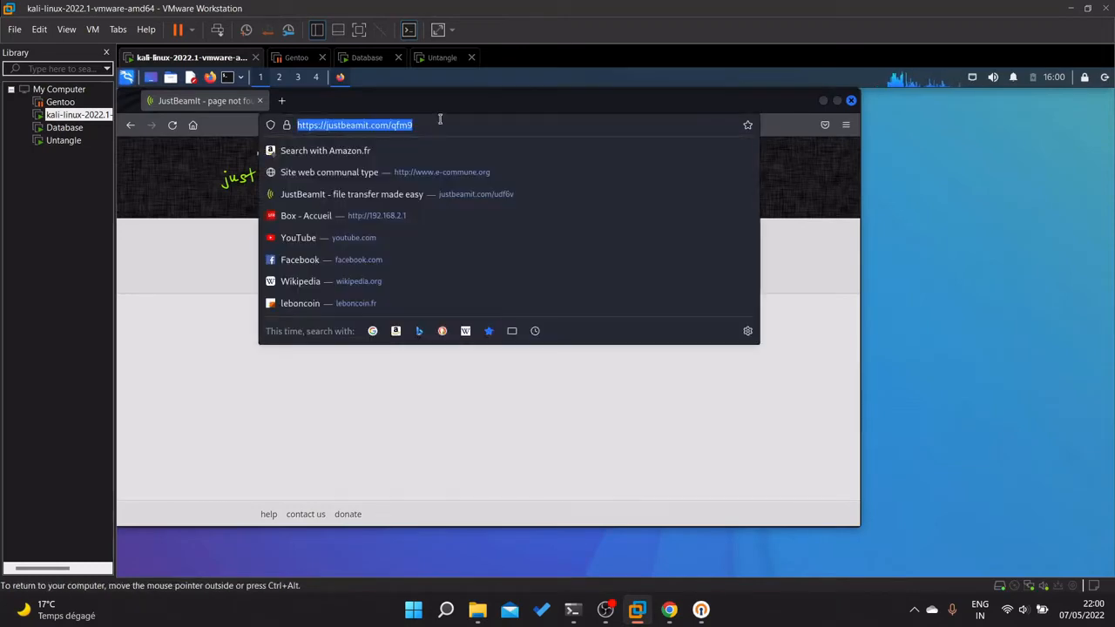
key(End)
key(BackSpace)
key(BackSpace)
key(BackSpace)
text(z)
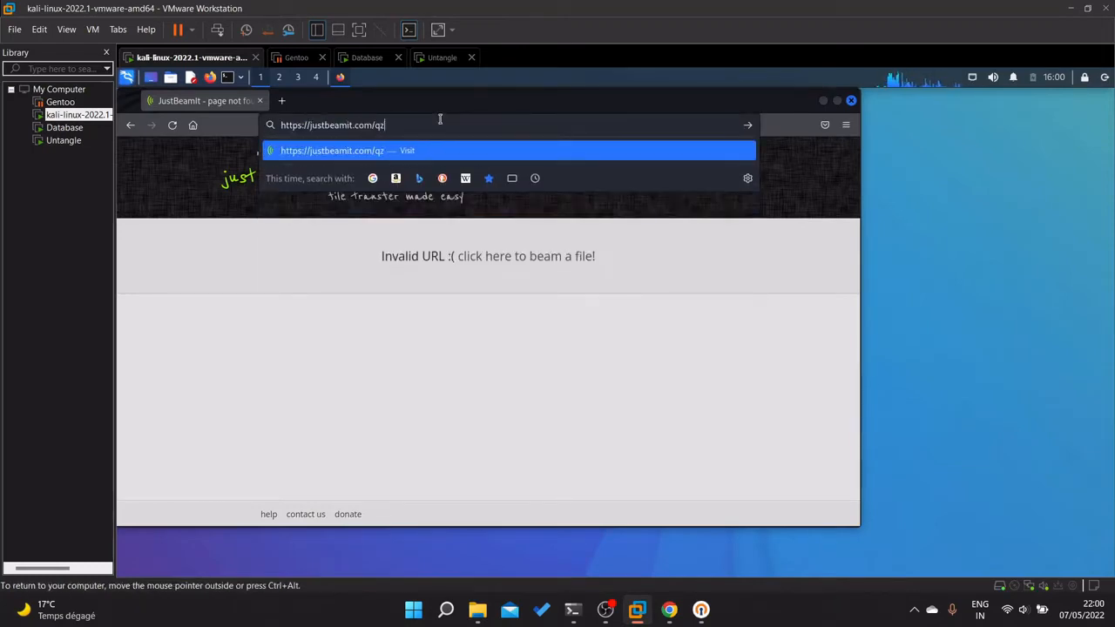
text(mf9)
key(Return)
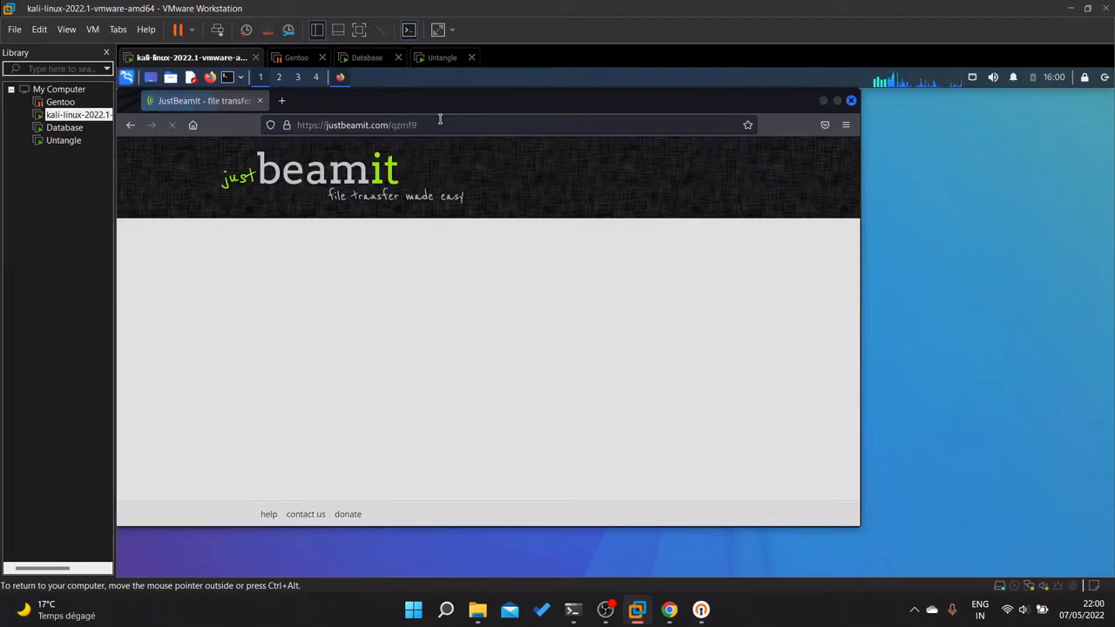
Download the shared files as jbi-qzmf9.zip and check the transfer status on Untangle.
scroll(557, 310, down, 3)
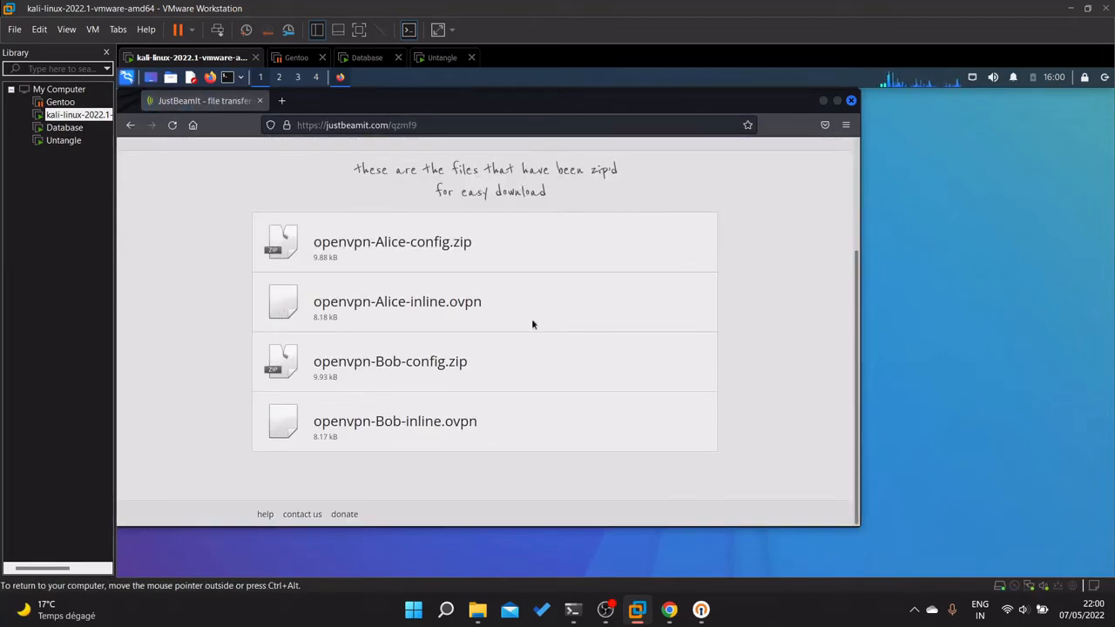
scroll(532, 318, up, 3)
click(442, 247)
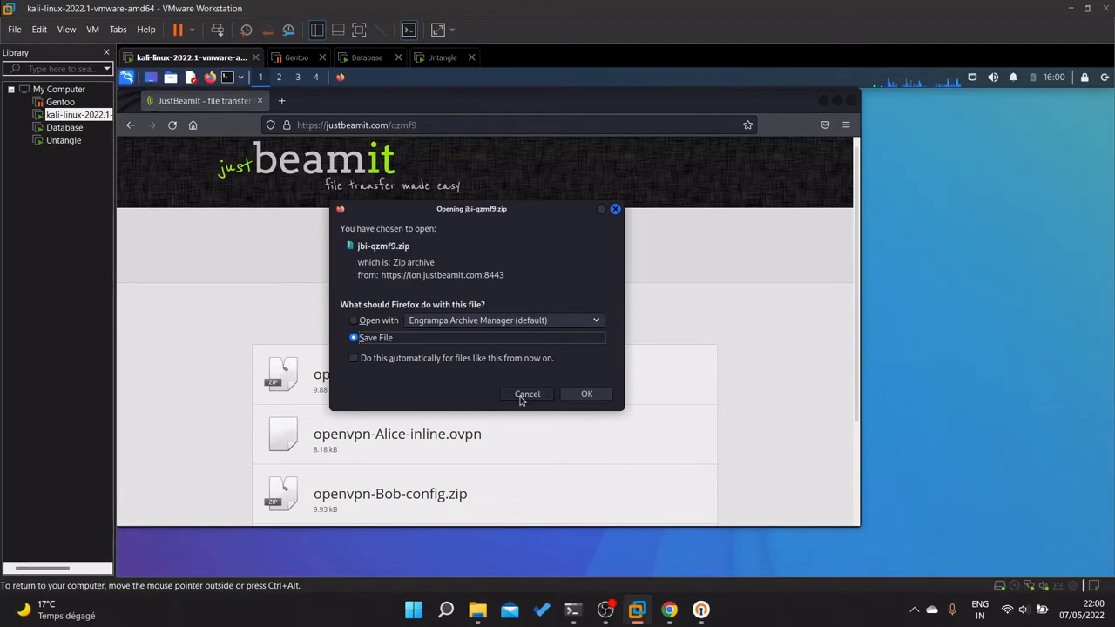
click(570, 394)
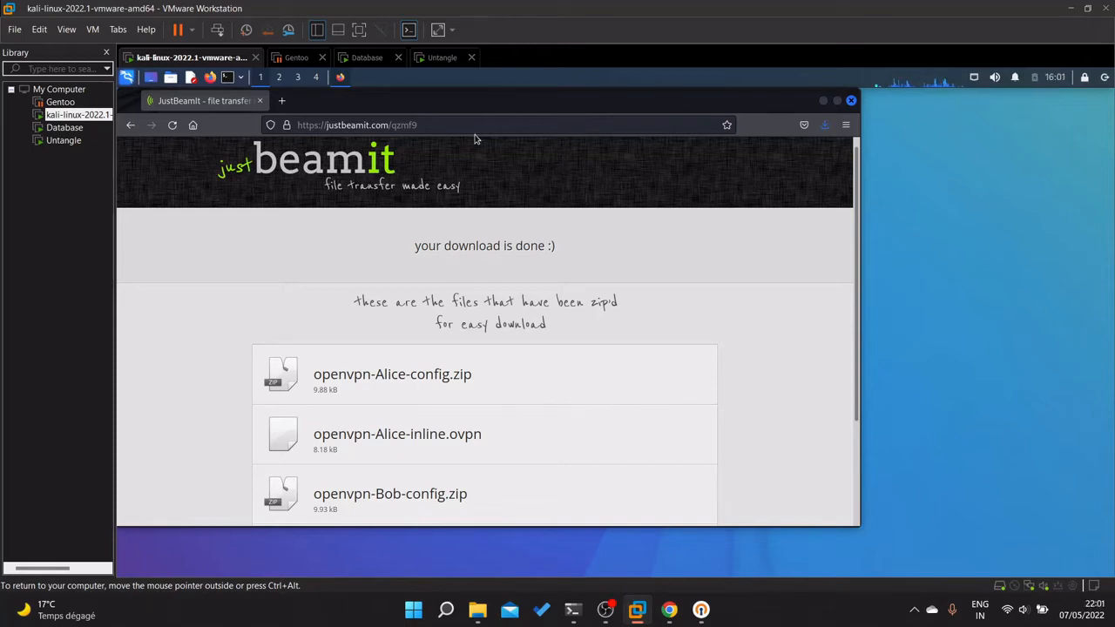
click(446, 59)
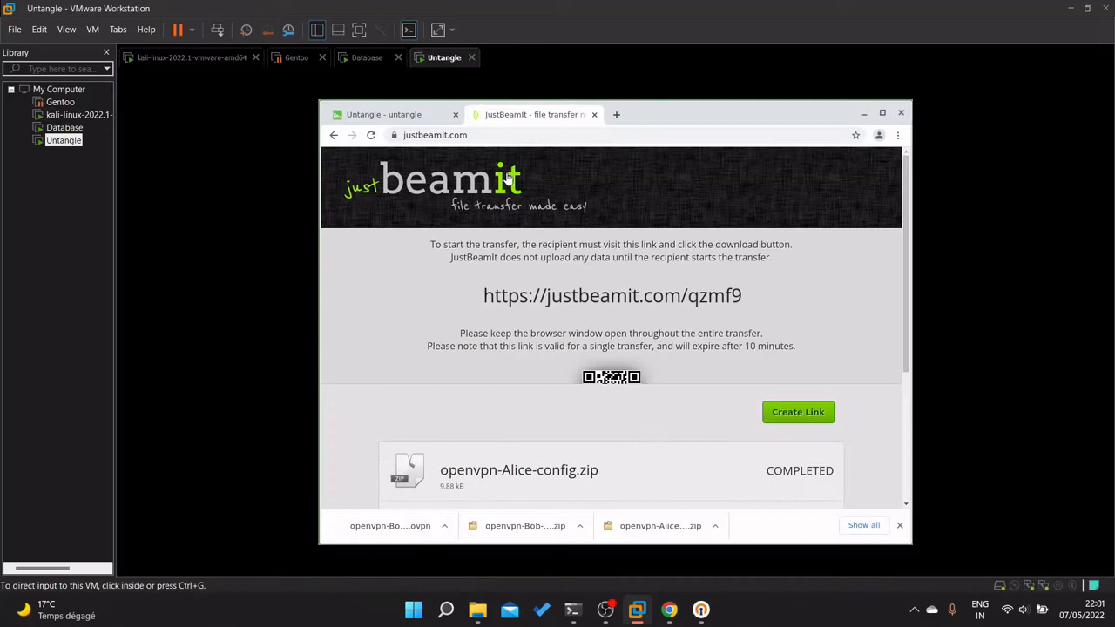
Generate a new share link and start entering the JustBeamIt address with /yz in a new tab.
click(817, 416)
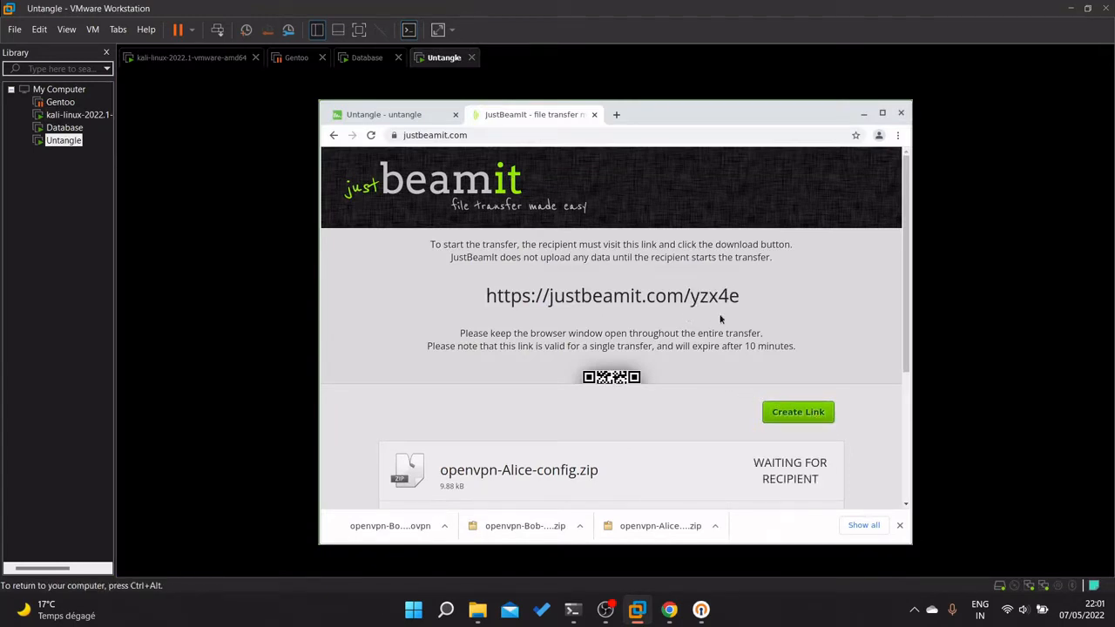
click(669, 609)
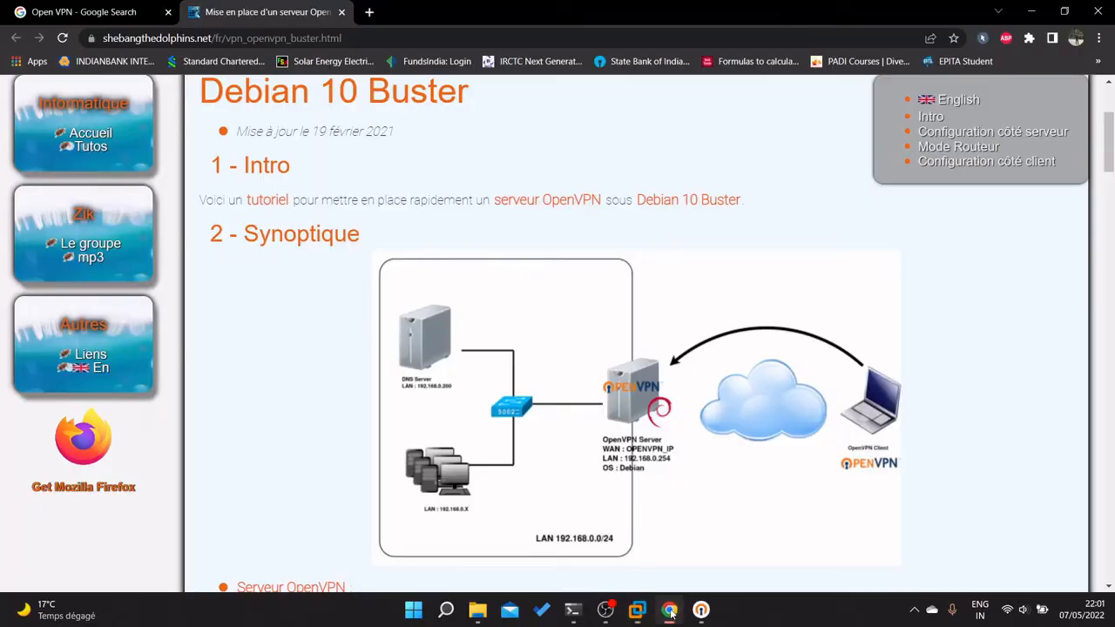
click(367, 12)
text(just)
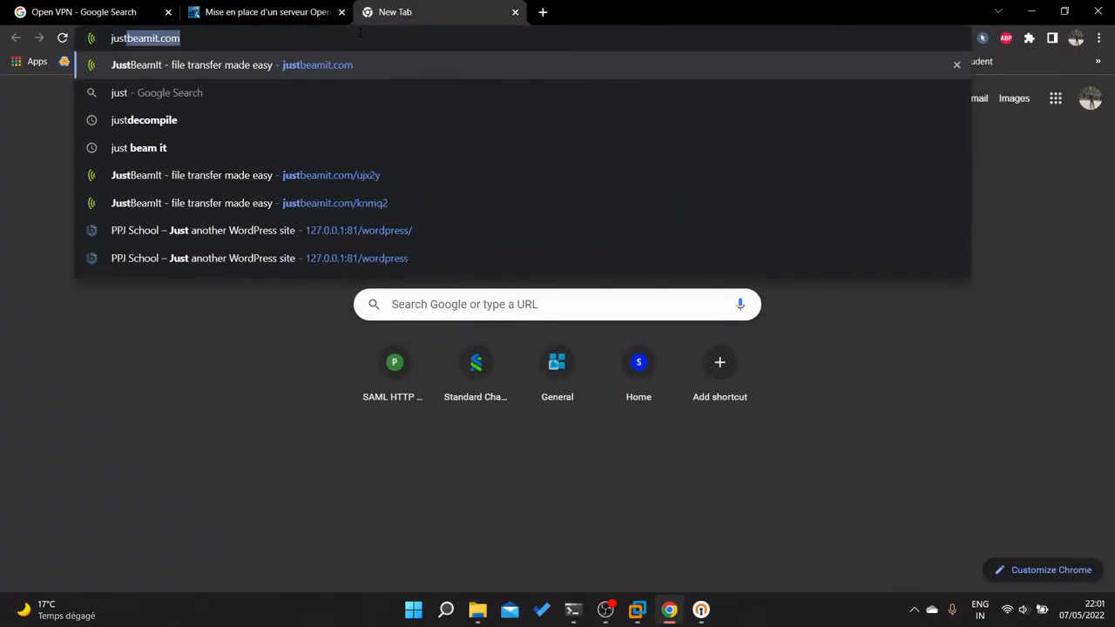
key(Return)
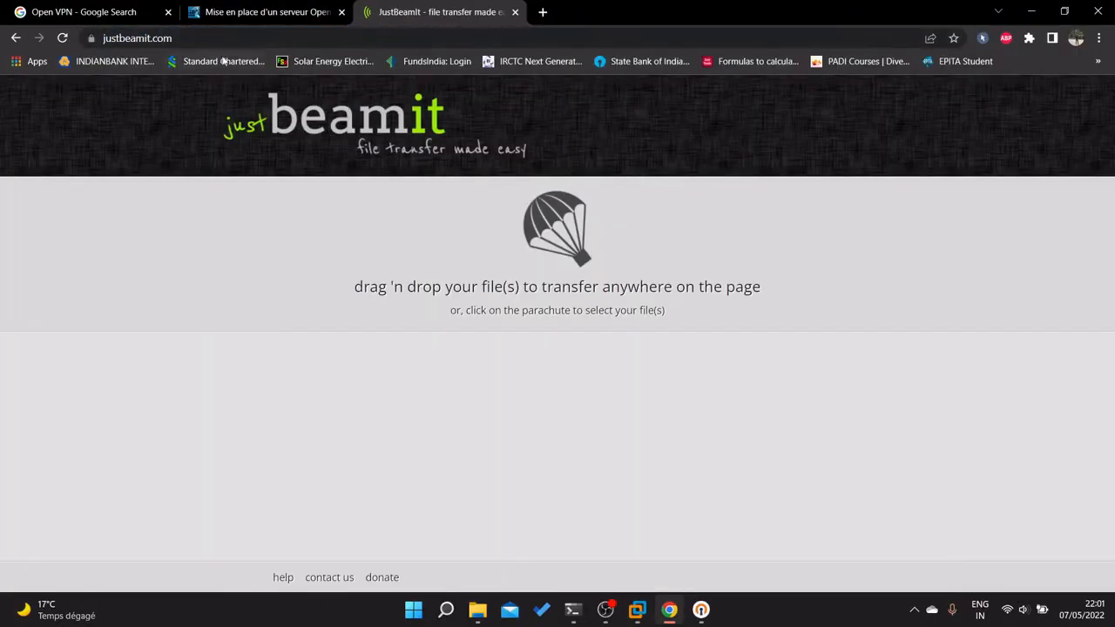
click(242, 33)
click(241, 33)
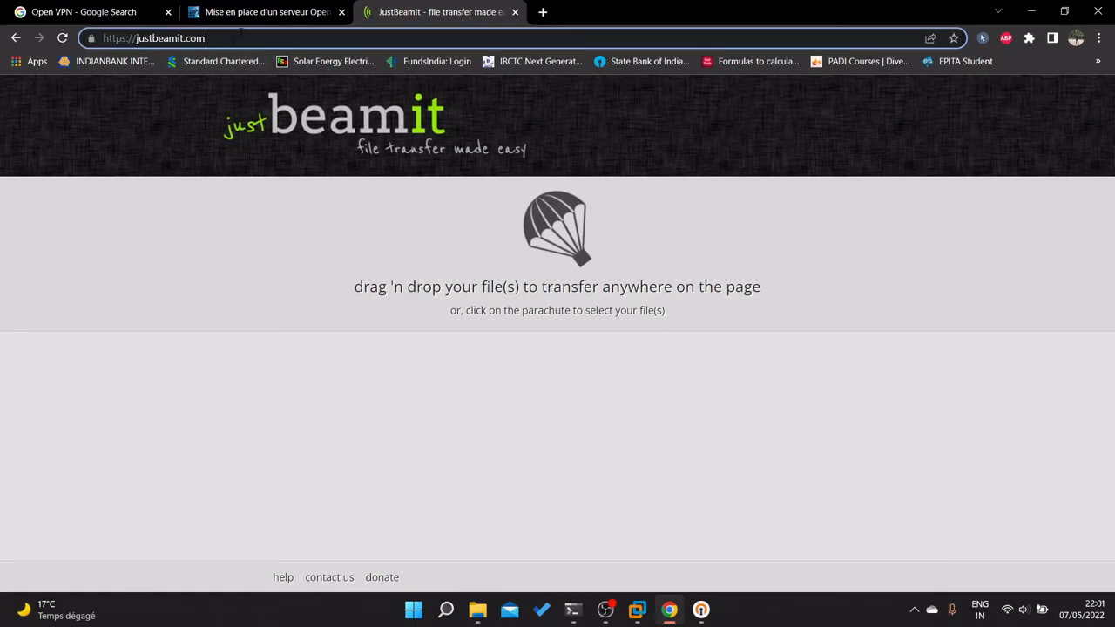
text(/yz)
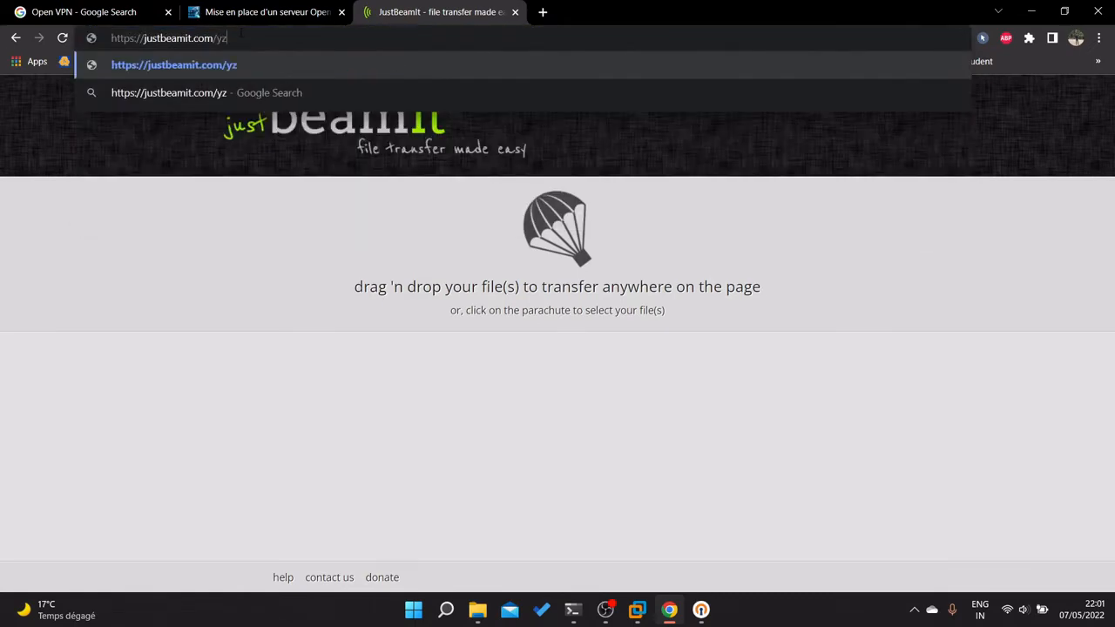
Read the link code from the Untangle VM and open justbeamit.com/yzx4e.
click(637, 610)
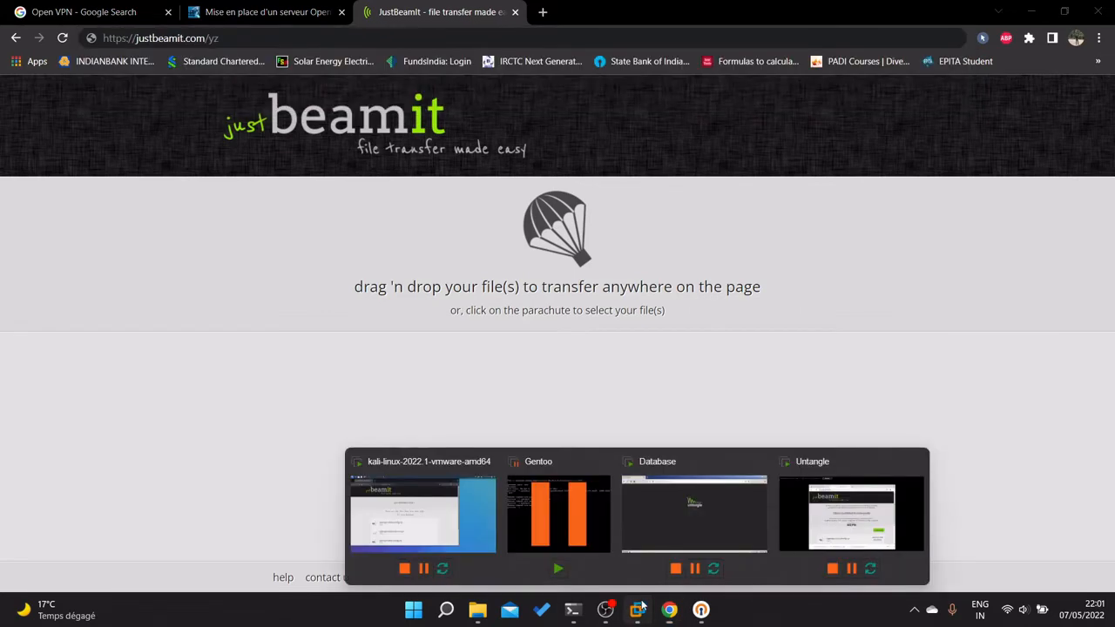
click(852, 523)
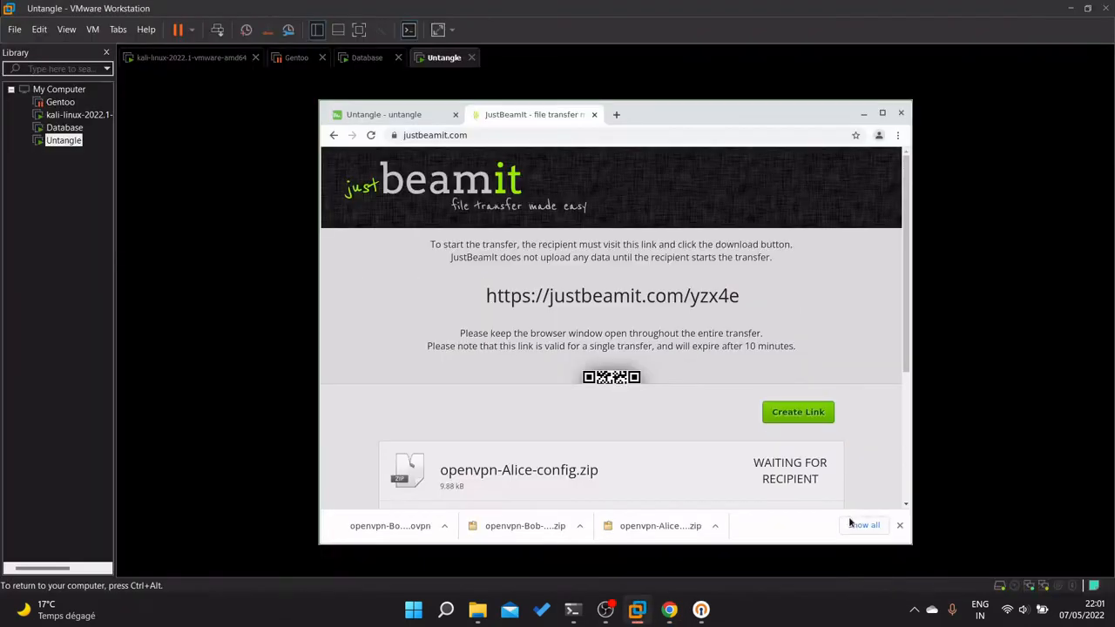
click(672, 610)
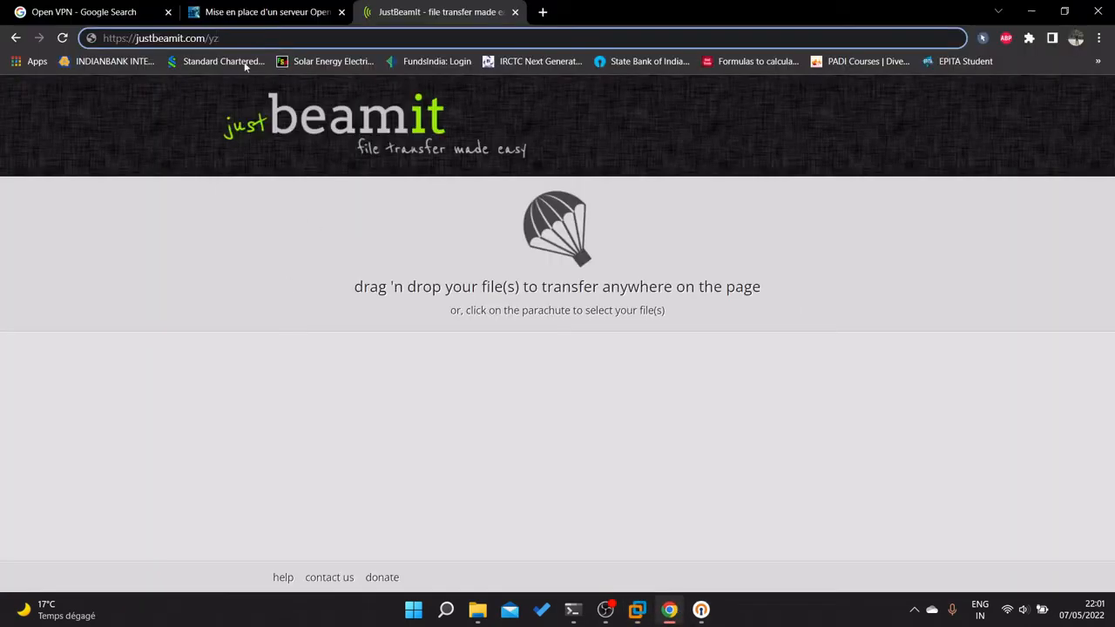
text(x4e)
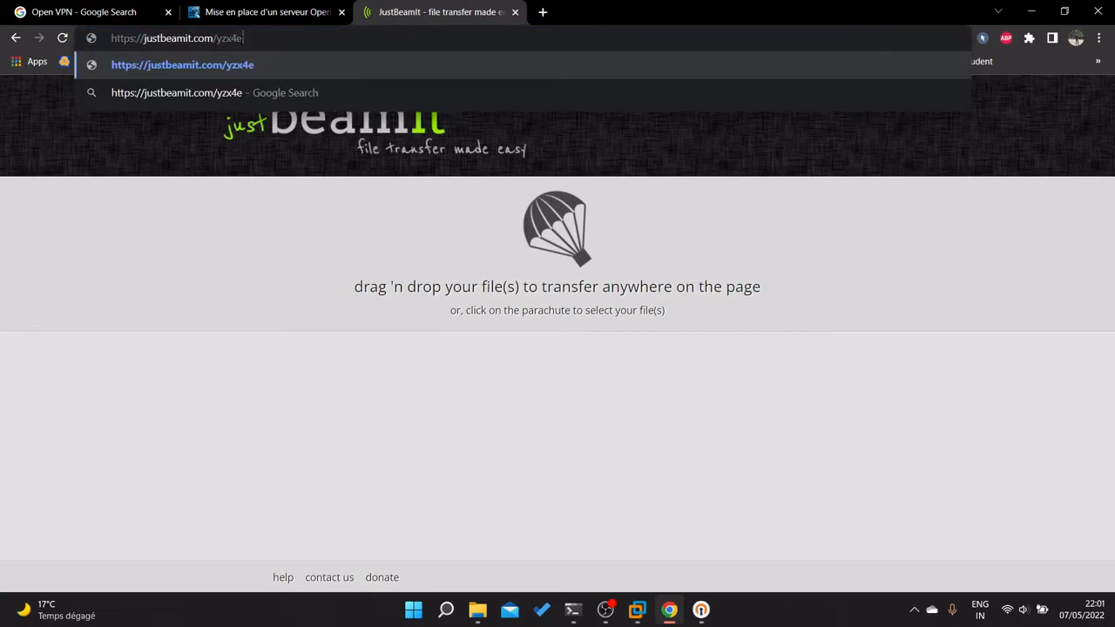
key(Return)
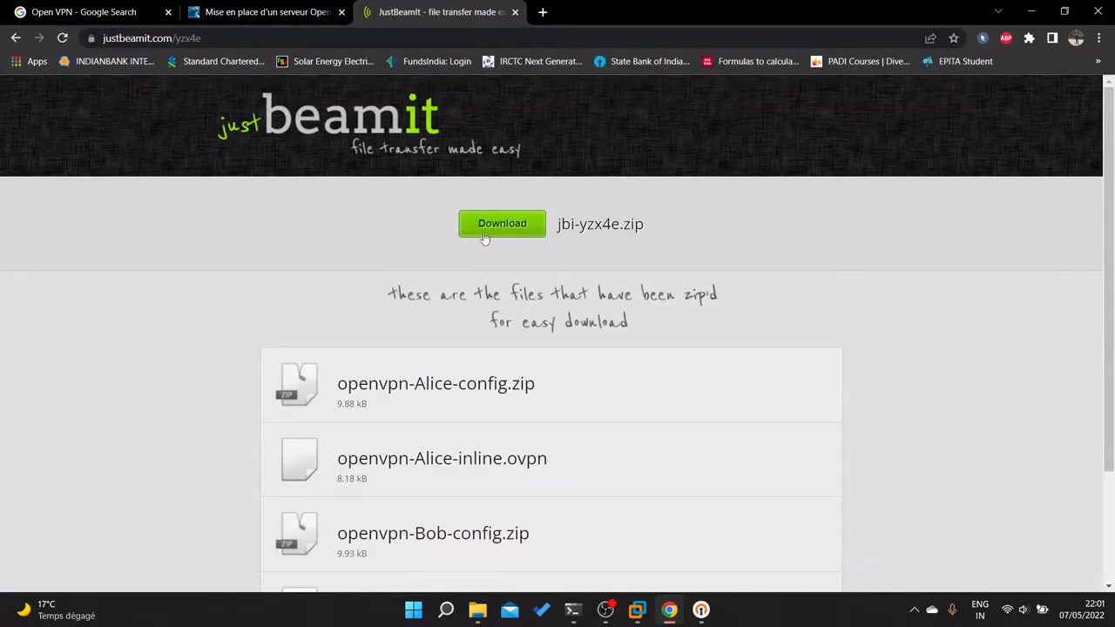
Download jbi-yzx4e.zip and switch to the Kali Linux VM.
click(481, 227)
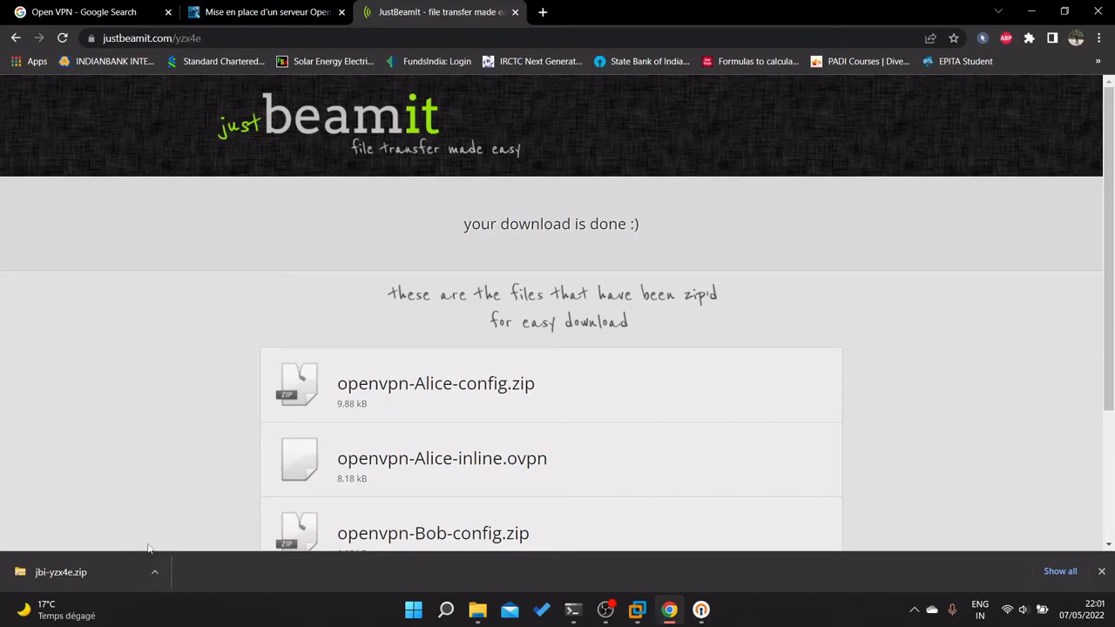
click(638, 609)
click(401, 501)
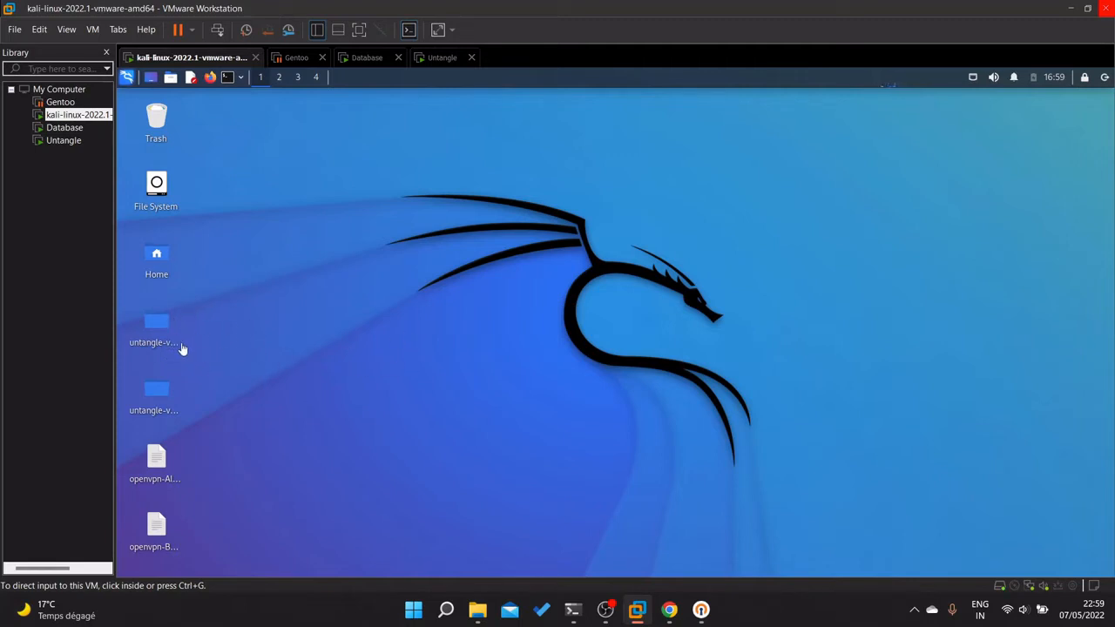
click(391, 223)
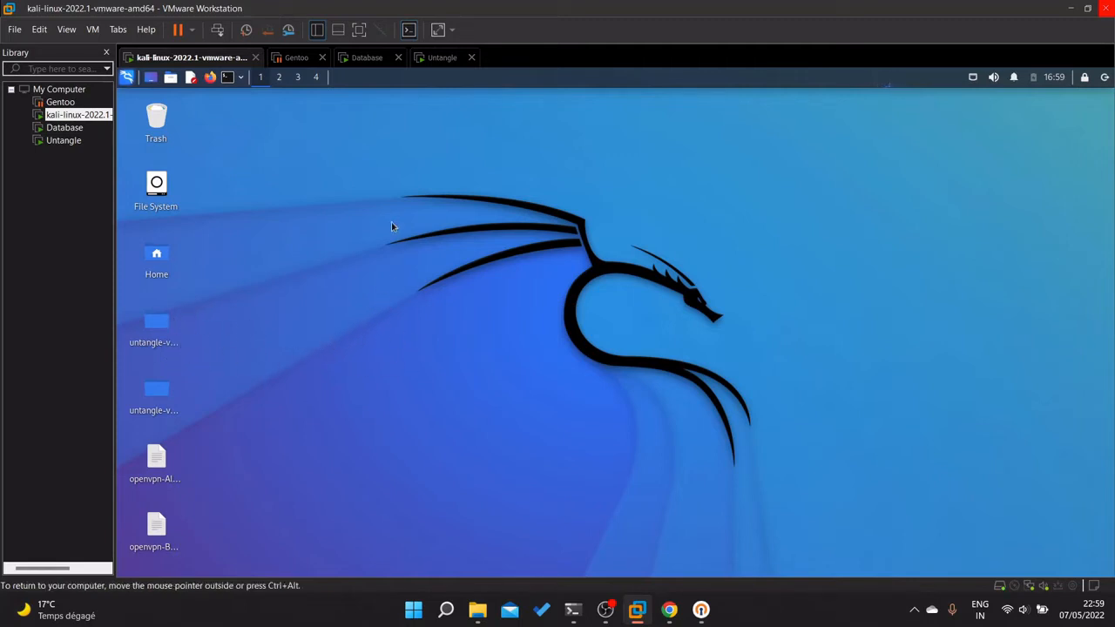
right_click(412, 220)
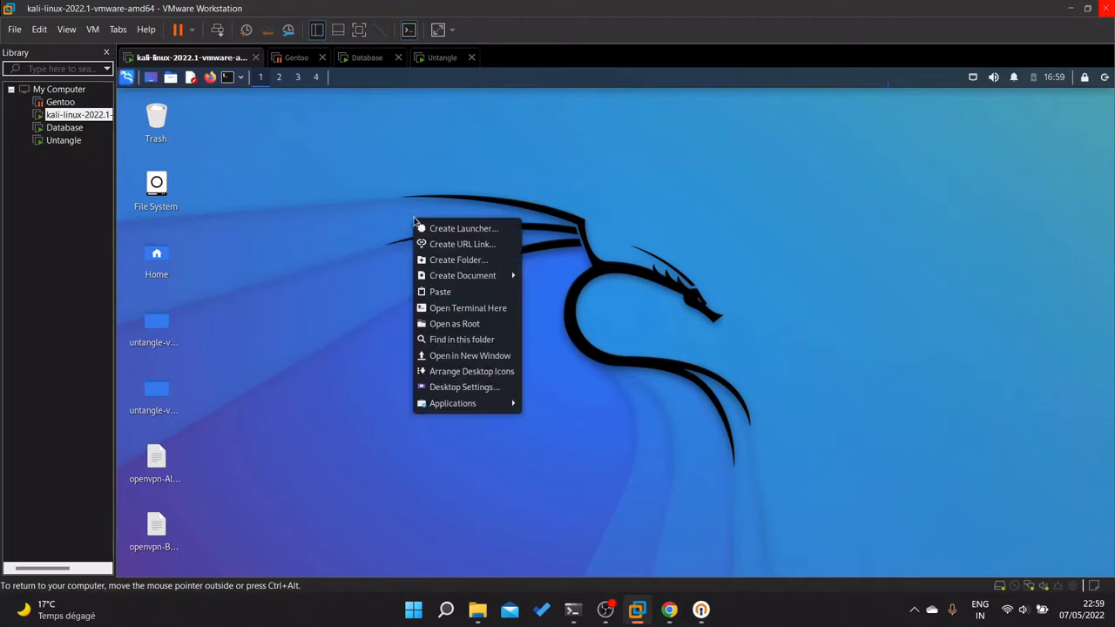
click(468, 308)
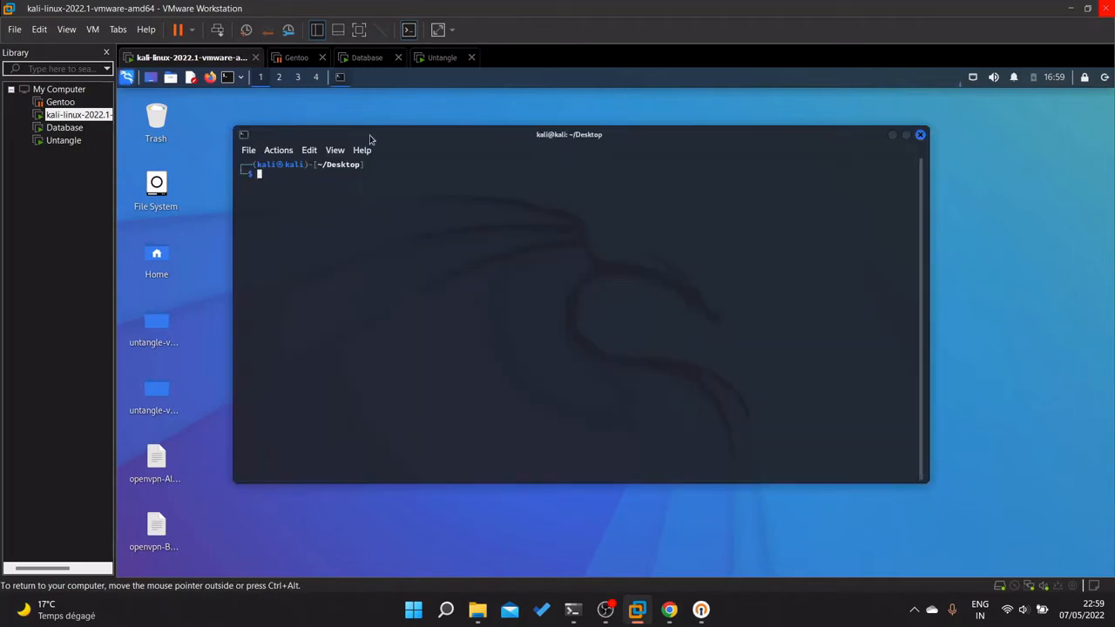
text(cd unt)
key(Right)
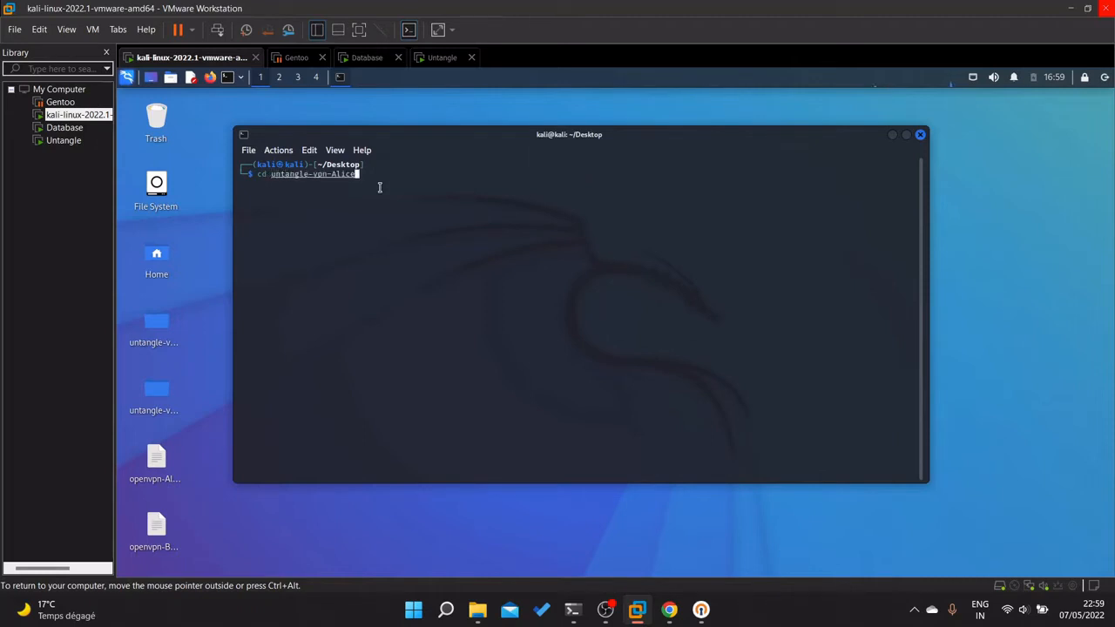
key(Return)
text(ls)
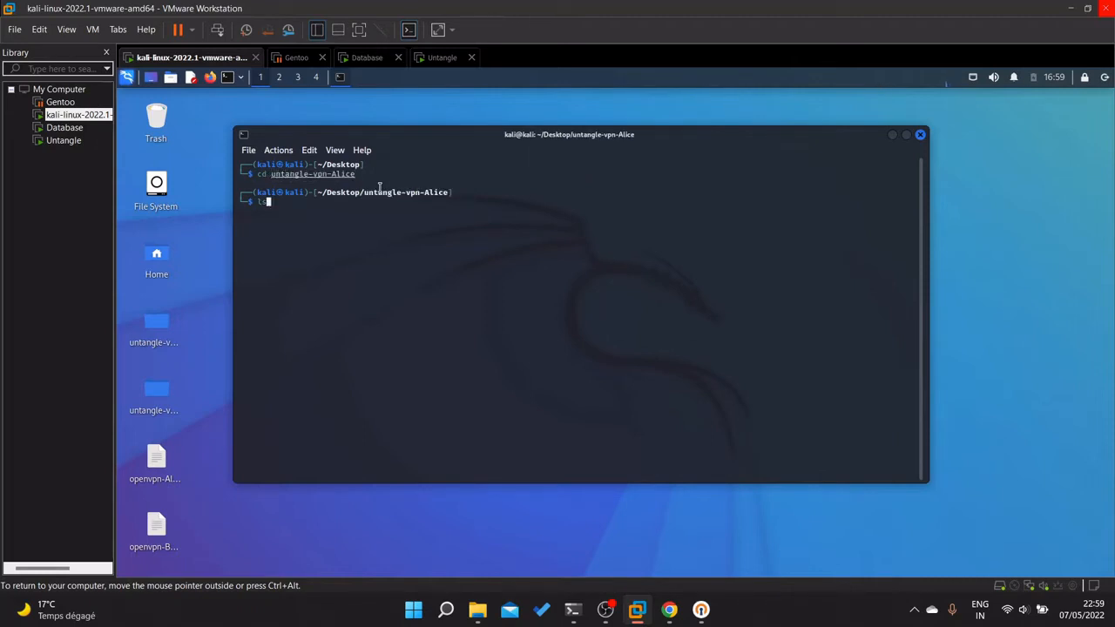
key(Return)
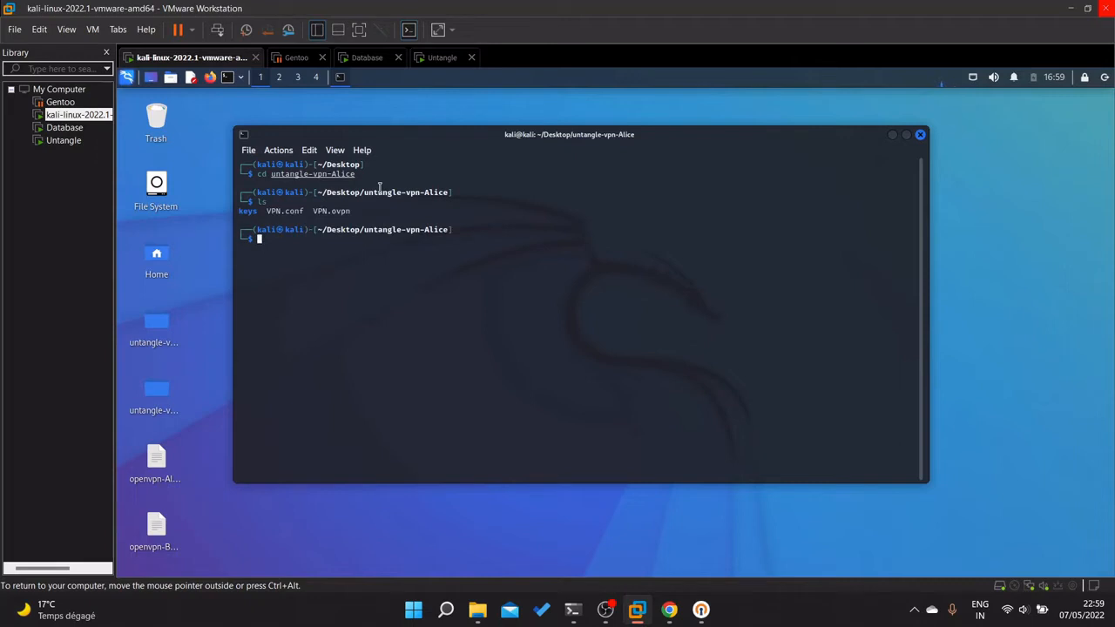
text(cd keys)
key(Return)
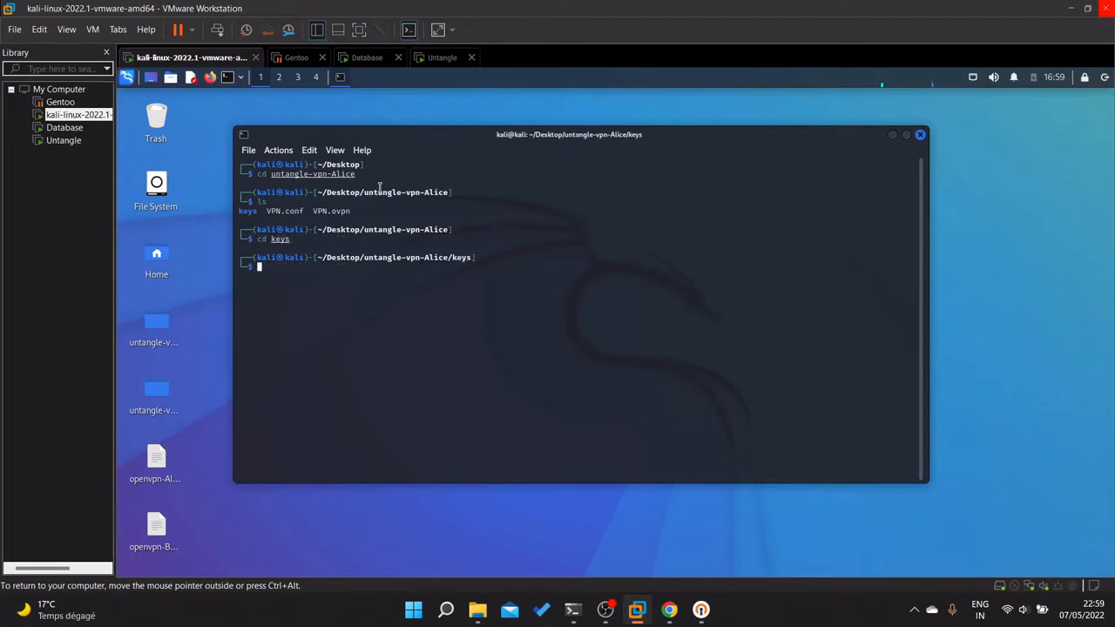
text(ls)
key(Return)
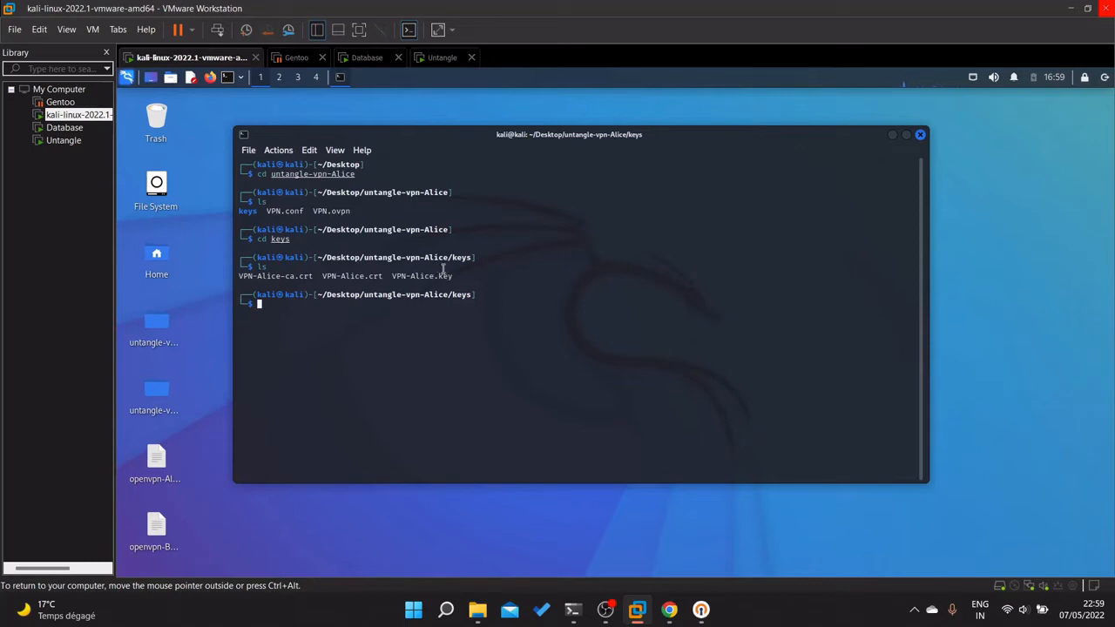
text(cat)
text(vpn-Alice.key)
key(Return)
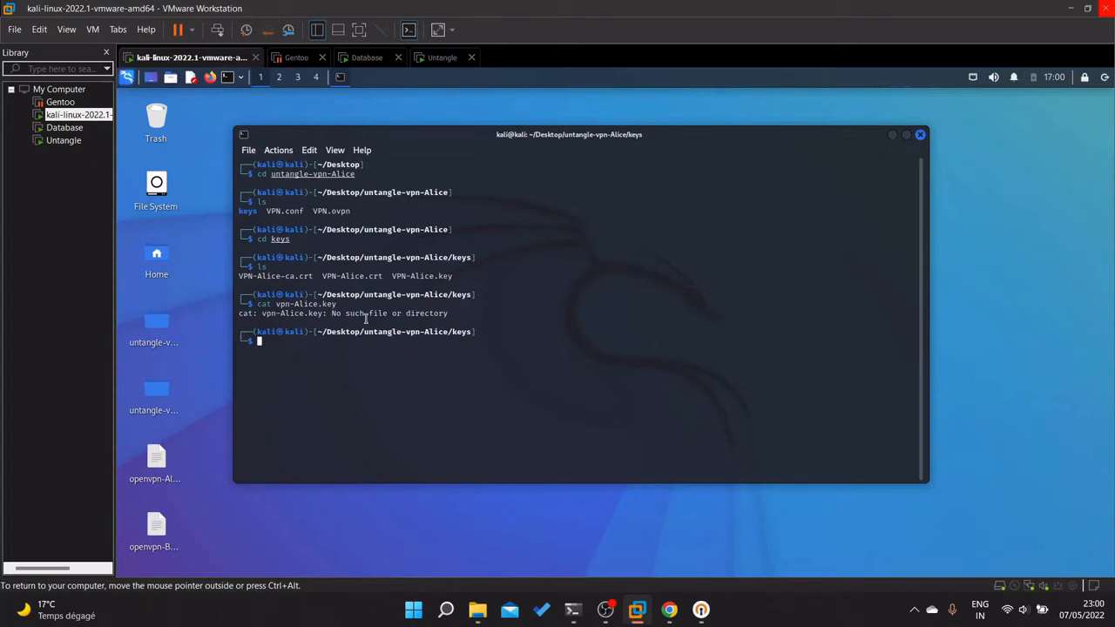
key(Up)
key(Left)
key(Left)
key(Left)
key(Left)
key(Left)
key(Left)
key(Left)
key(Left)
key(Left)
key(Left)
key(BackSpace)
key(BackSpace)
key(BackSpace)
text(VPN)
key(Return)
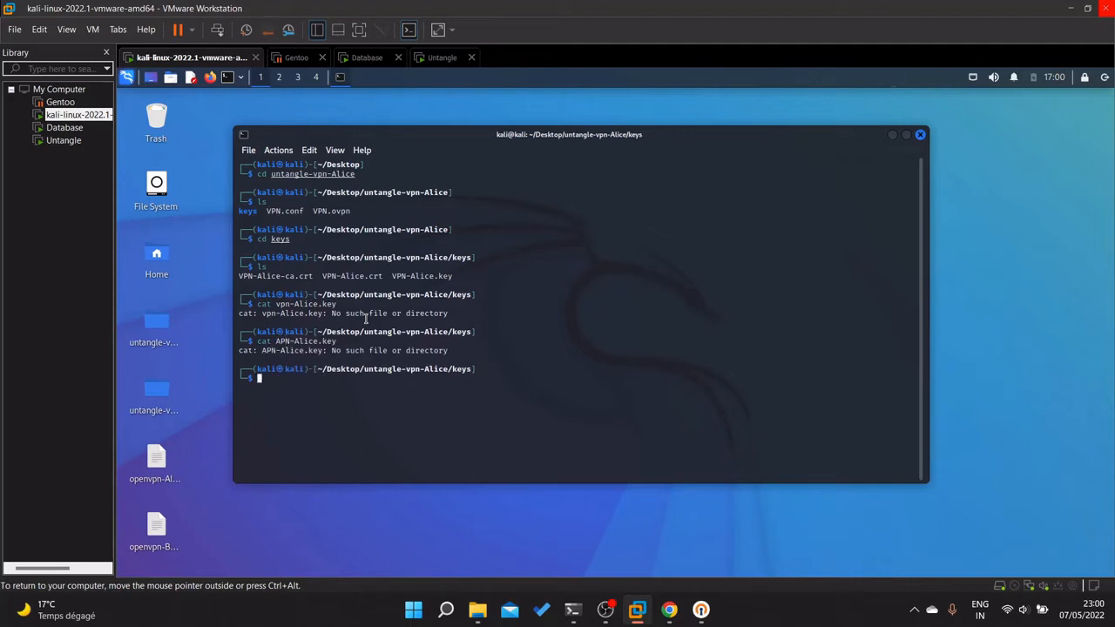
key(Up)
key(Left)
key(Left)
key(Left)
key(Left)
key(Left)
key(Left)
key(Left)
key(Left)
key(Left)
key(Left)
key(BackSpace)
key(BackSpace)
key(BackSpace)
text(VPN)
key(Return)
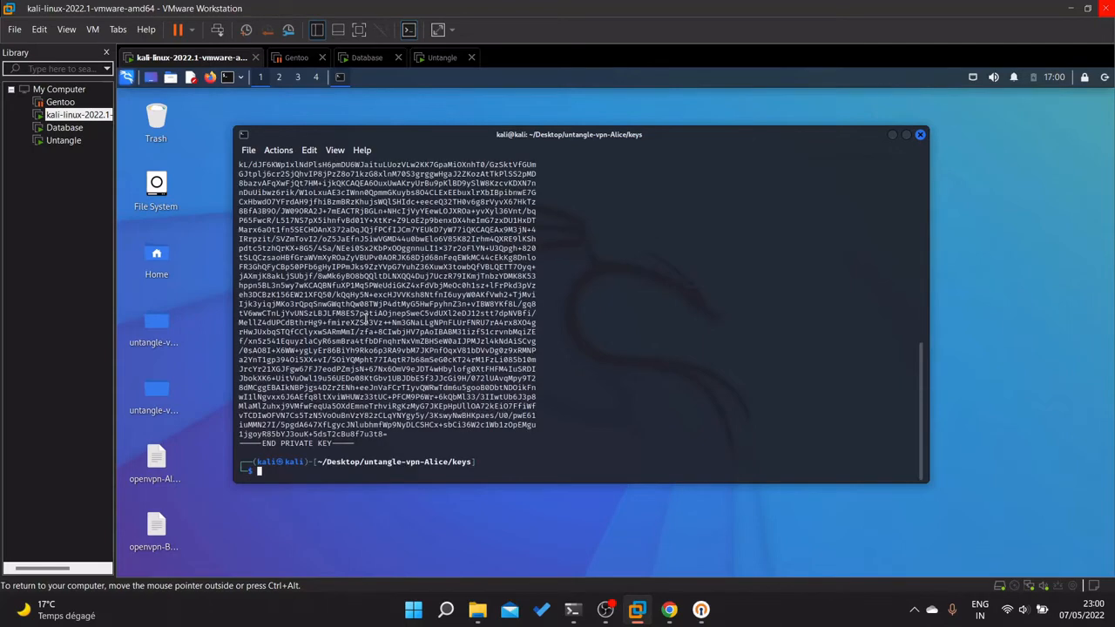
scroll(416, 291, up, 10)
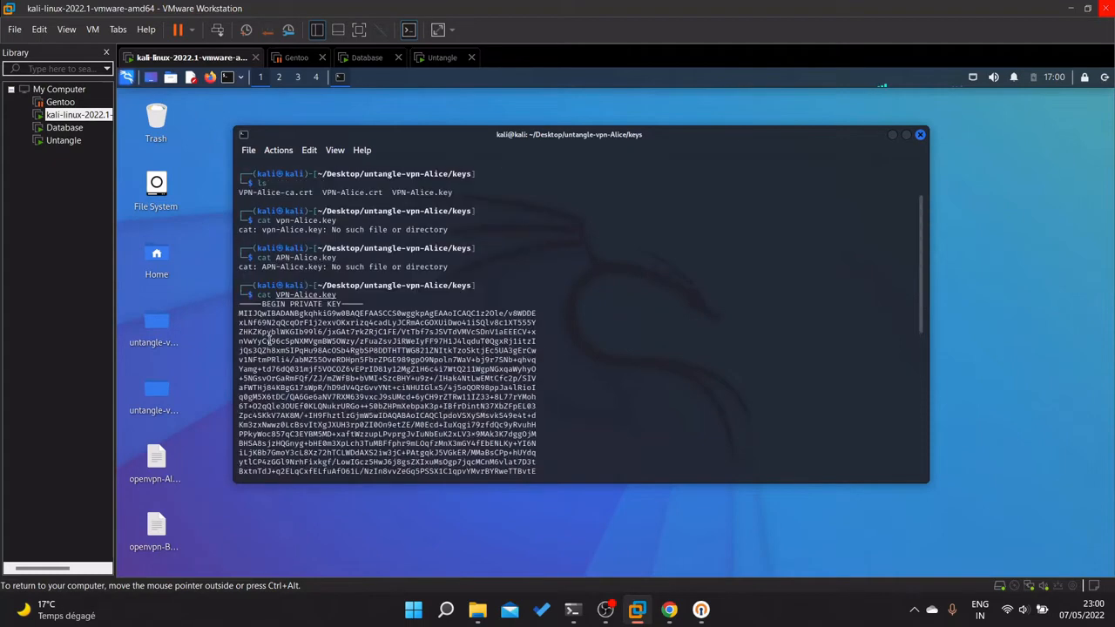
scroll(352, 348, down, 10)
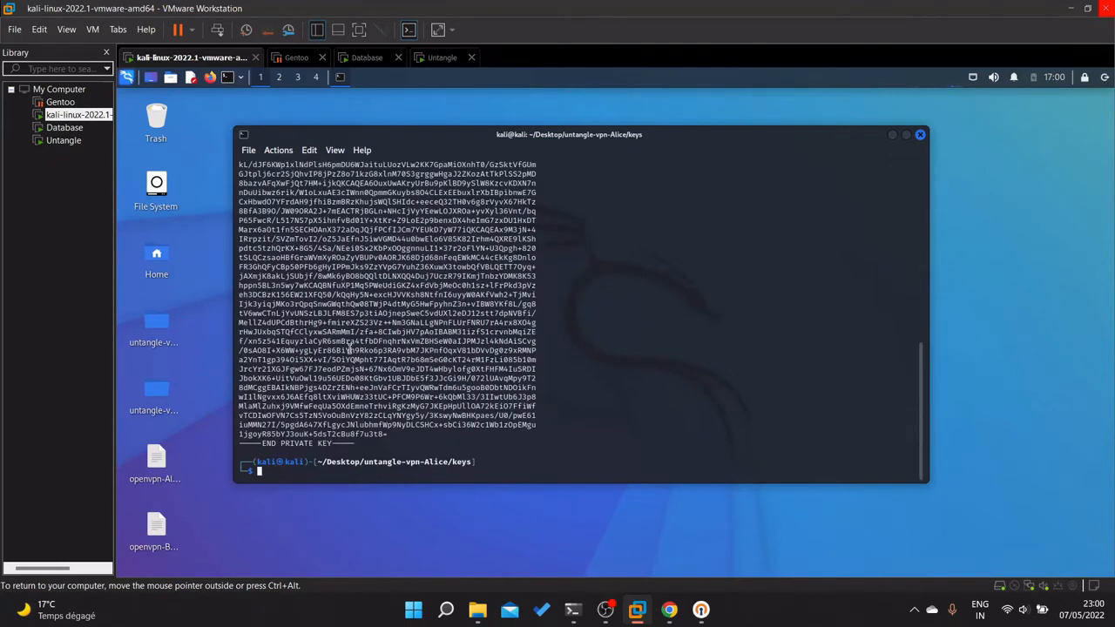
key(Up)
key(BackSpace)
key(BackSpace)
key(BackSpace)
key(BackSpace)
key(BackSpace)
key(BackSpace)
key(BackSpace)
key(BackSpace)
key(BackSpace)
key(BackSpace)
key(BackSpace)
text(c)
key(BackSpace)
text(VPN-Alice-ca)
key(Right)
key(Return)
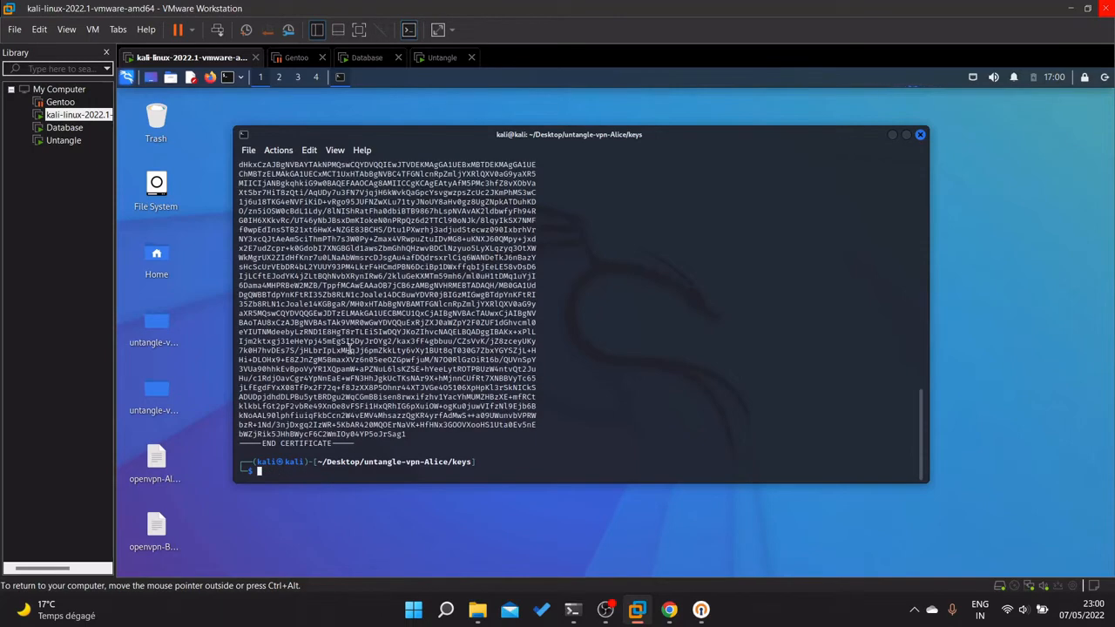
scroll(349, 347, up, 7)
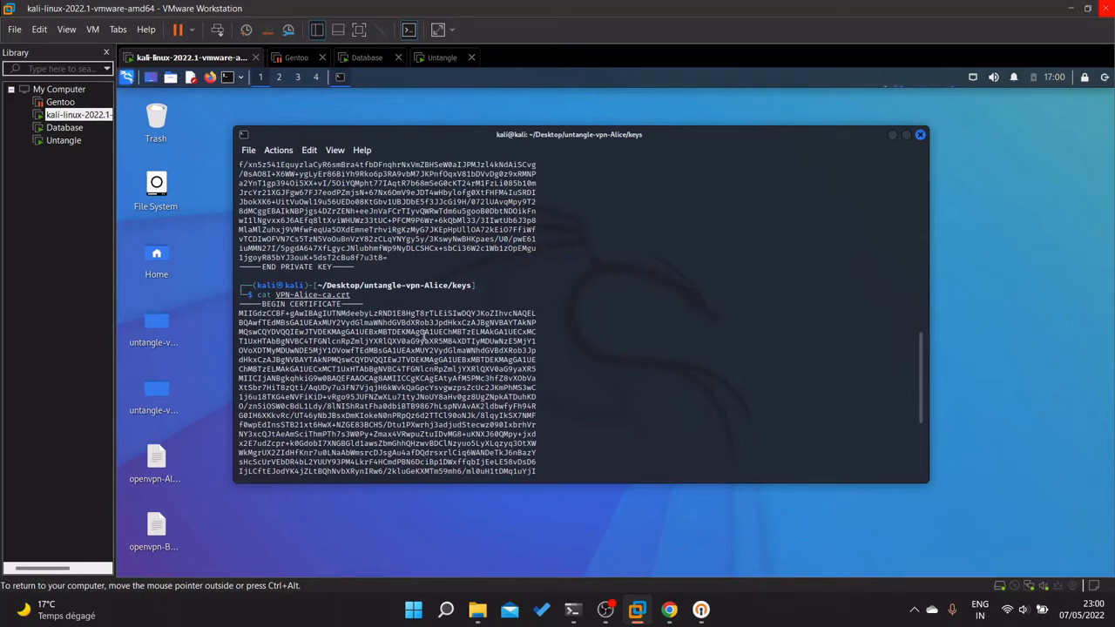
drag(364, 297, 324, 299)
scroll(355, 349, up, 10)
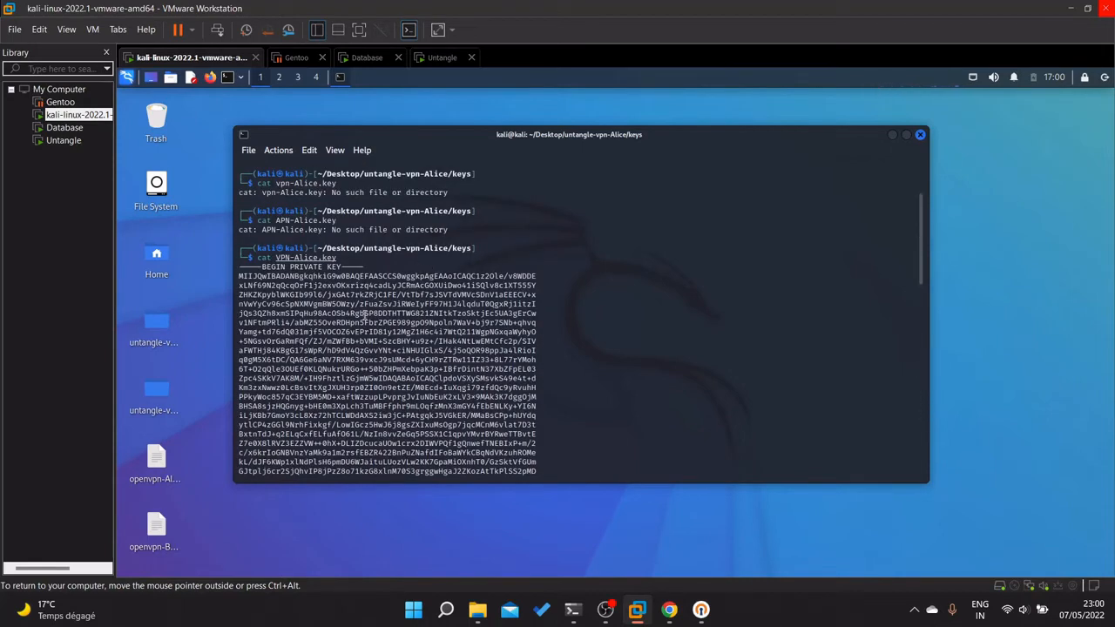
scroll(364, 315, down, 6)
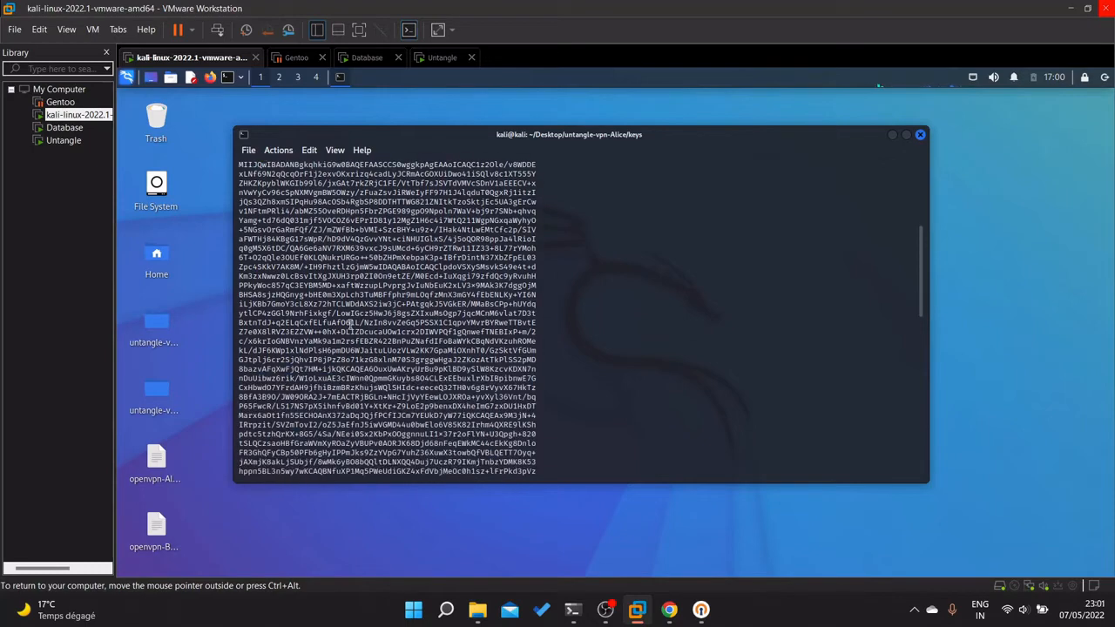
scroll(312, 347, down, 7)
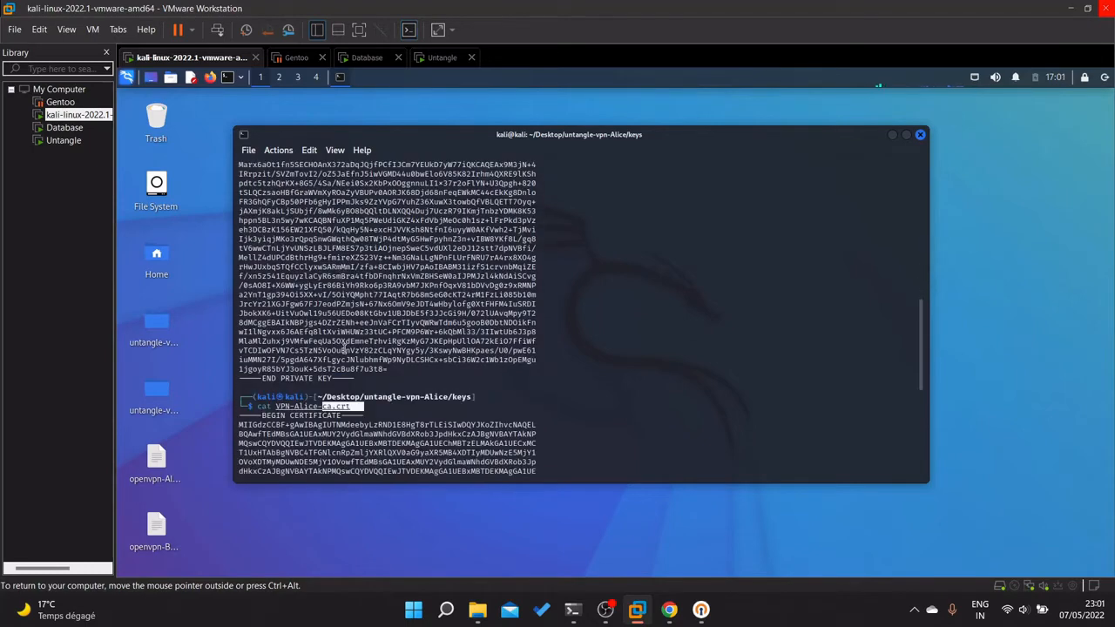
click(158, 446)
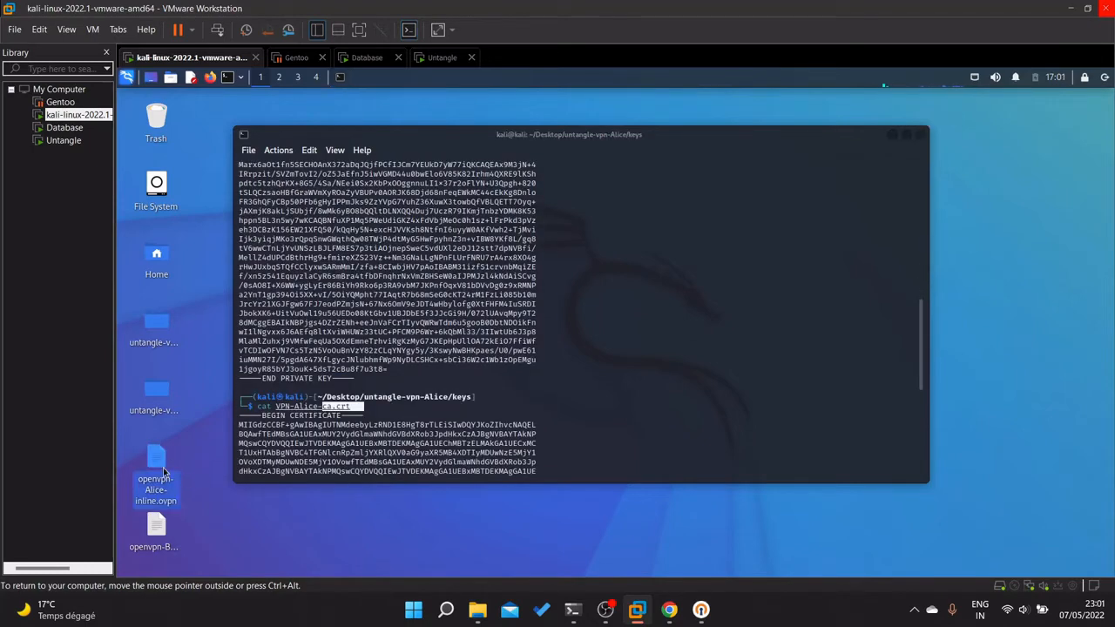
click(486, 469)
scroll(484, 462, down, 10)
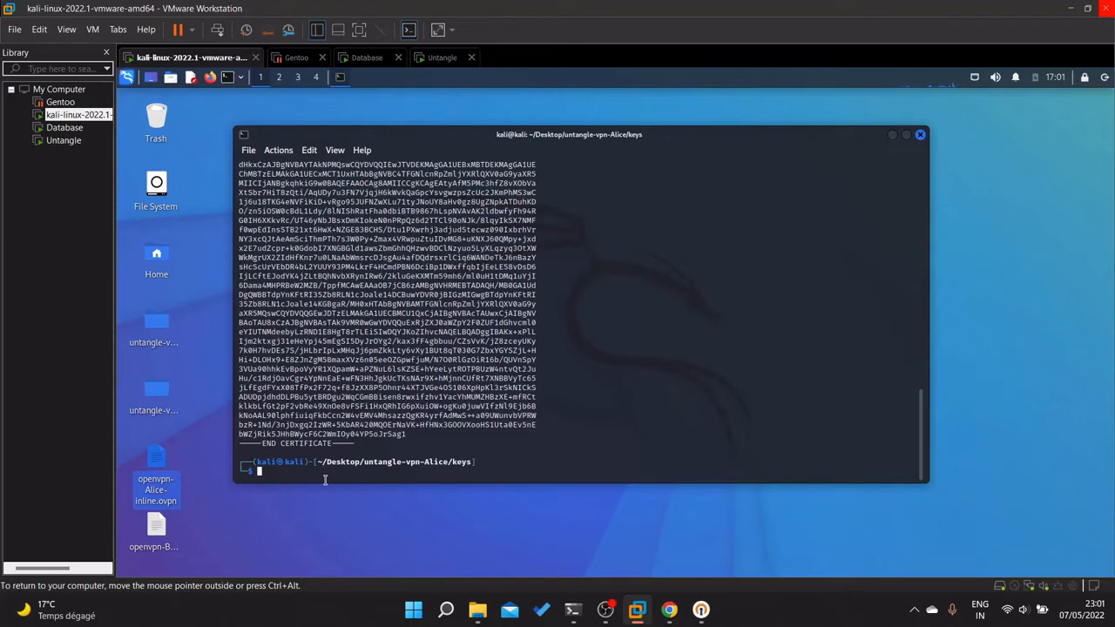
text(cd..)
key(Return)
text(cd)
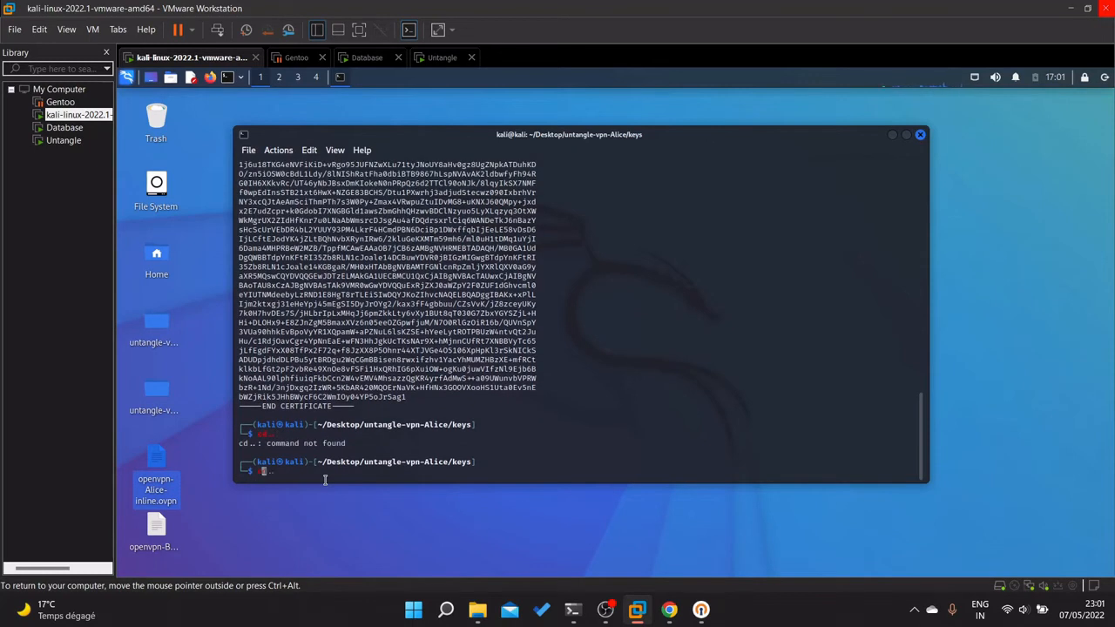
key(BackSpace)
key(BackSpace)
text(exit)
key(Return)
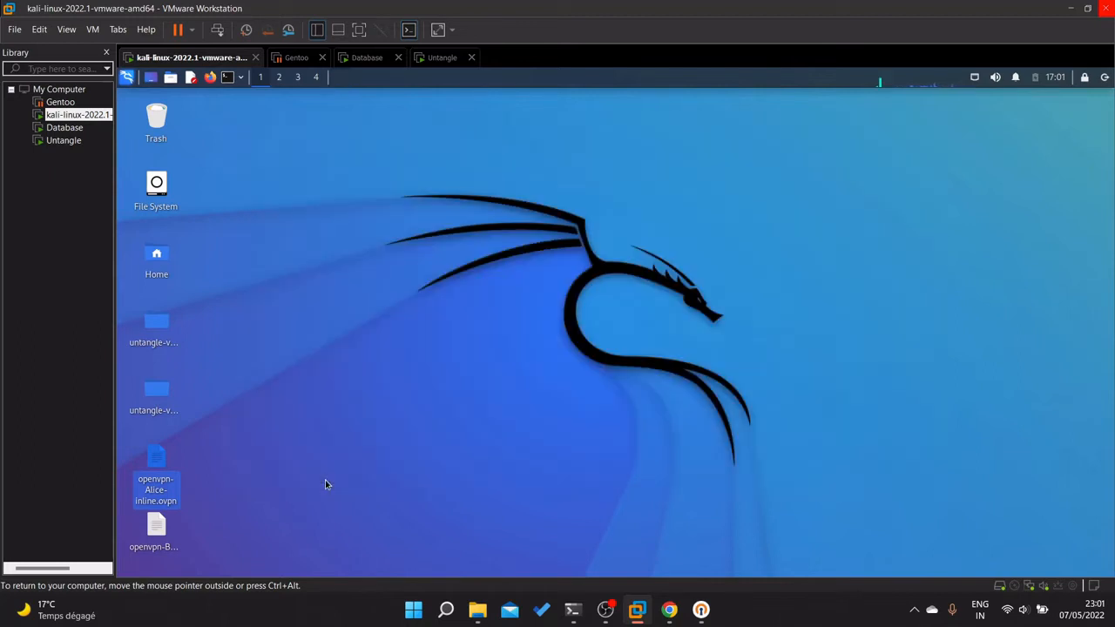
right_click(481, 321)
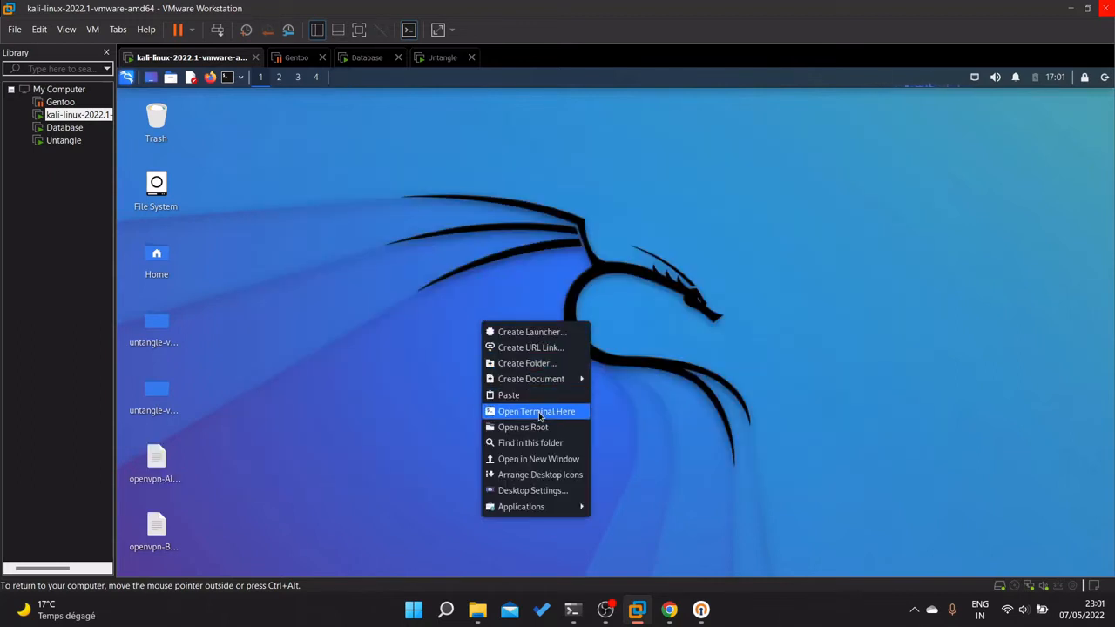
click(538, 413)
text(cat )
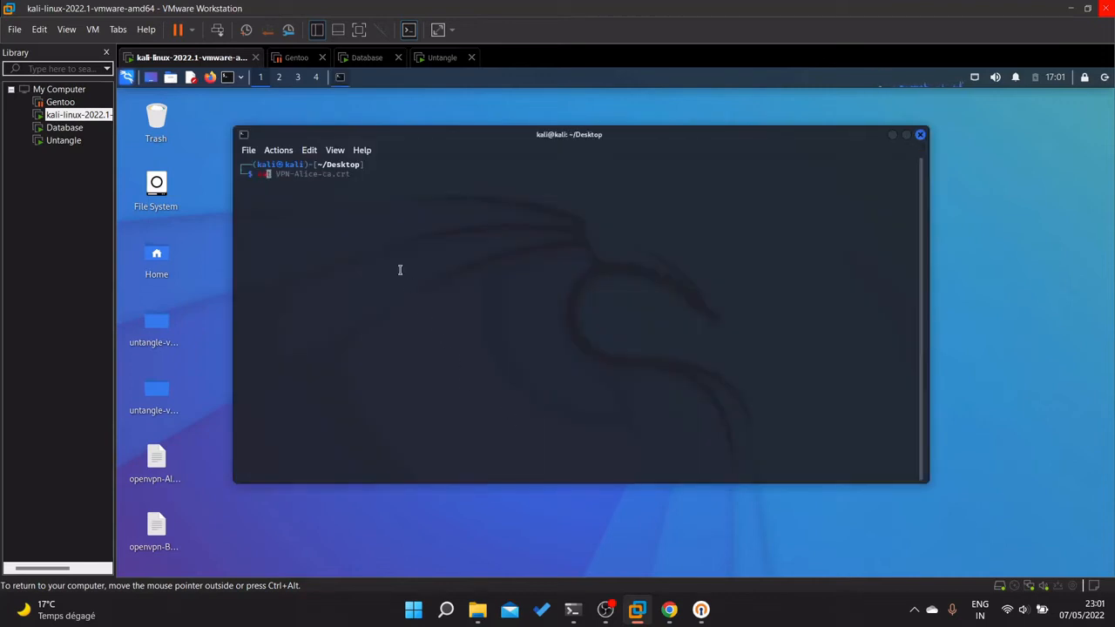
text(open)
key(Right)
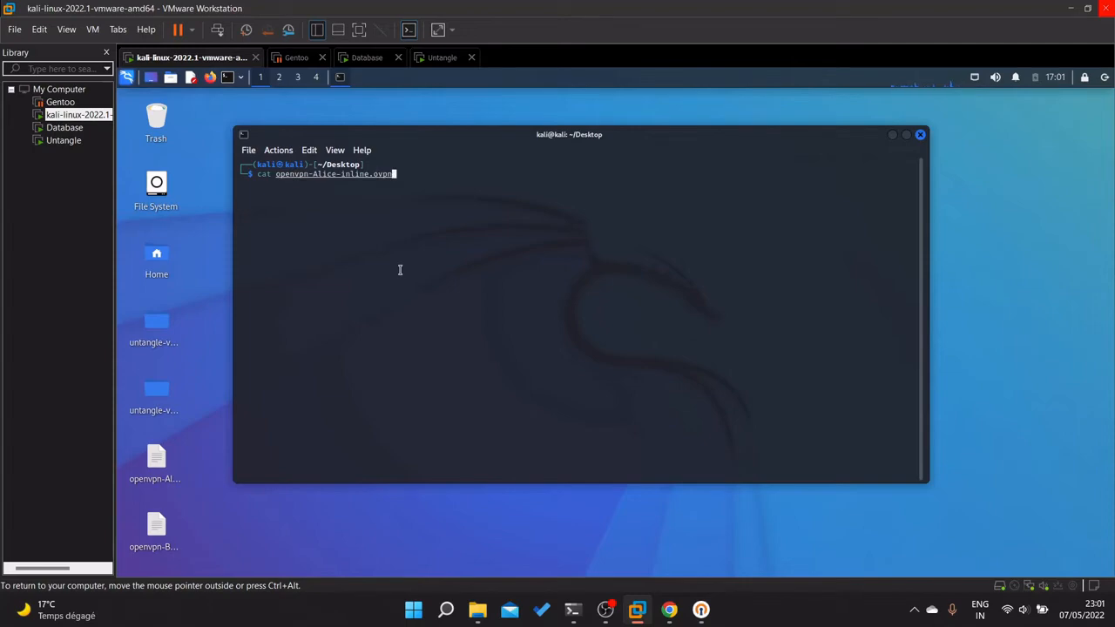
key(Return)
scroll(343, 280, up, 10)
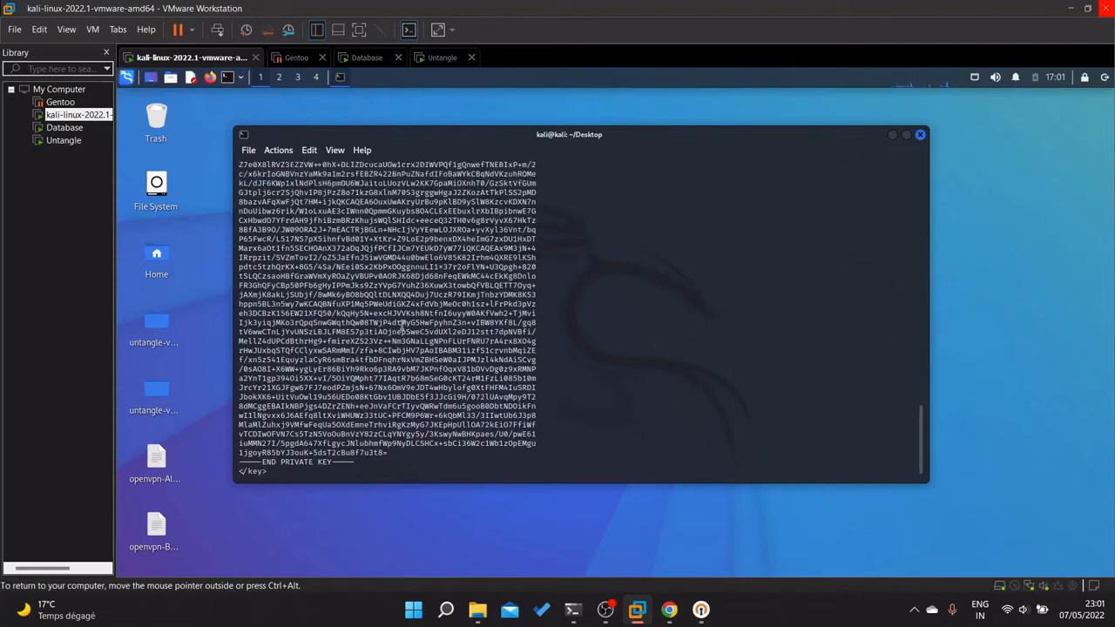
scroll(329, 274, up, 10)
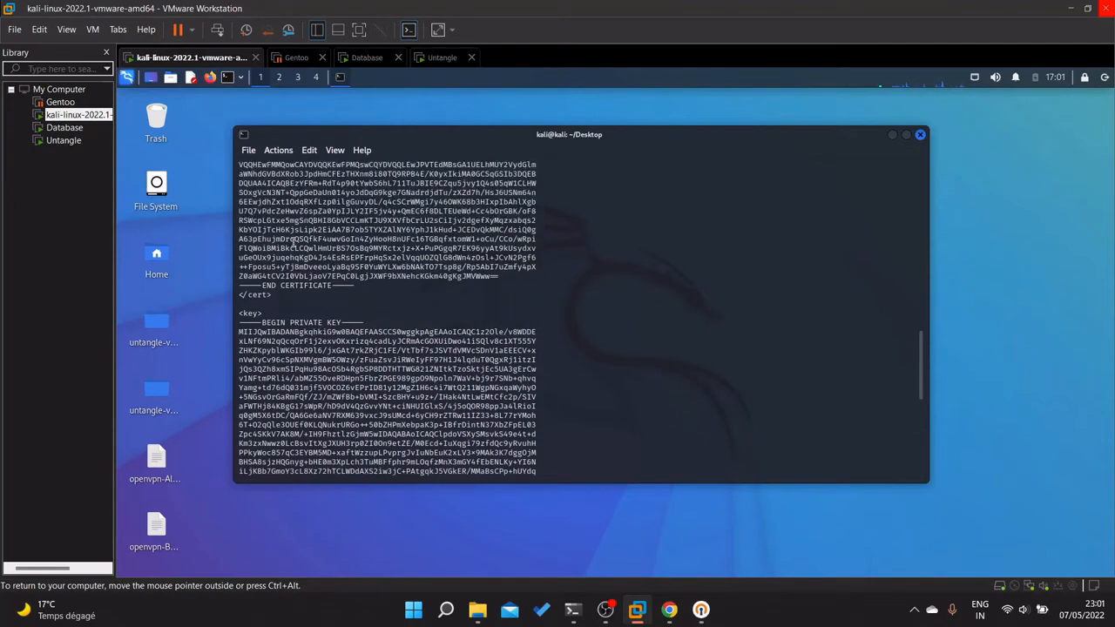
scroll(353, 351, up, 10)
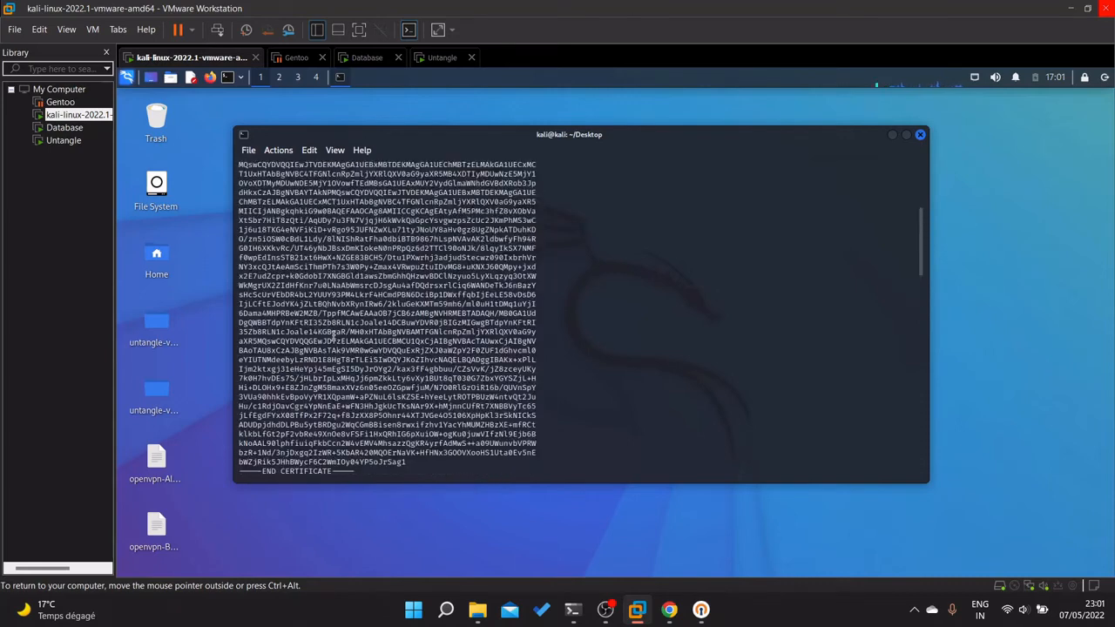
scroll(464, 396, down, 6)
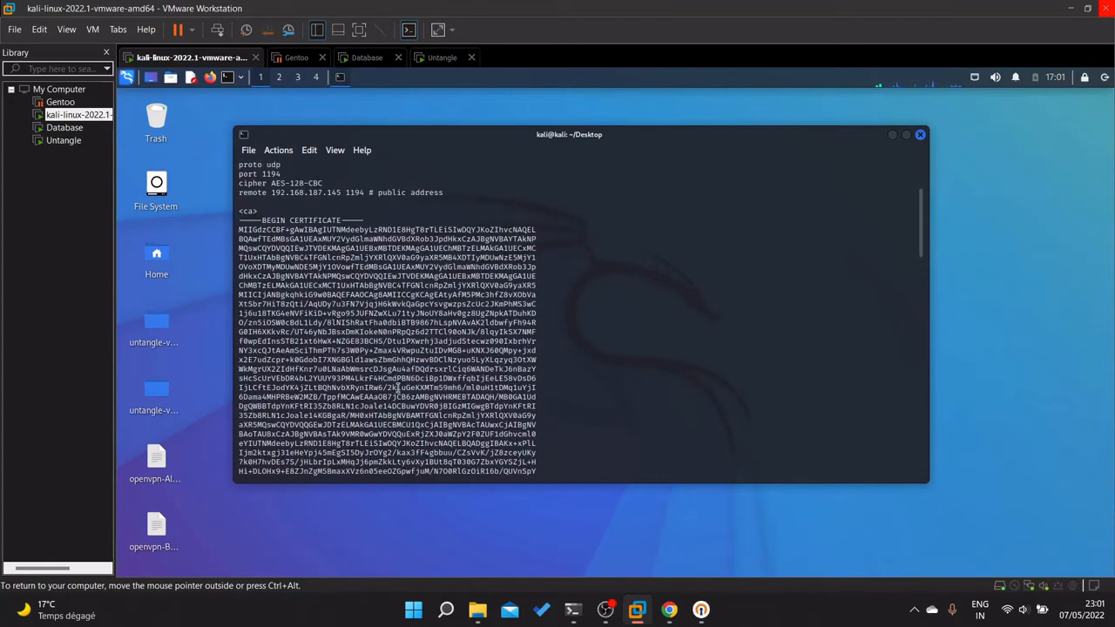
click(157, 495)
click(156, 531)
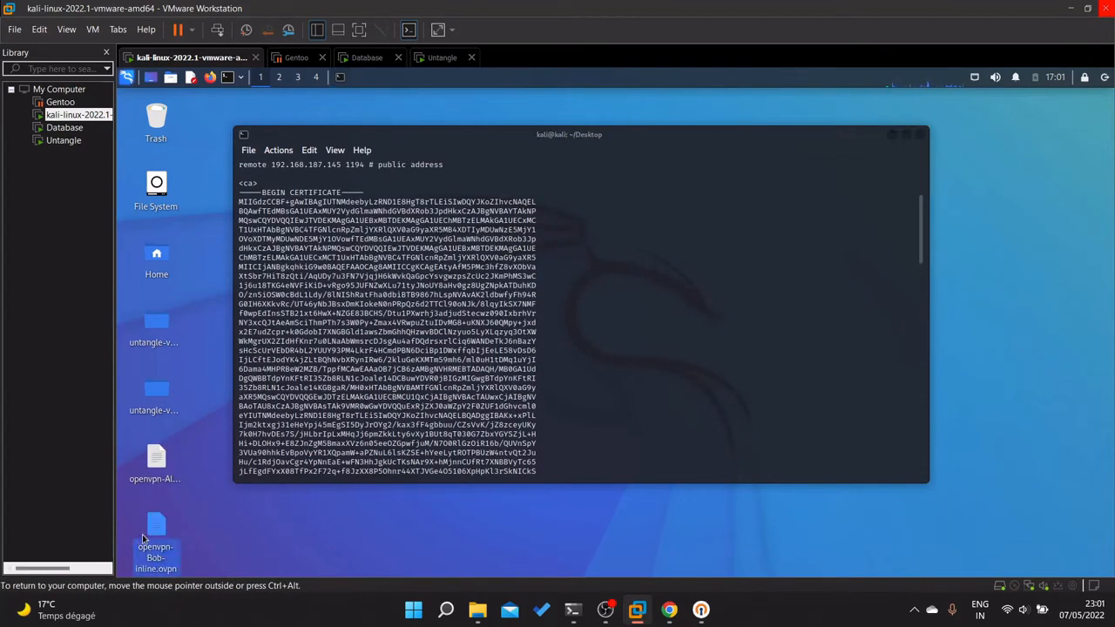
click(700, 301)
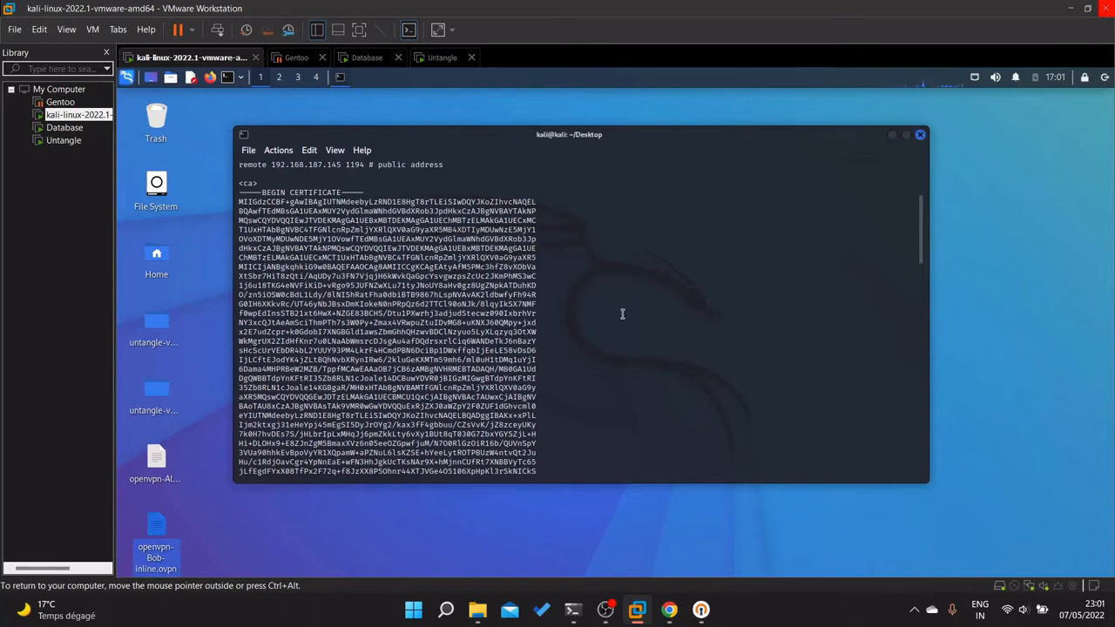
scroll(691, 311, down, 4)
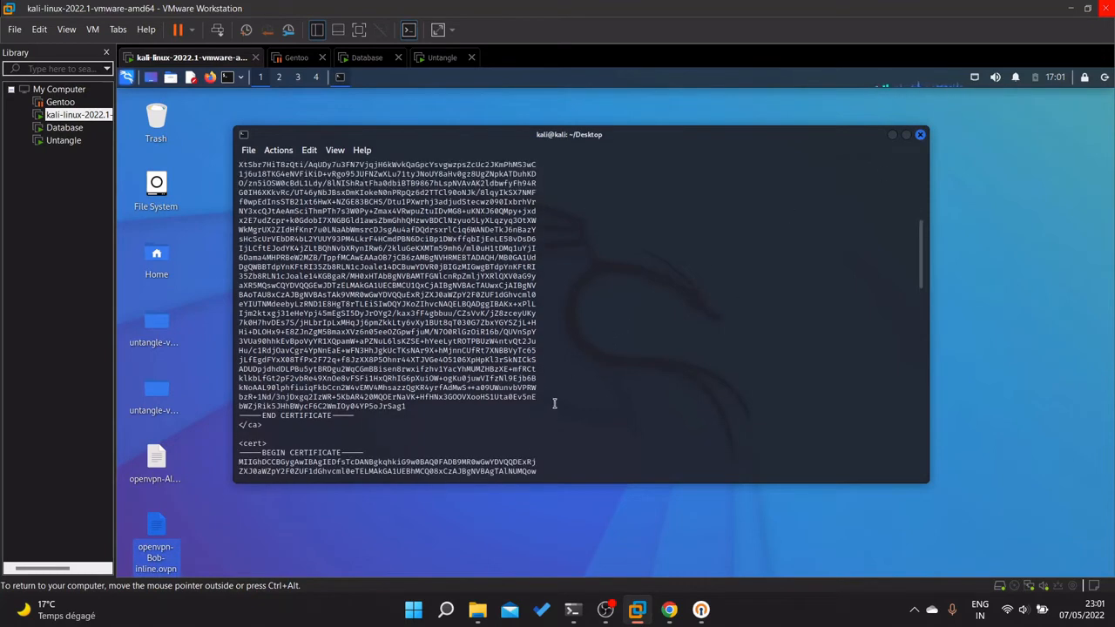
scroll(551, 404, down, 3)
scroll(547, 392, down, 4)
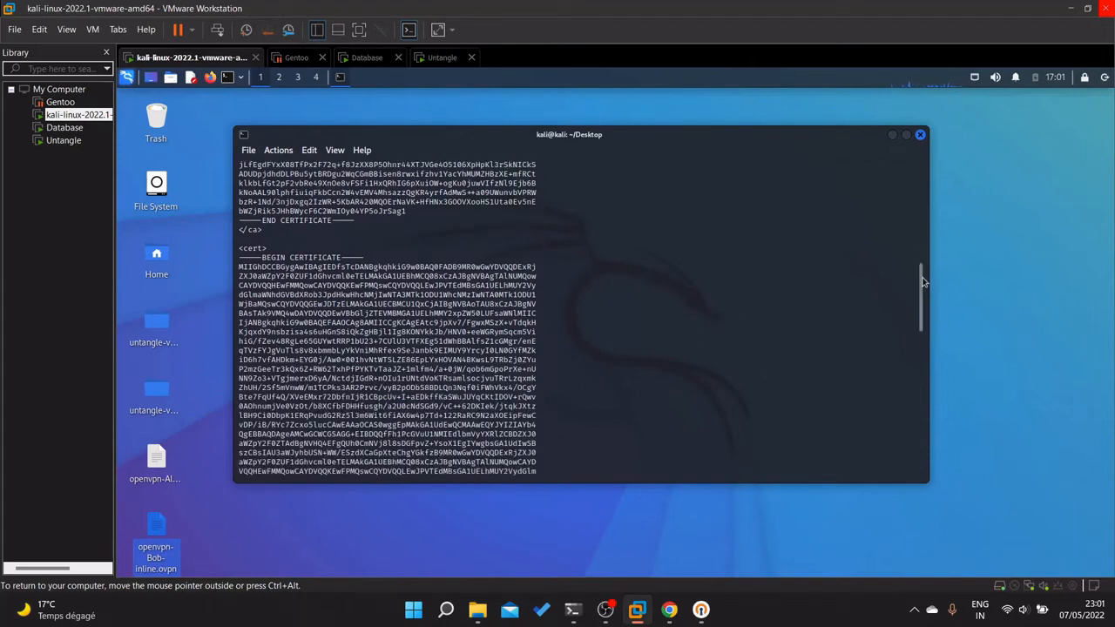
drag(922, 287, 925, 495)
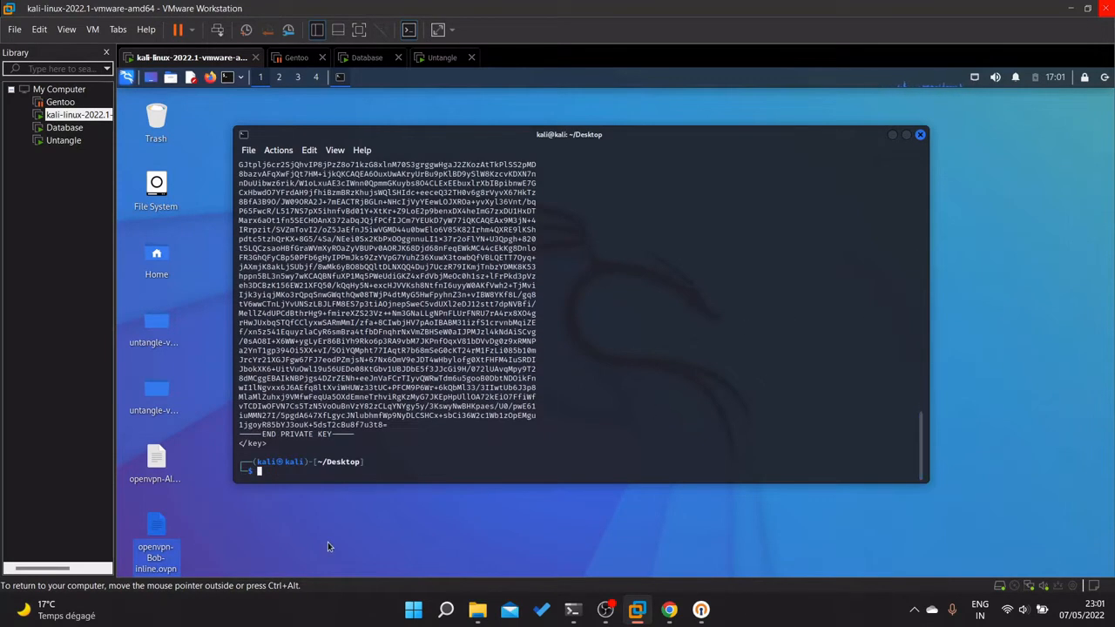
Clear the terminal and run openvpn with openvpn-Alice-inline.ovpn.
text(clear)
key(Return)
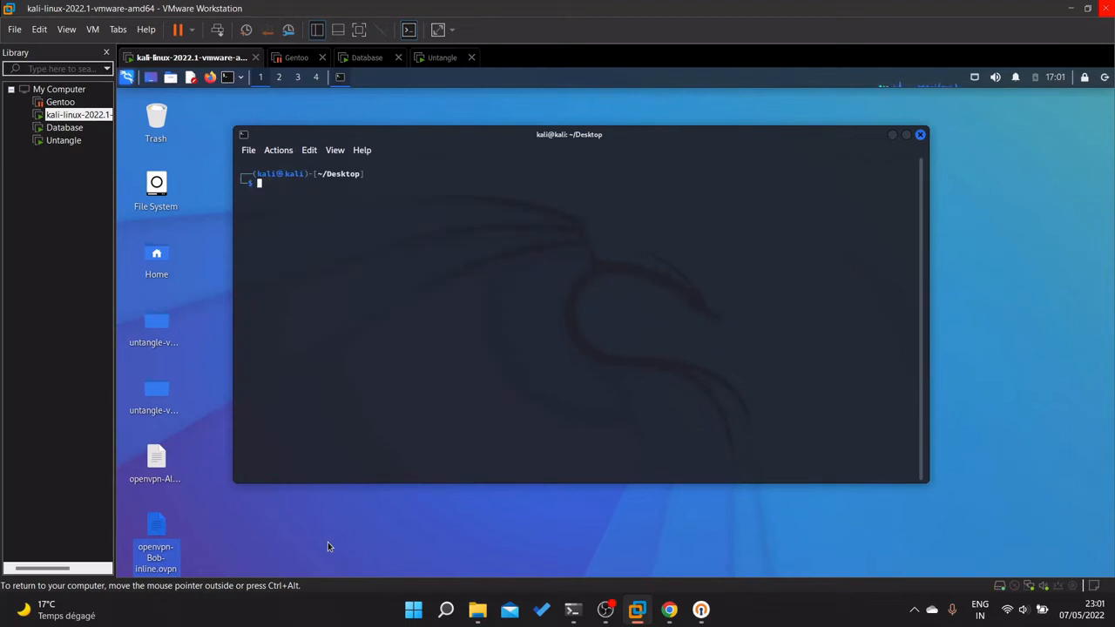
text(open)
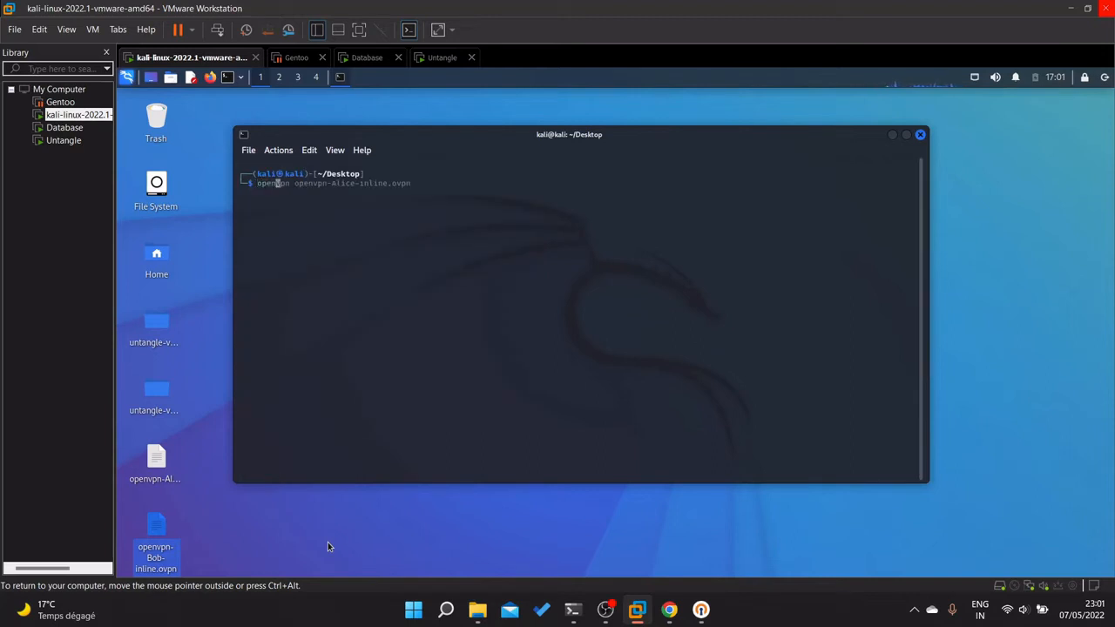
key(Right)
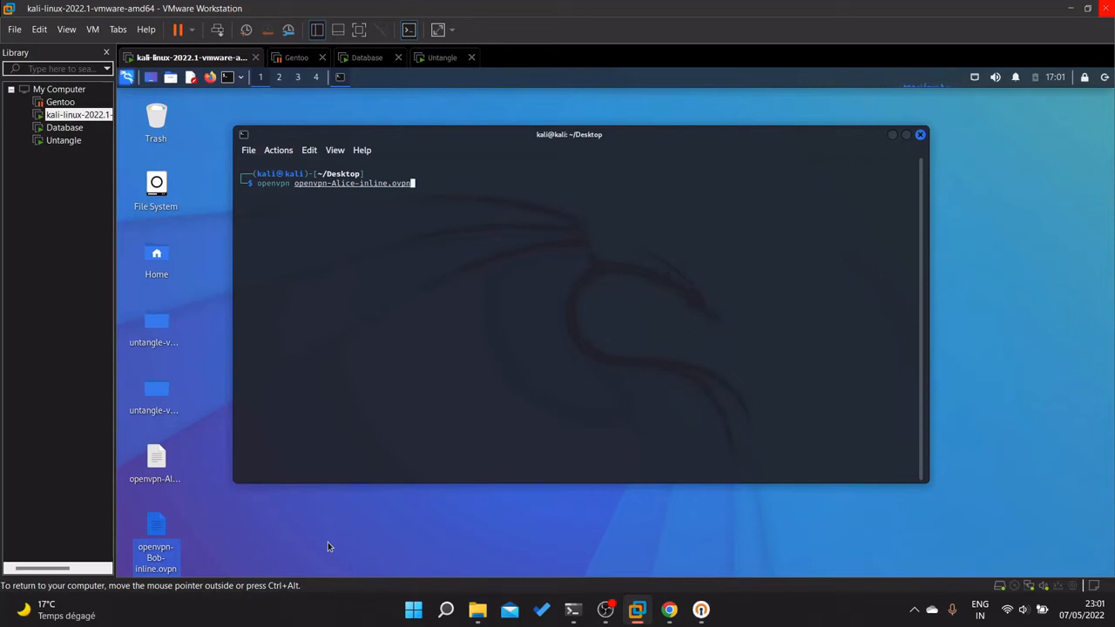
key(Return)
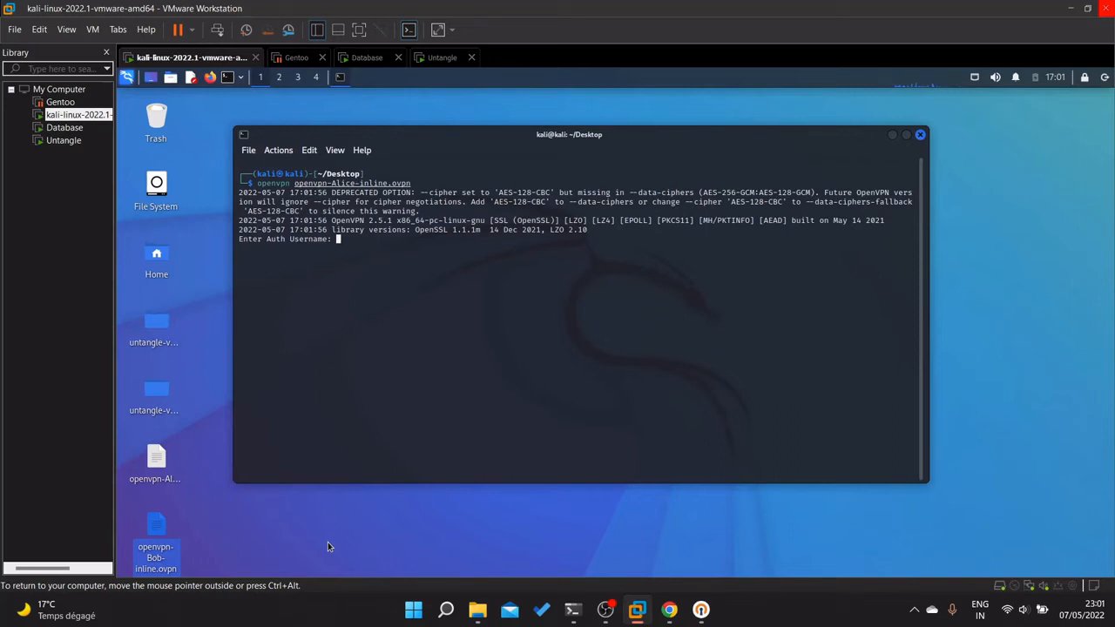
Authenticate as alice with her password.
text(alice)
key(Return)
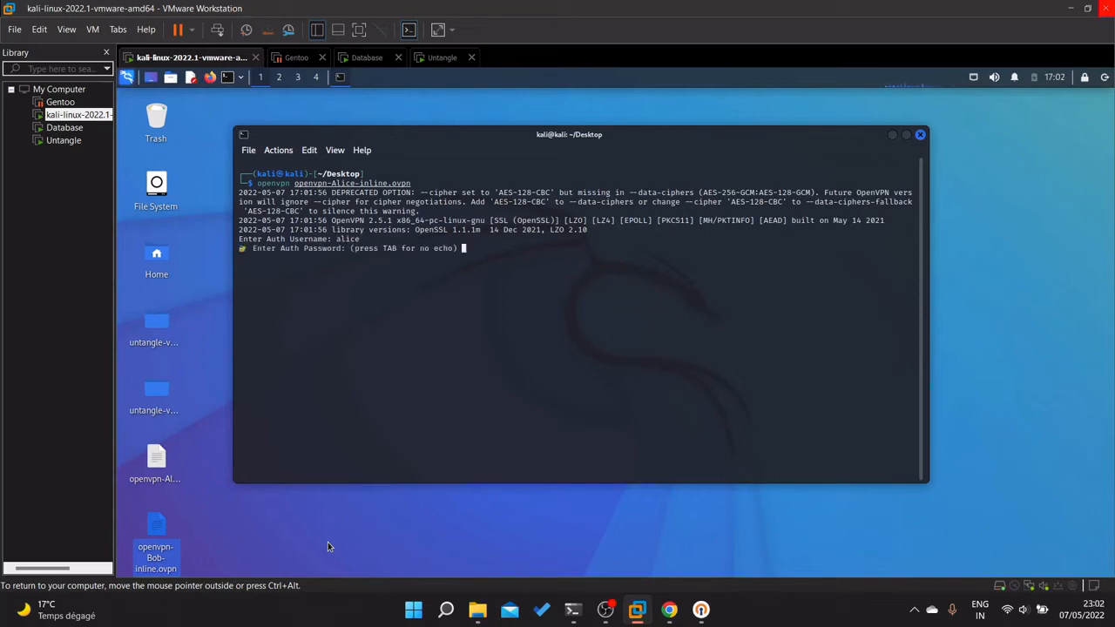
text(*****)
key(Return)
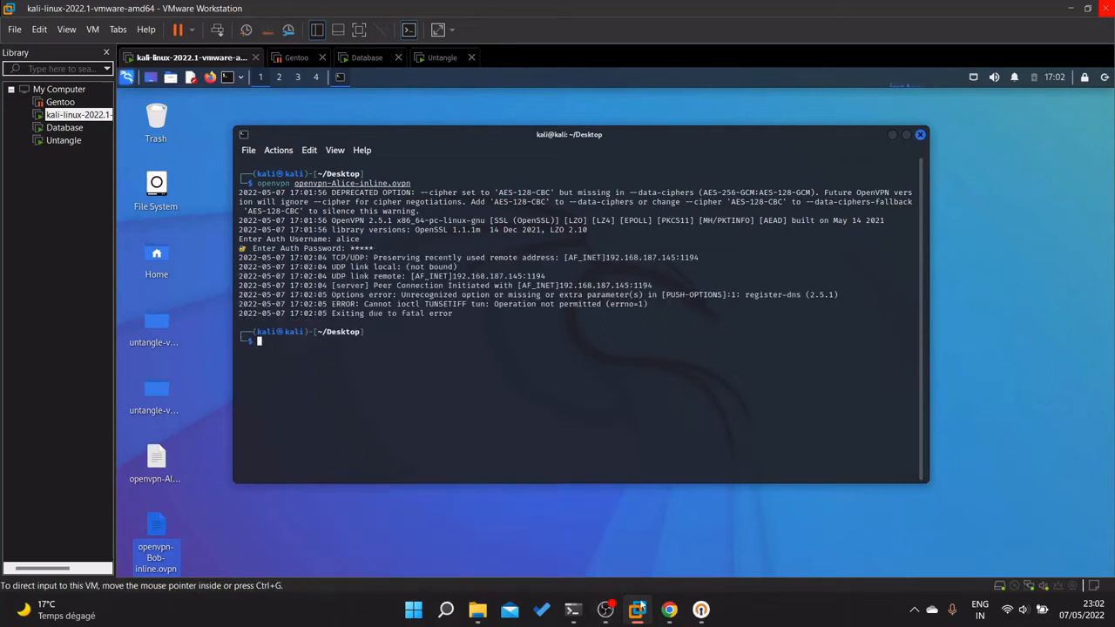
Check Untangle's OpenVPN Status for Alice under Connected Remote Clients.
mouse_move(653, 605)
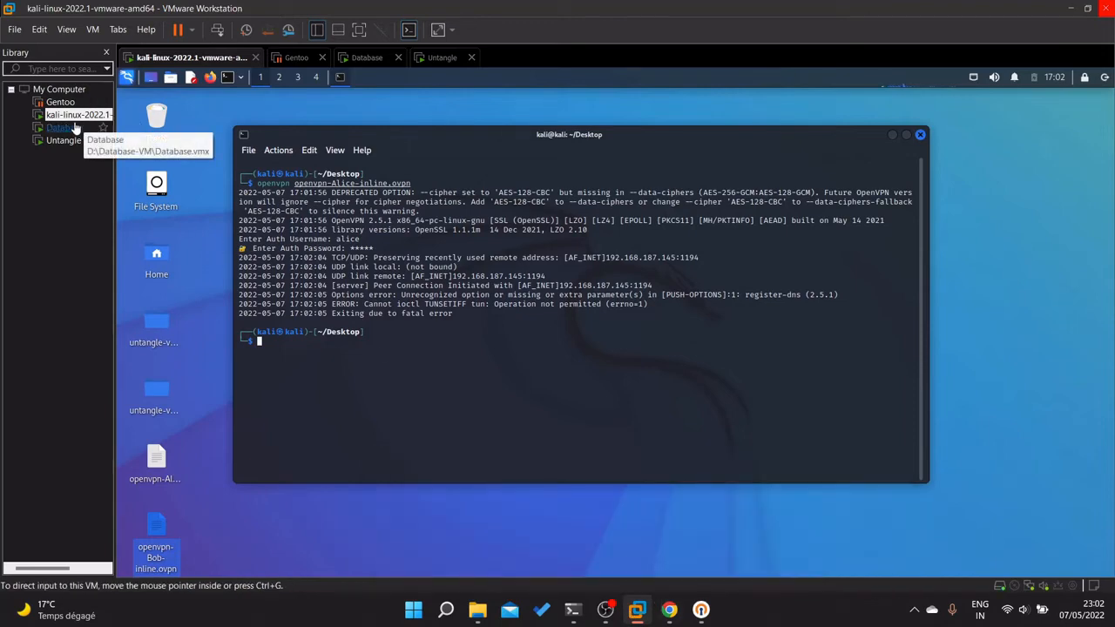
click(69, 127)
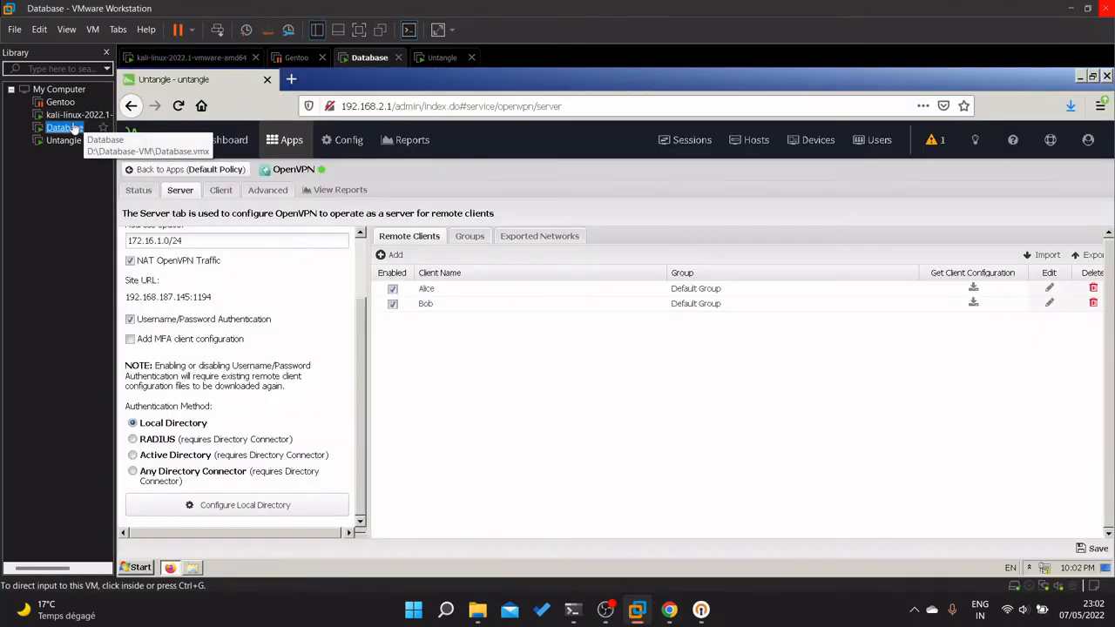
click(137, 190)
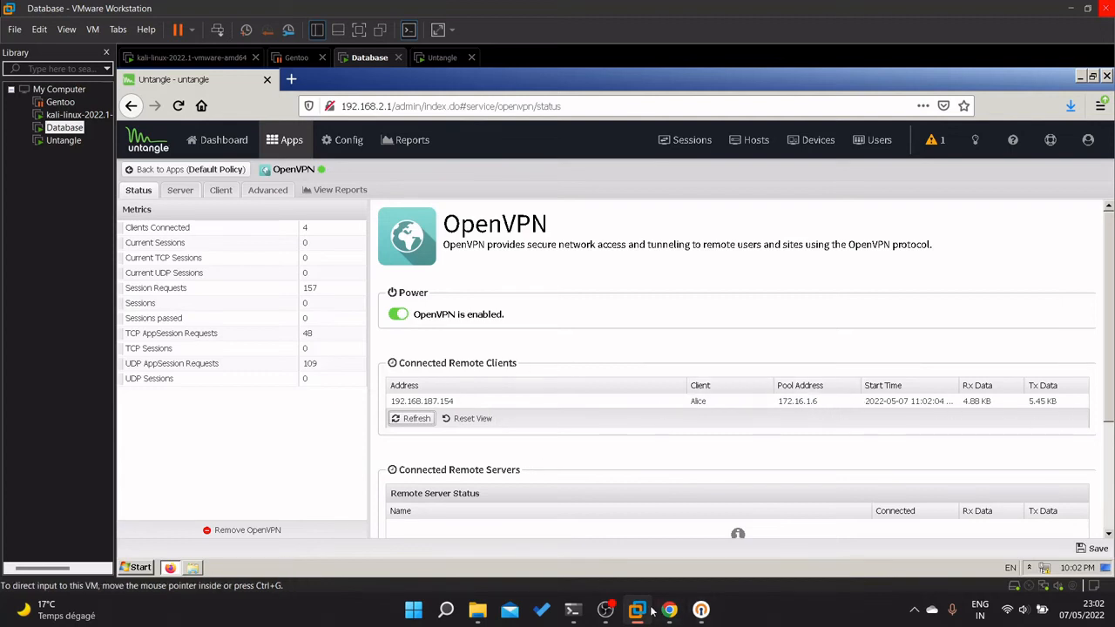
Run ifconfig on Kali to list its interfaces, then cycle through the VMs back to Kali.
mouse_move(649, 613)
click(439, 514)
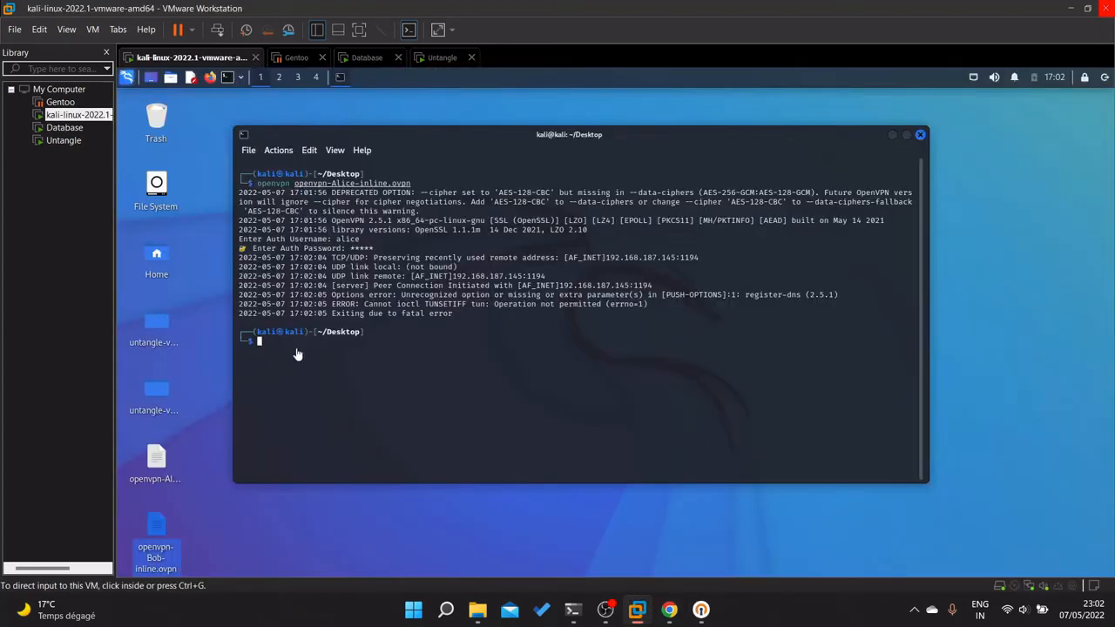
text(ifconfig)
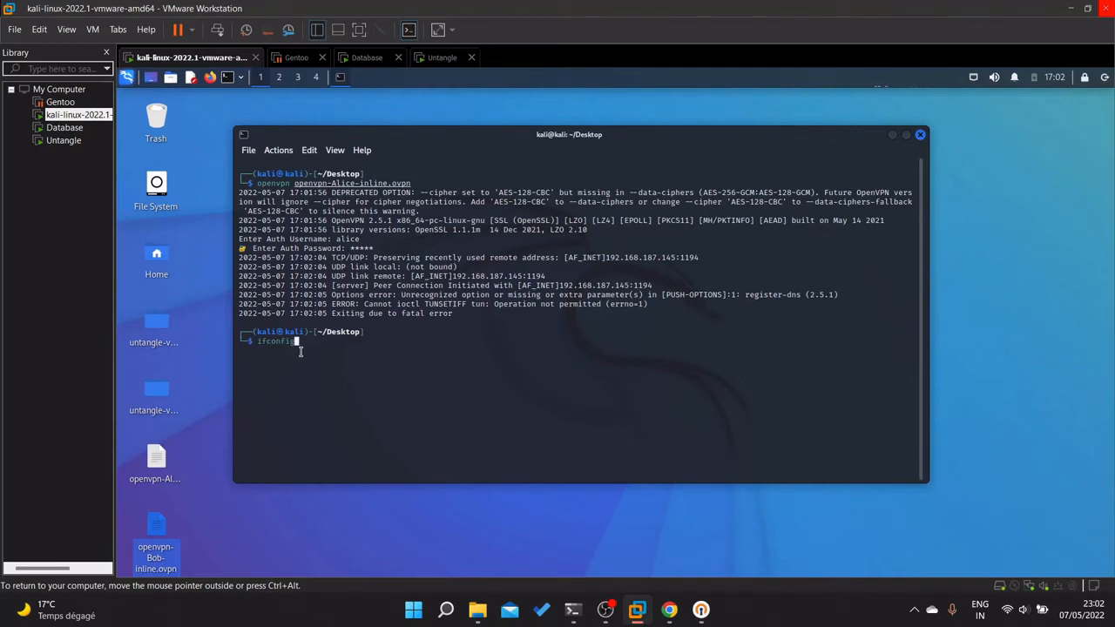
key(Return)
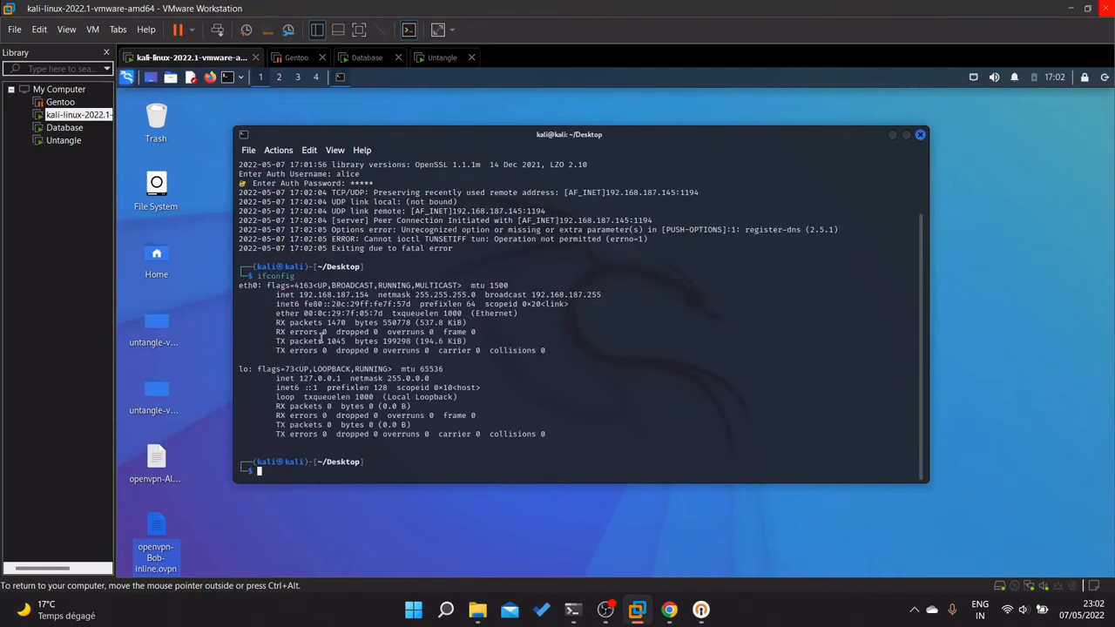
click(443, 58)
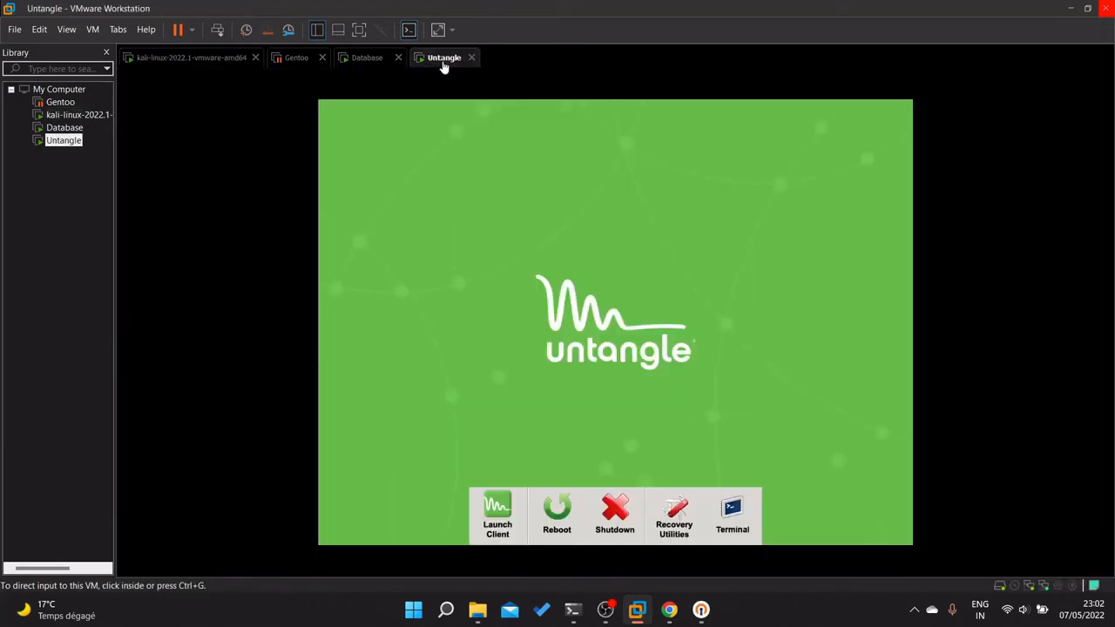
click(372, 59)
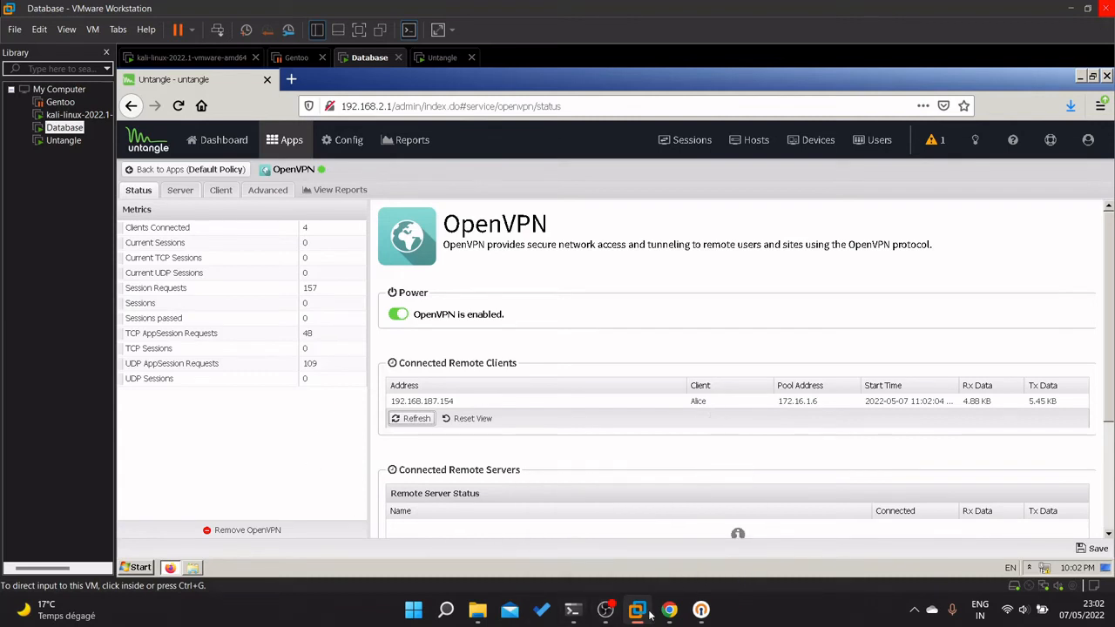
mouse_move(638, 611)
click(415, 524)
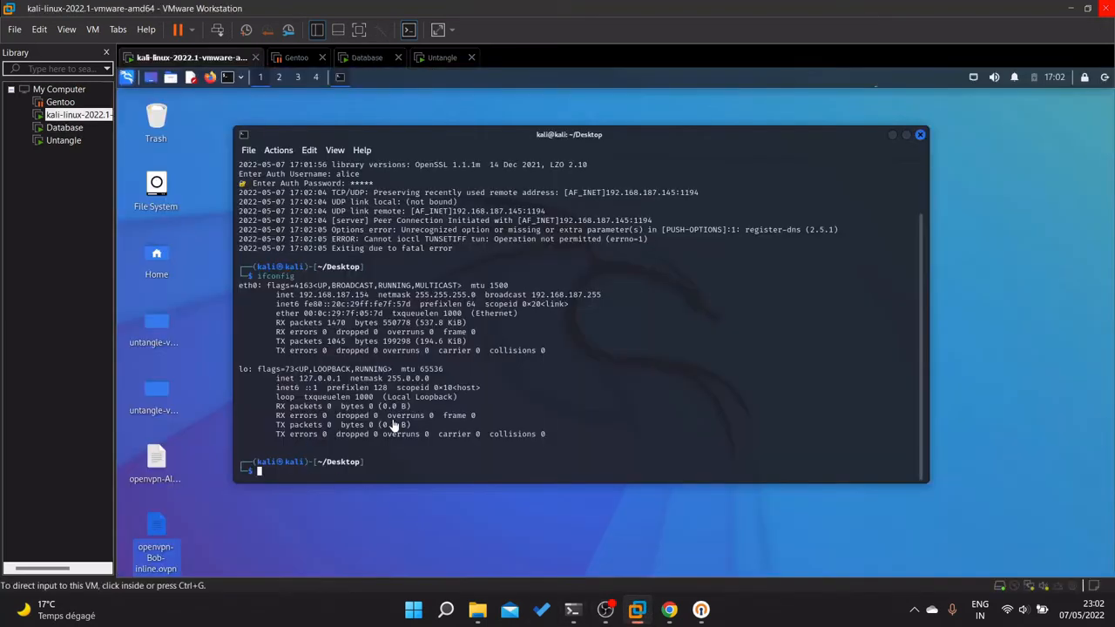
Rerun the previous openvpn command with openvpn-Bob-inline.ovpn instead of Alice's file.
click(309, 474)
key(Up)
key(Up)
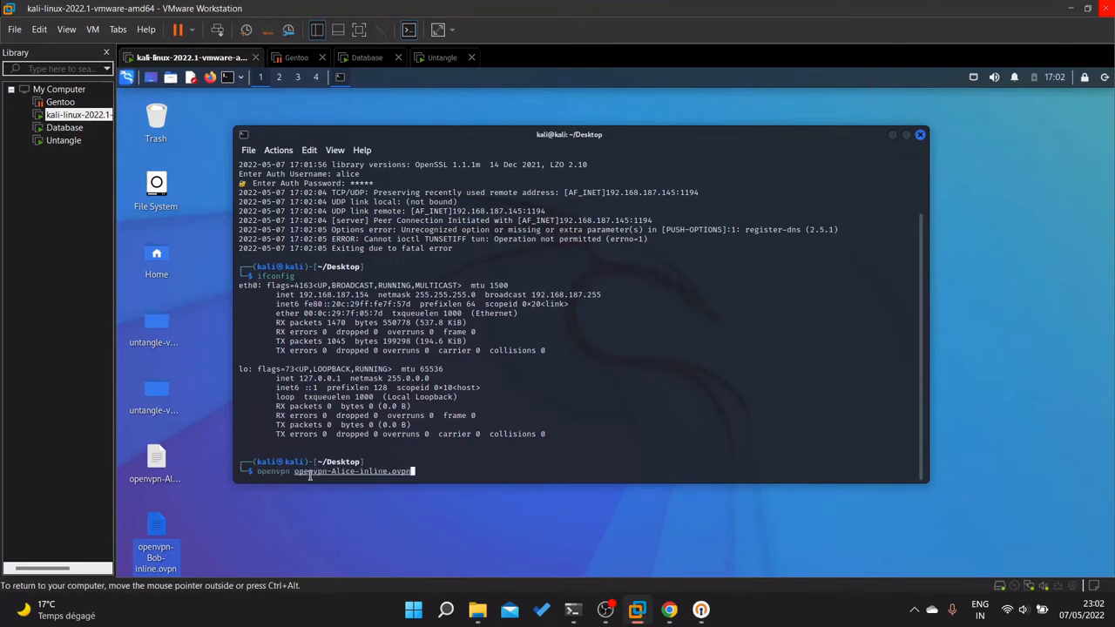
key(Left)
key(Left)
key(Left)
key(Left)
key(Left)
key(Left)
key(Left)
key(Left)
key(Left)
key(Left)
key(Left)
key(Left)
key(BackSpace)
key(BackSpace)
key(BackSpace)
key(BackSpace)
key(BackSpace)
text(Bo)
text(b)
key(Return)
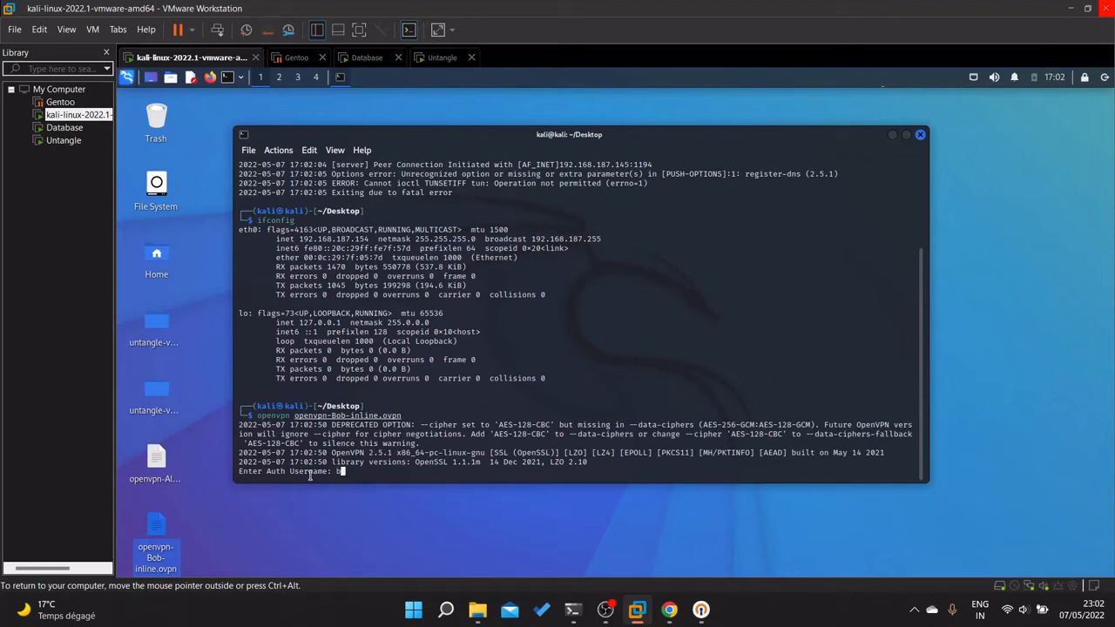
Authenticate as bob, then refresh Untangle's connected remote clients list.
key(Return)
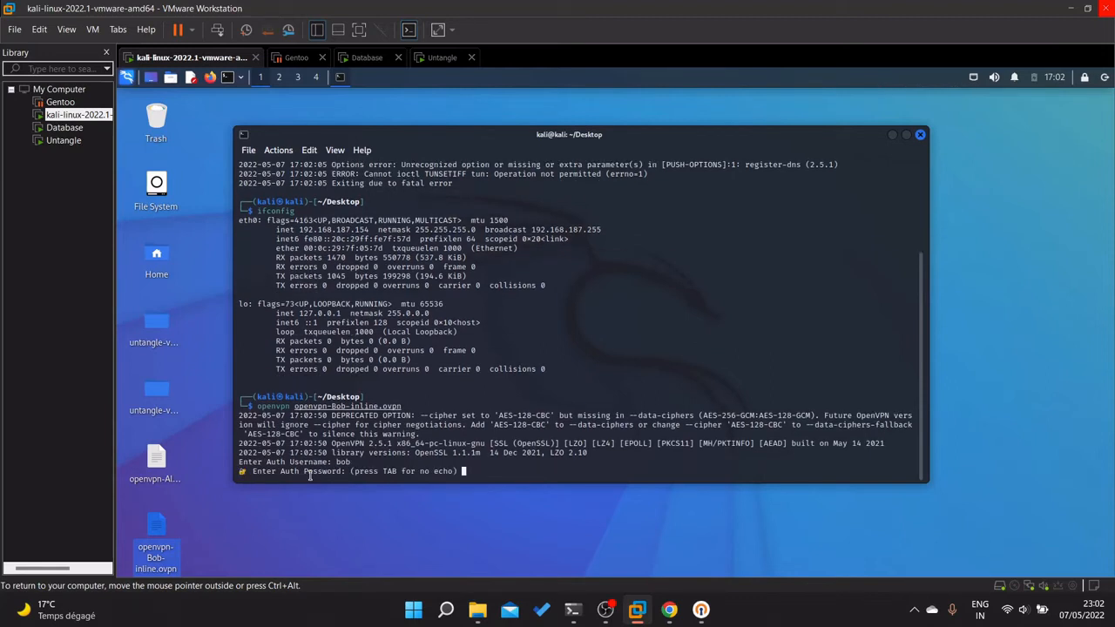
key(Return)
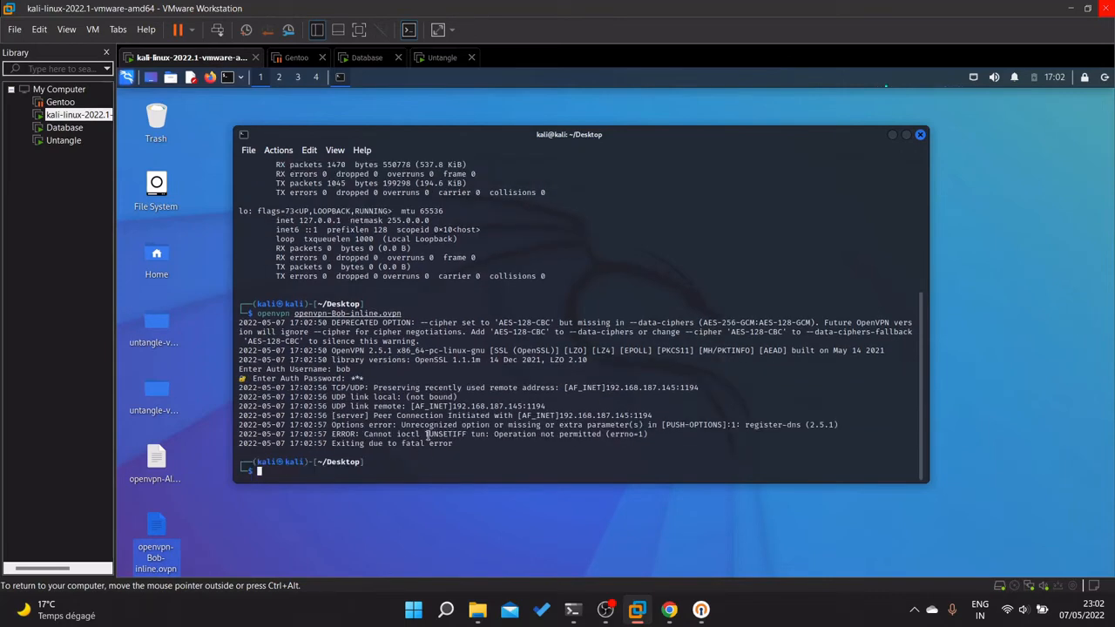
click(381, 57)
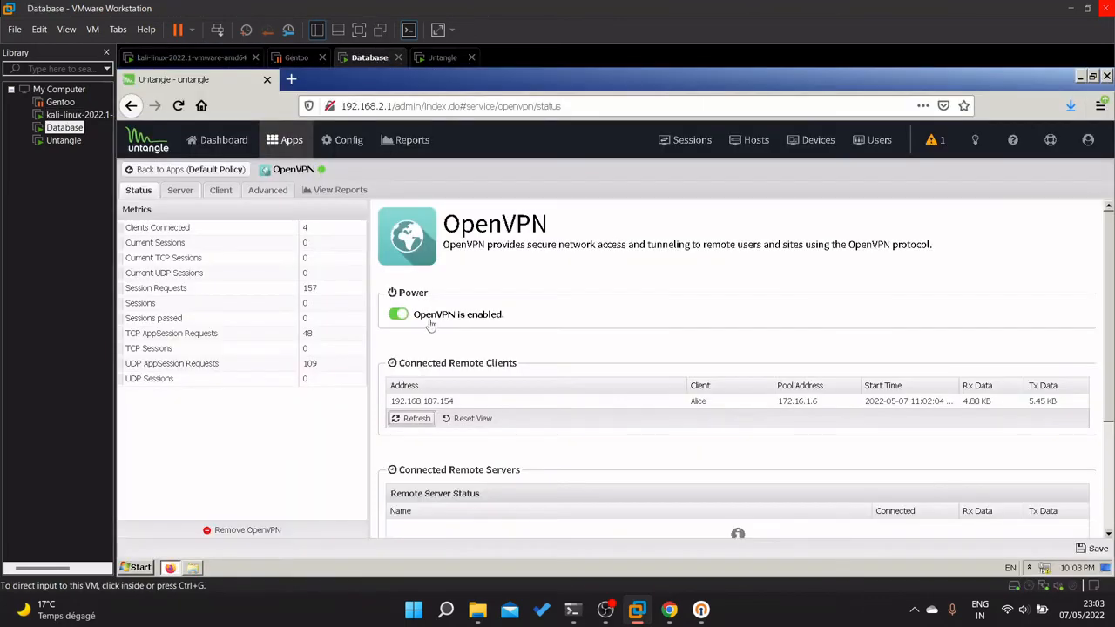
click(415, 423)
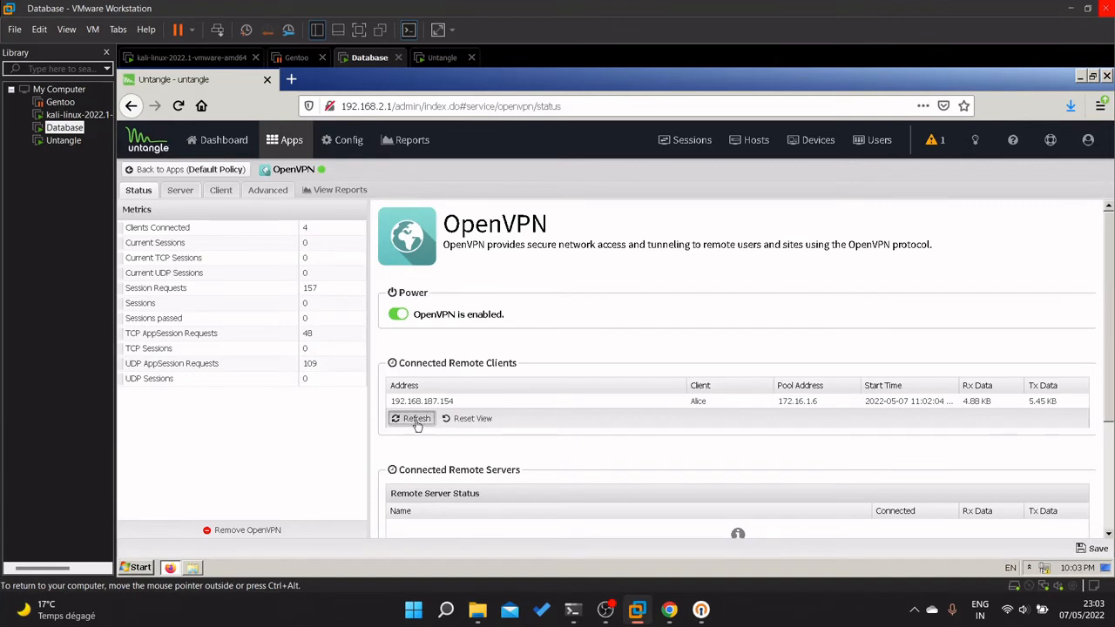
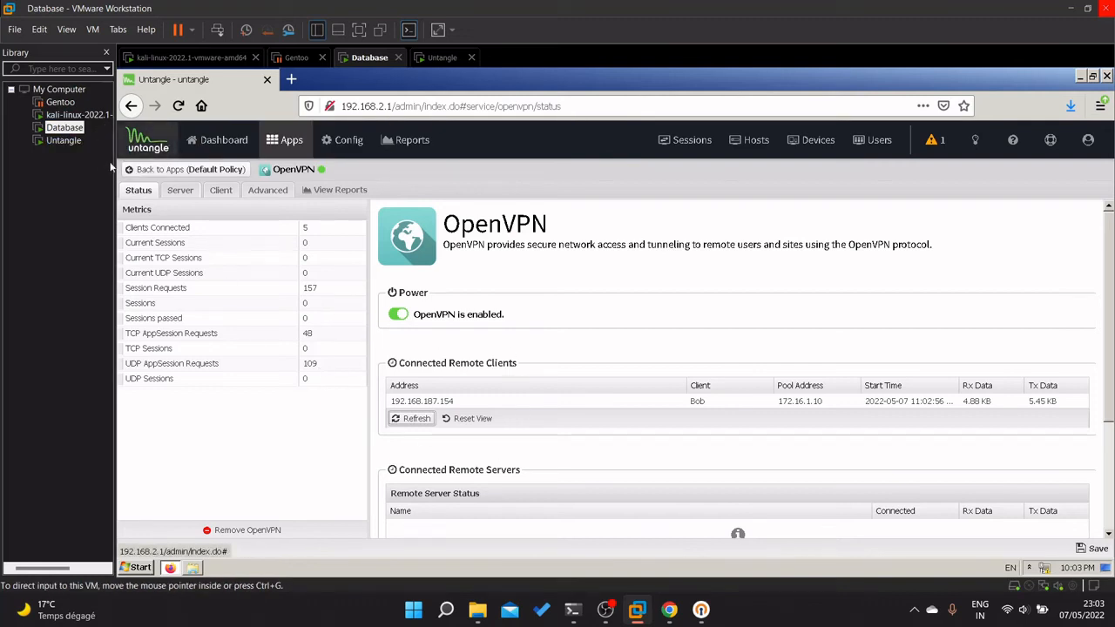
Refresh and reset Untangle's Connected Remote Clients grid, still showing only 192.168.187.154.
click(418, 419)
click(472, 419)
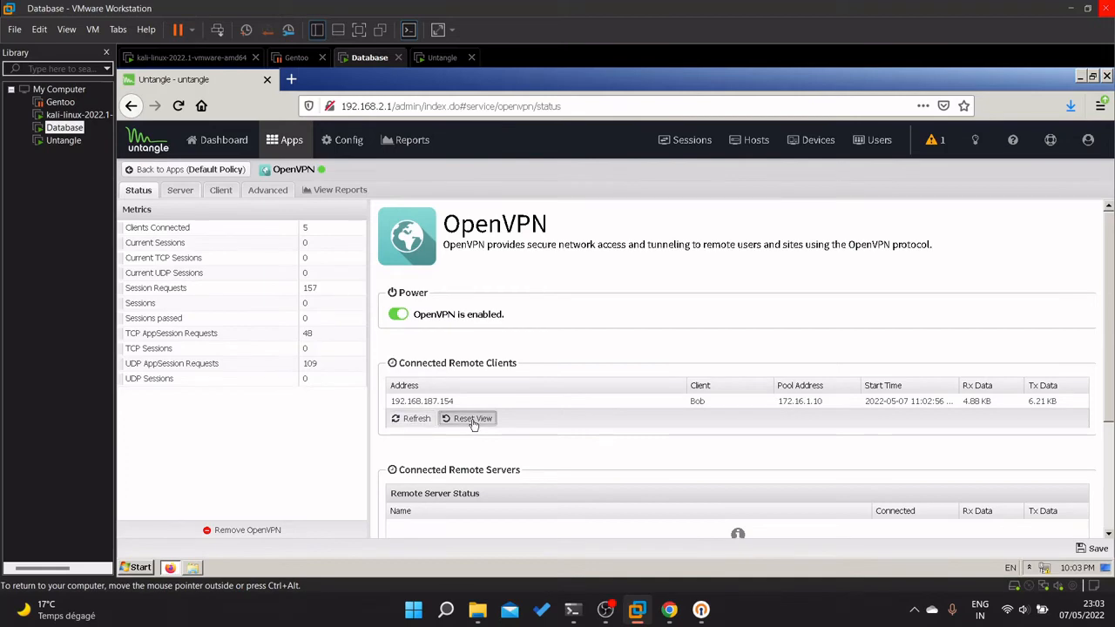
mouse_move(636, 612)
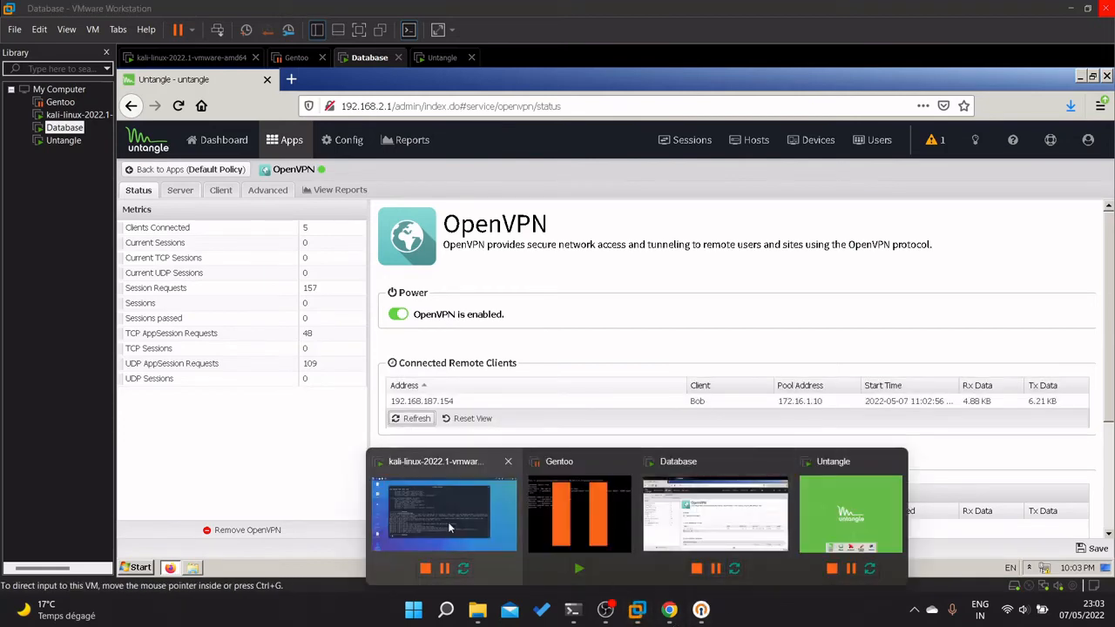
In Kali run 'openvpn killall' and 'kill openvpn', then refresh Untangle's remote clients list.
click(418, 492)
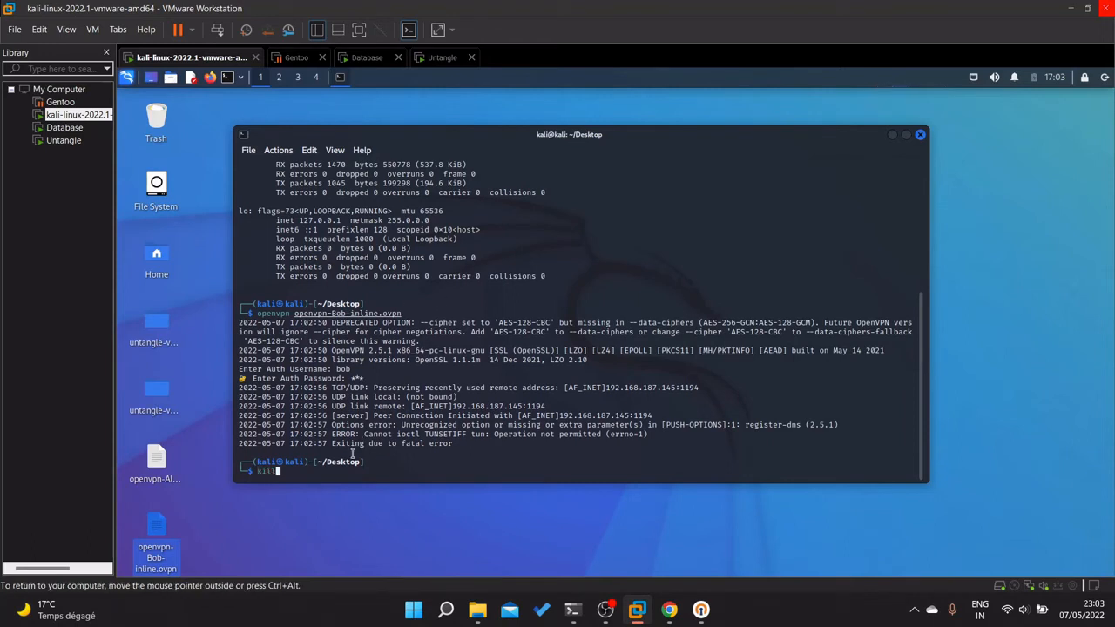
text(openvpn killall)
key(Return)
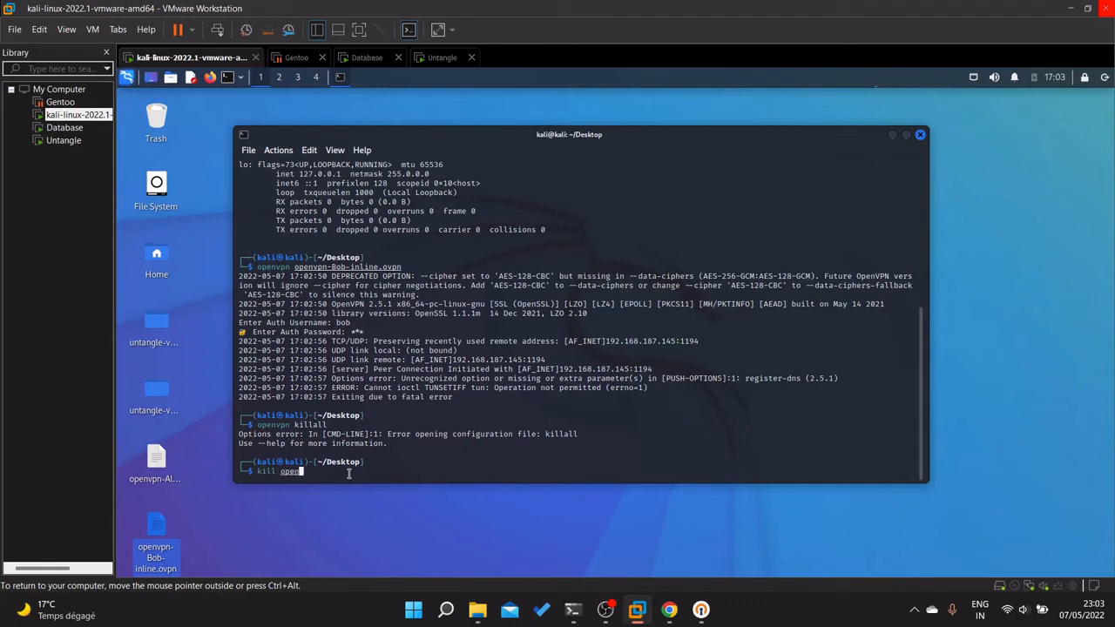
text(vpn)
key(Return)
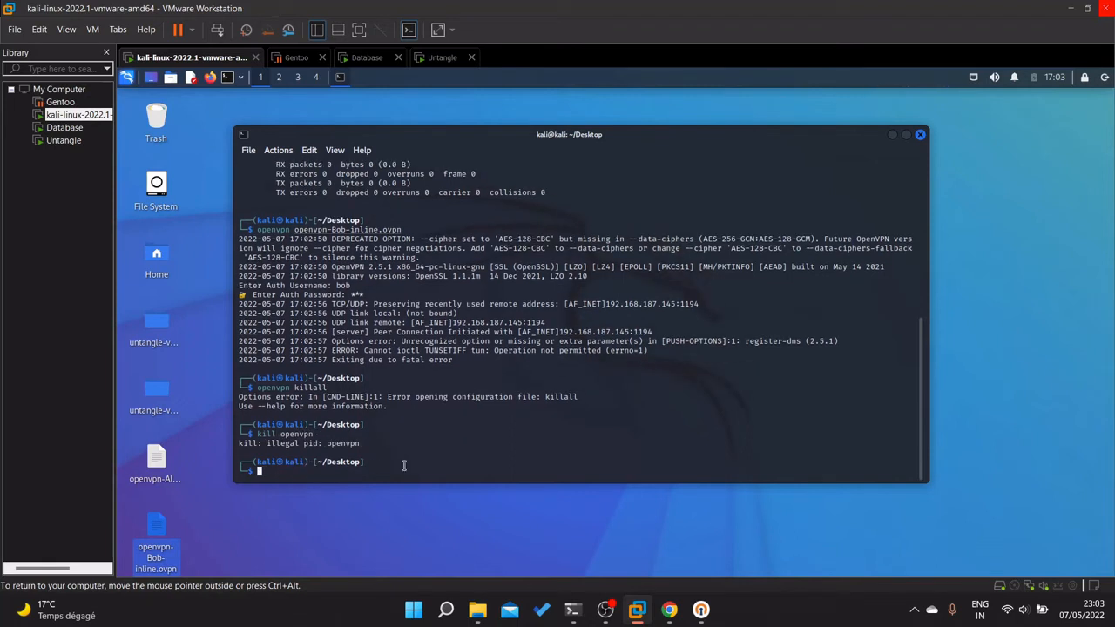
scroll(358, 372, up, 5)
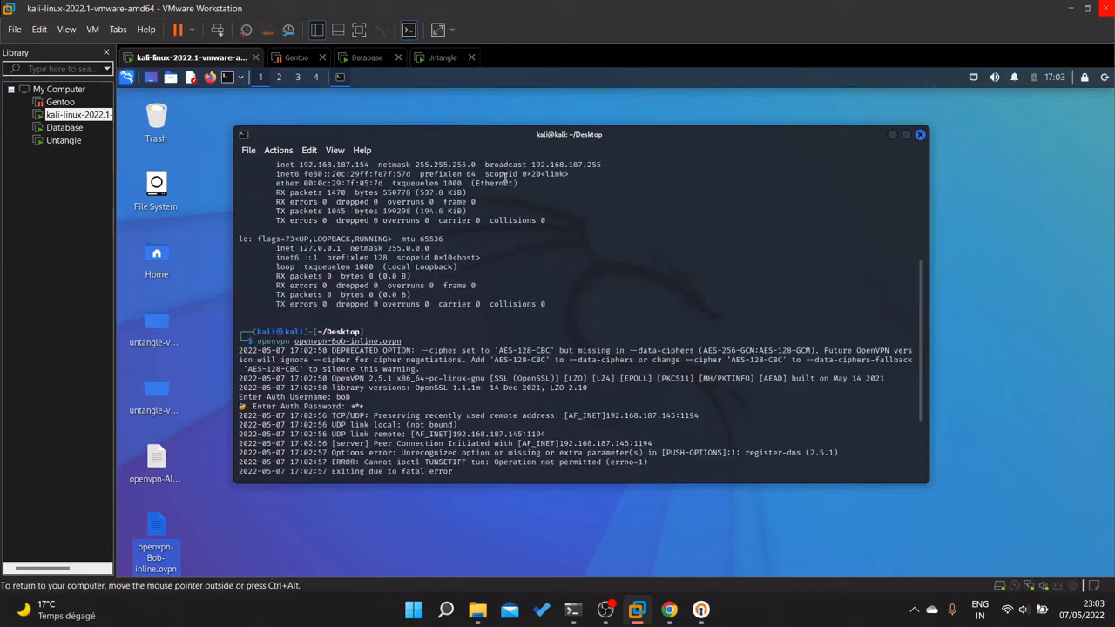
click(714, 514)
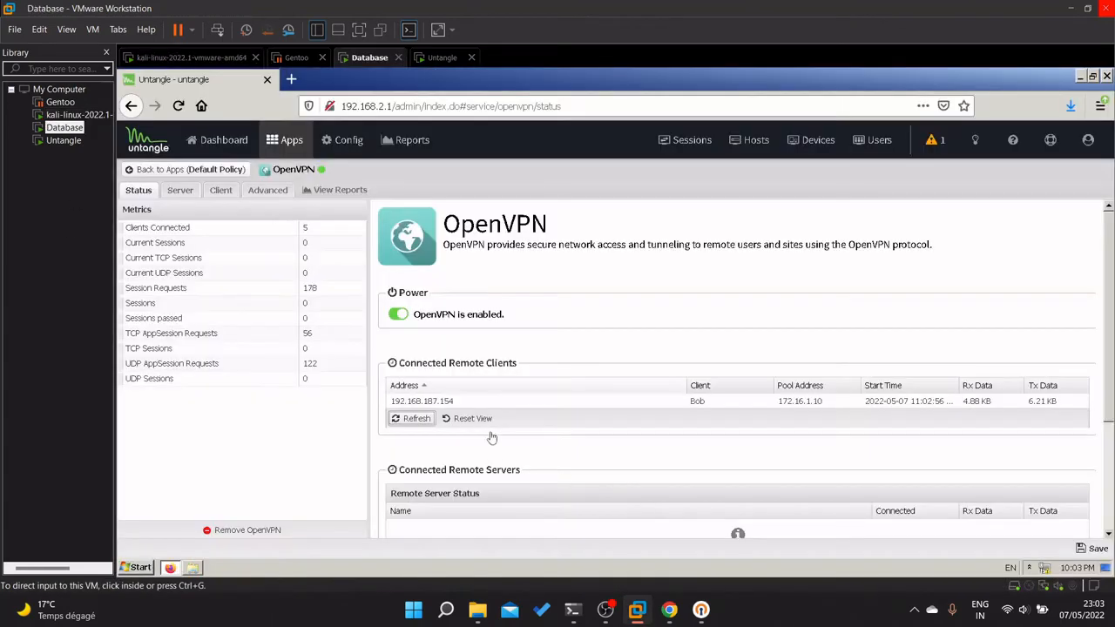
click(411, 452)
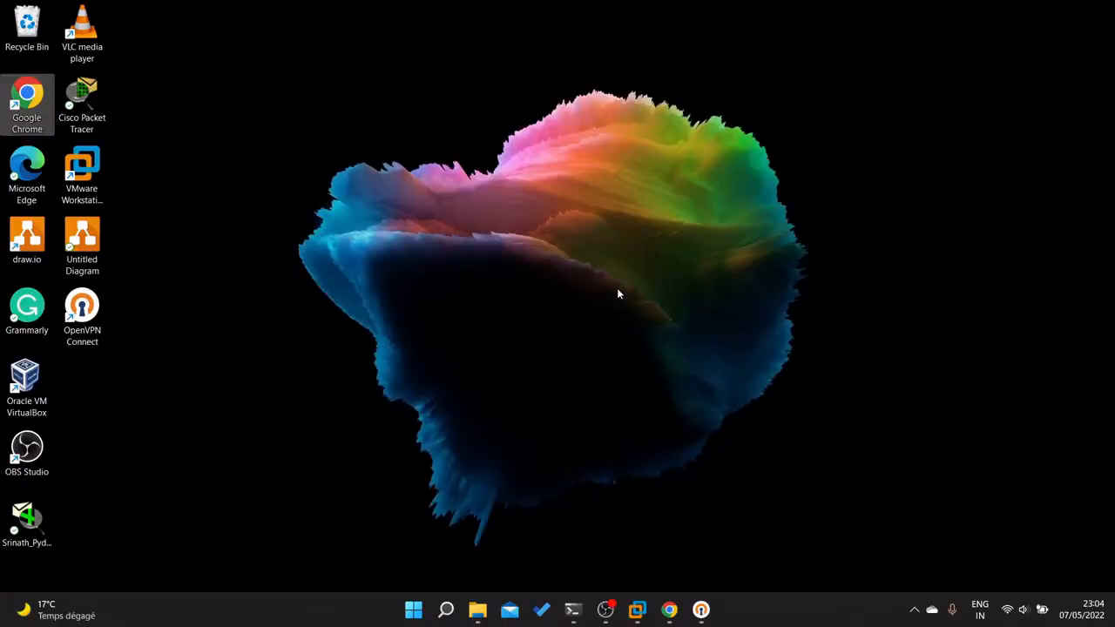
Launch OpenVPN Connect and import the openvpn-Alice-inline profile from the jbi-k2rxf folder.
click(99, 310)
double_click(99, 311)
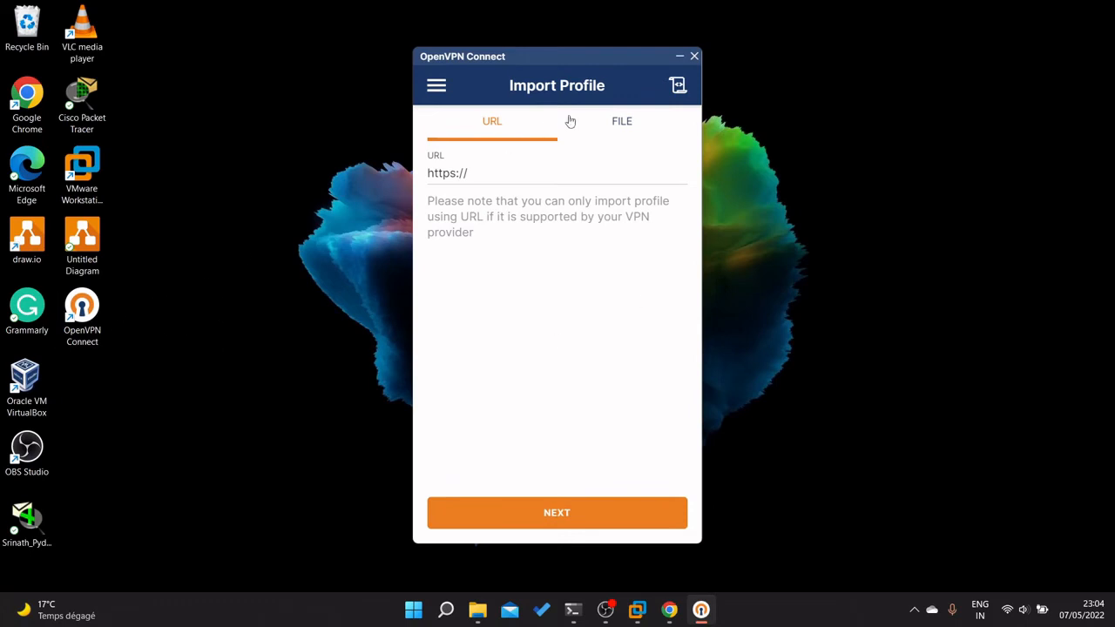
click(625, 133)
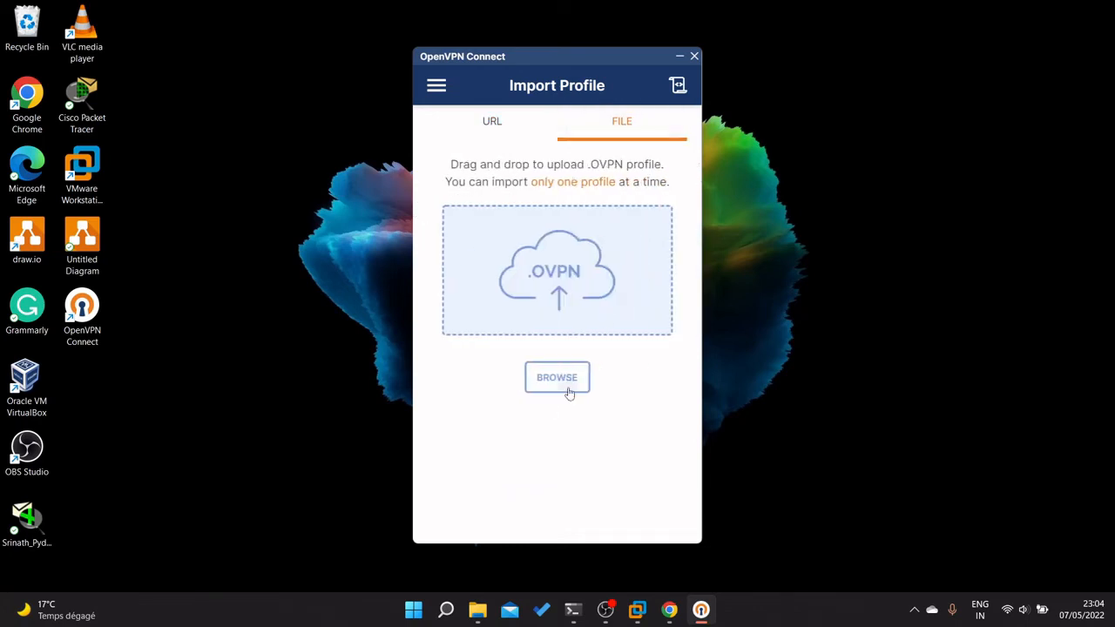
click(568, 387)
double_click(570, 179)
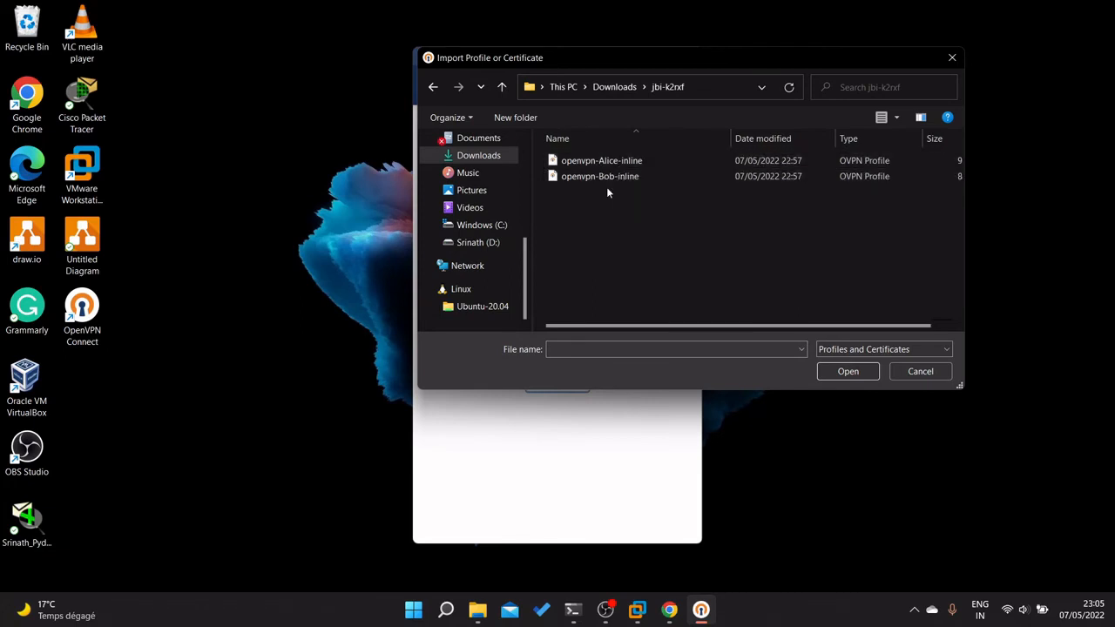
click(633, 162)
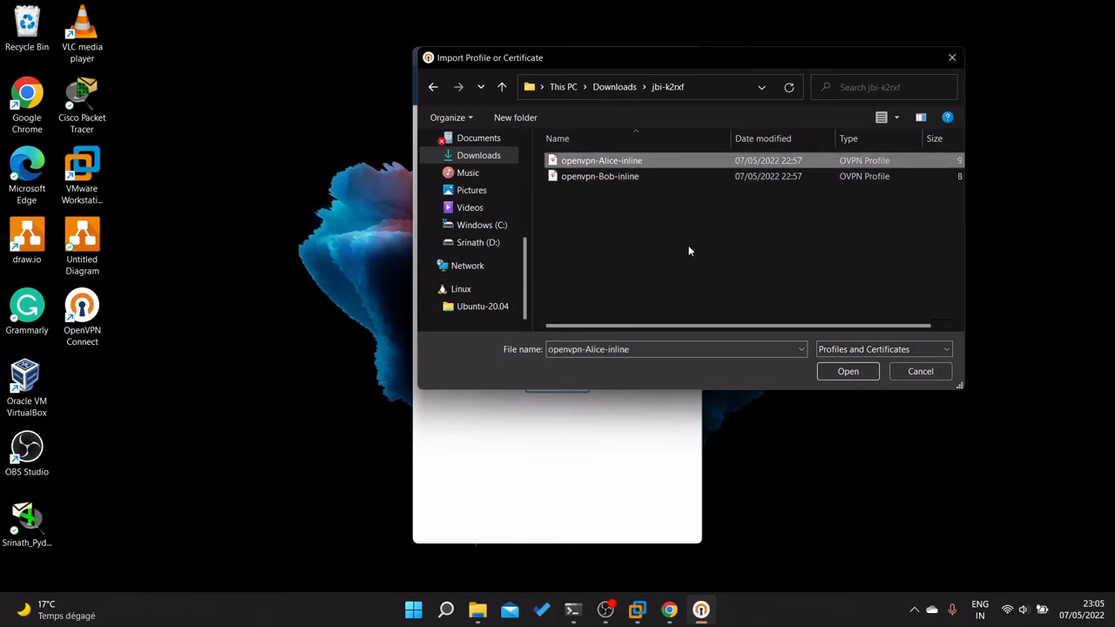
click(626, 179)
click(653, 163)
click(849, 371)
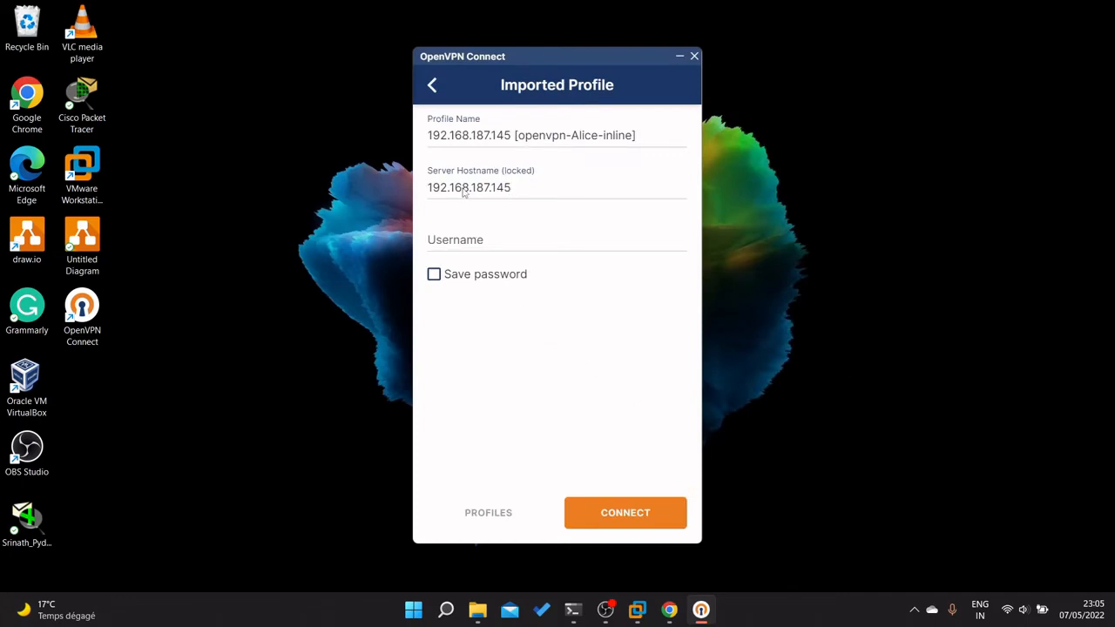
Enter the Alice profile's username and password and connect to 192.168.187.145.
click(471, 244)
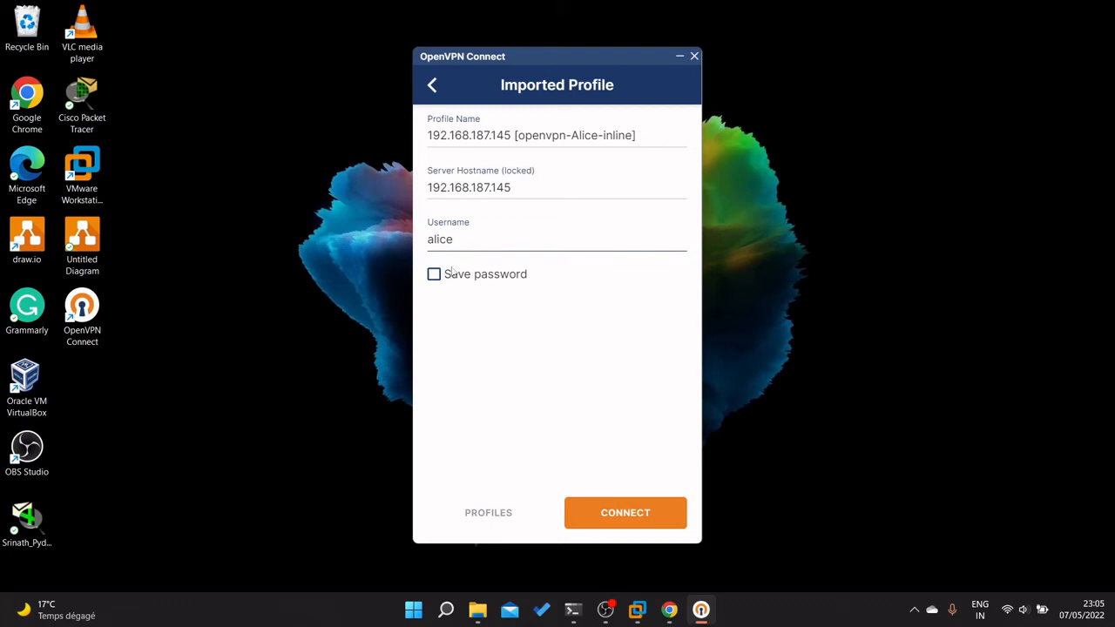
click(598, 523)
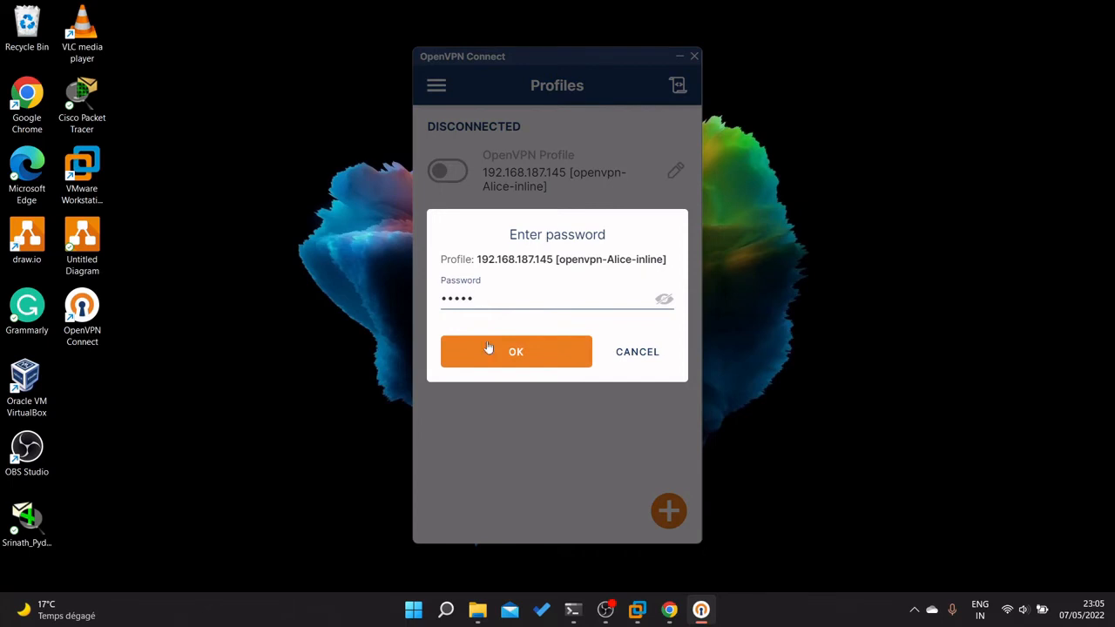
click(488, 349)
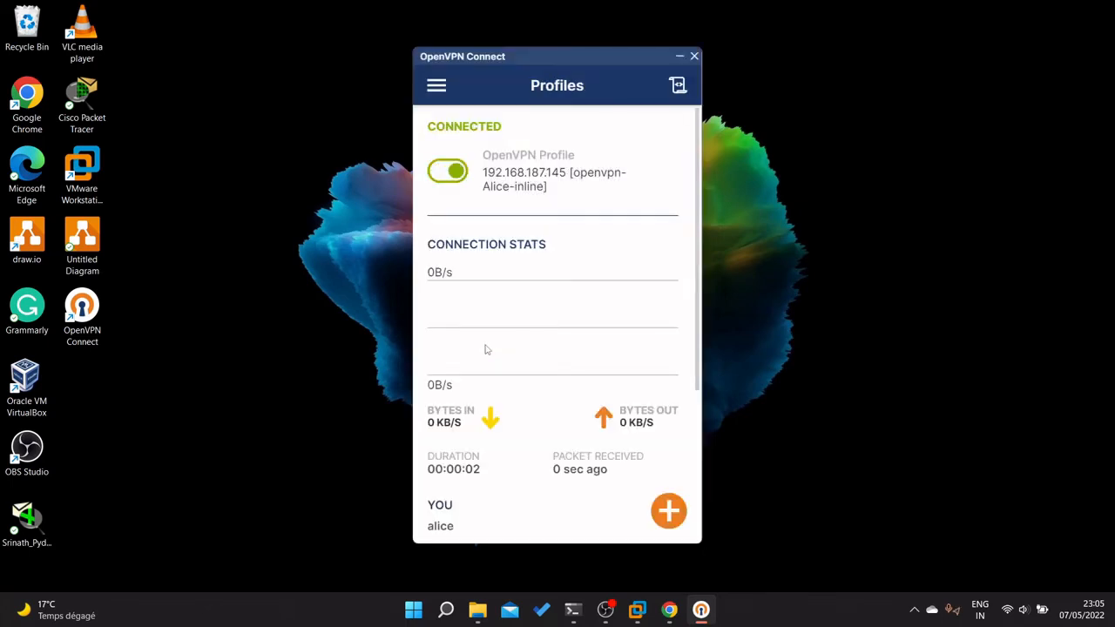
click(669, 510)
Import openvpn-Bob-inline with username bob, cancel the switch so Alice stays connected.
click(614, 120)
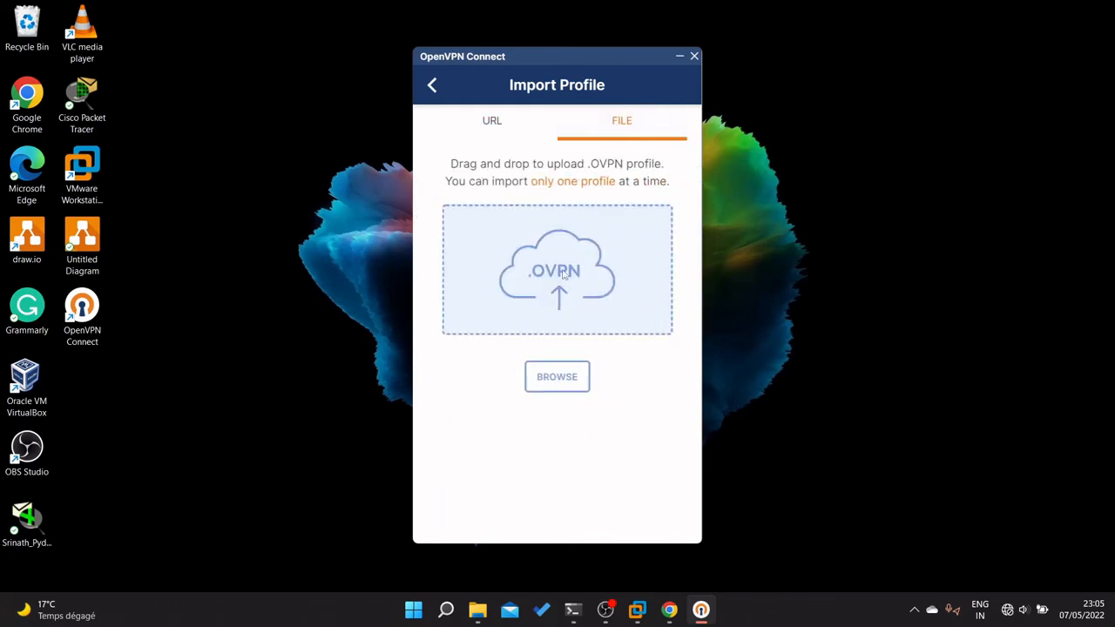
click(557, 376)
click(599, 177)
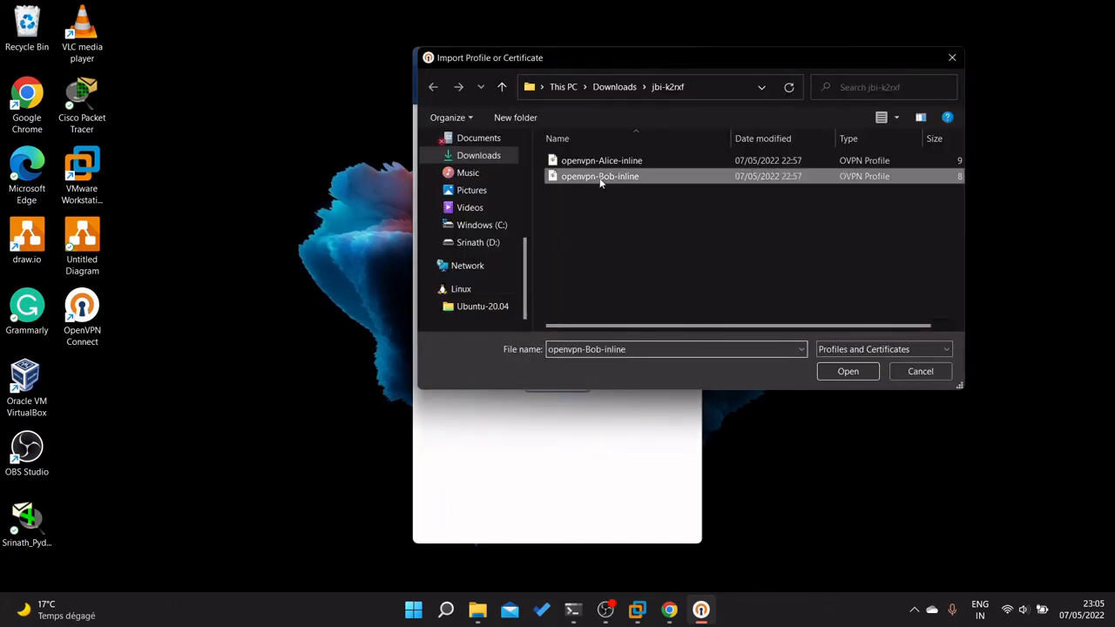
click(854, 371)
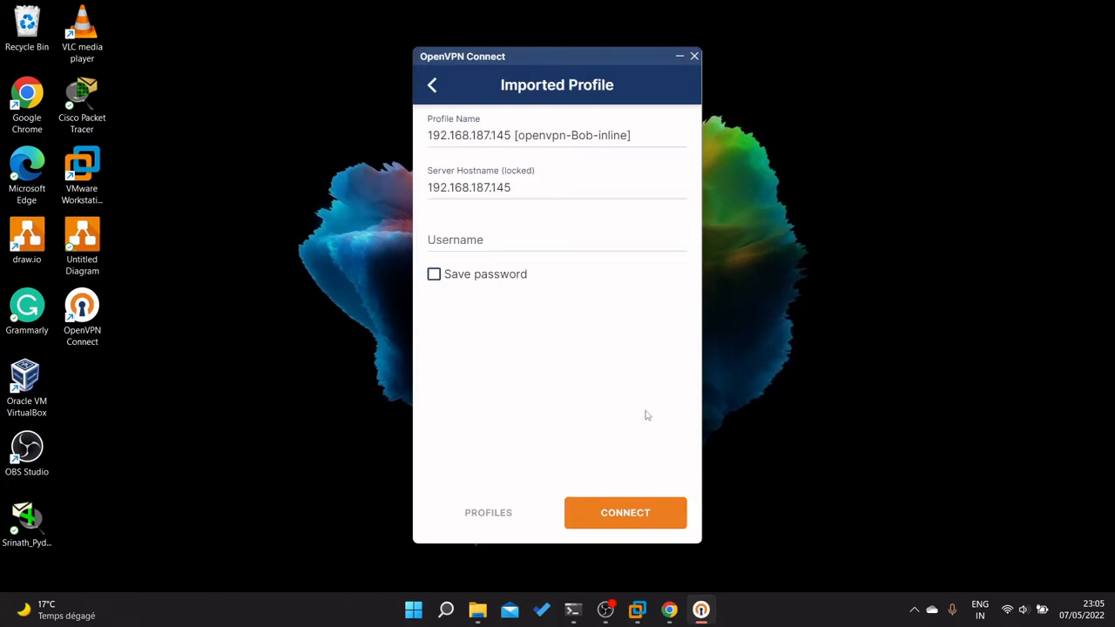
click(494, 244)
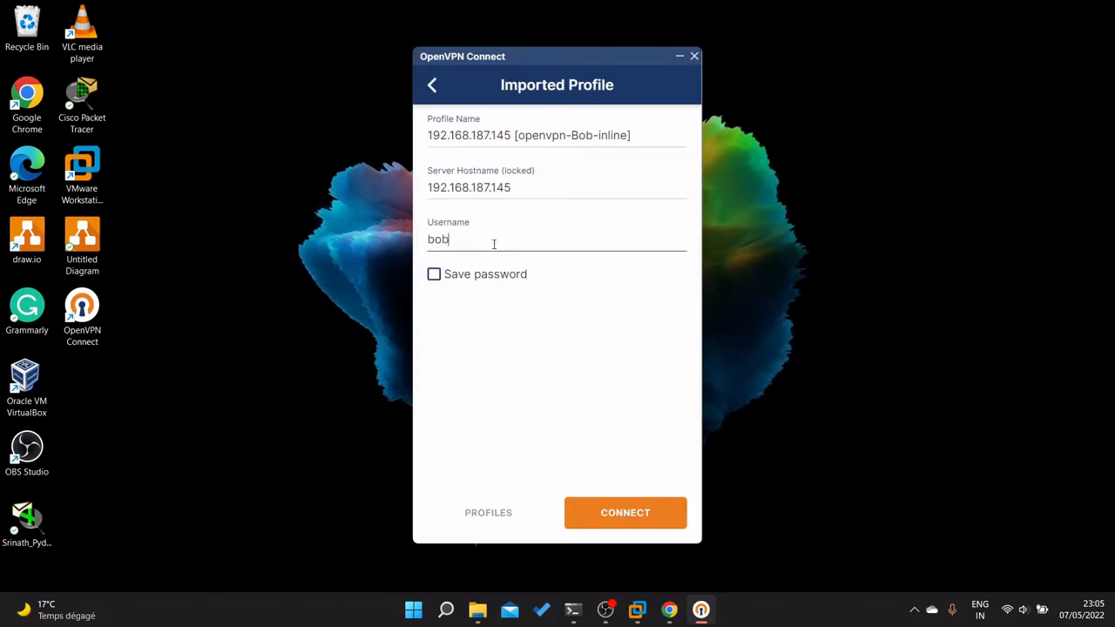
text(bob)
click(609, 516)
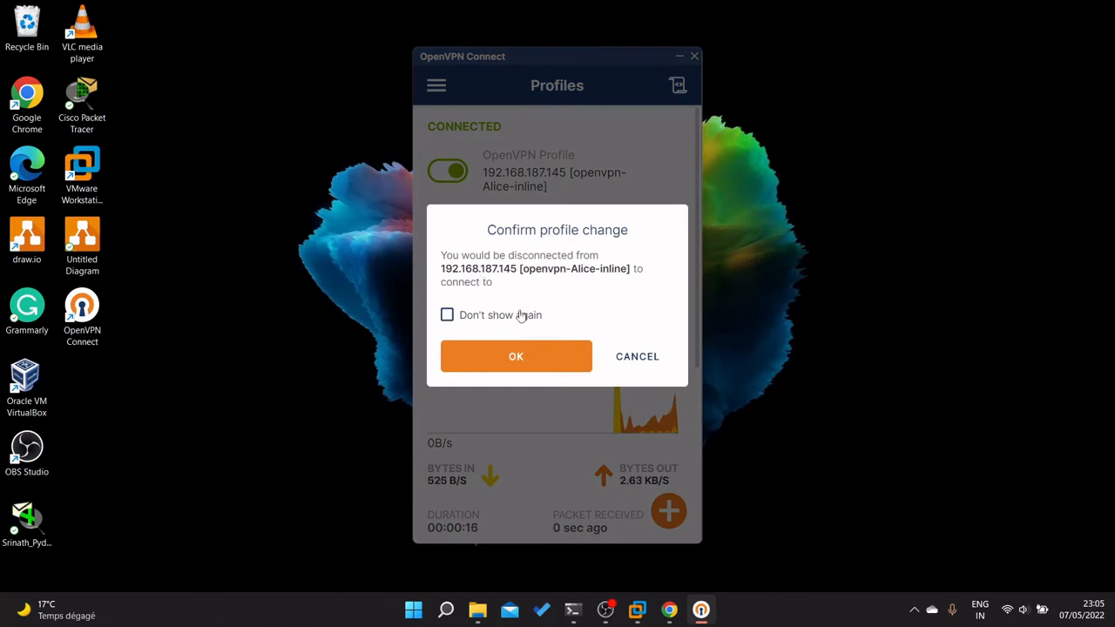
click(635, 357)
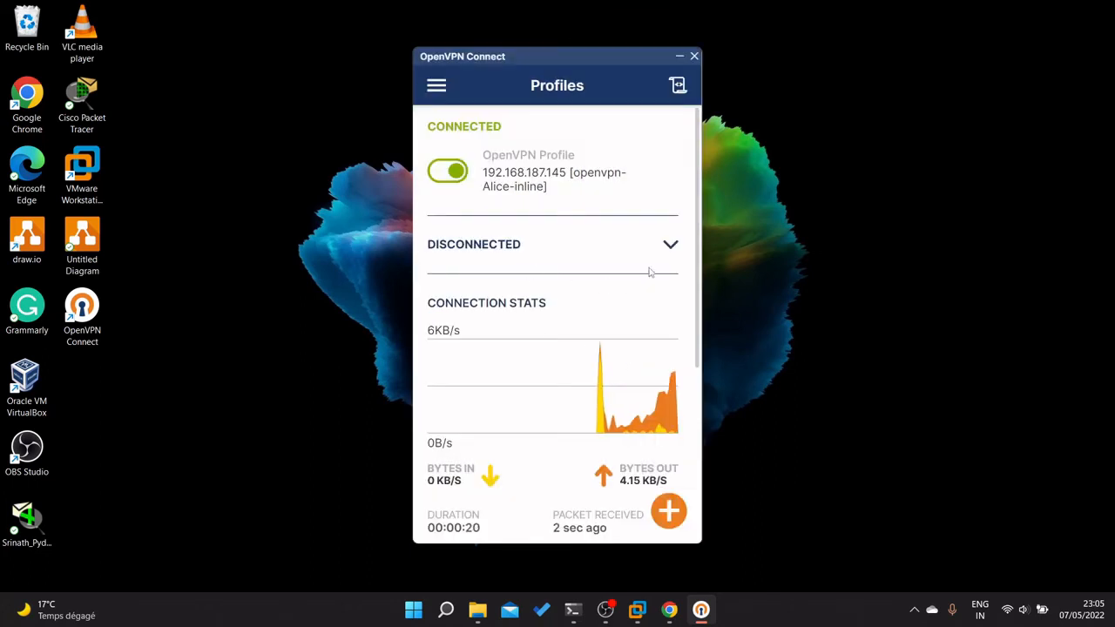
click(669, 244)
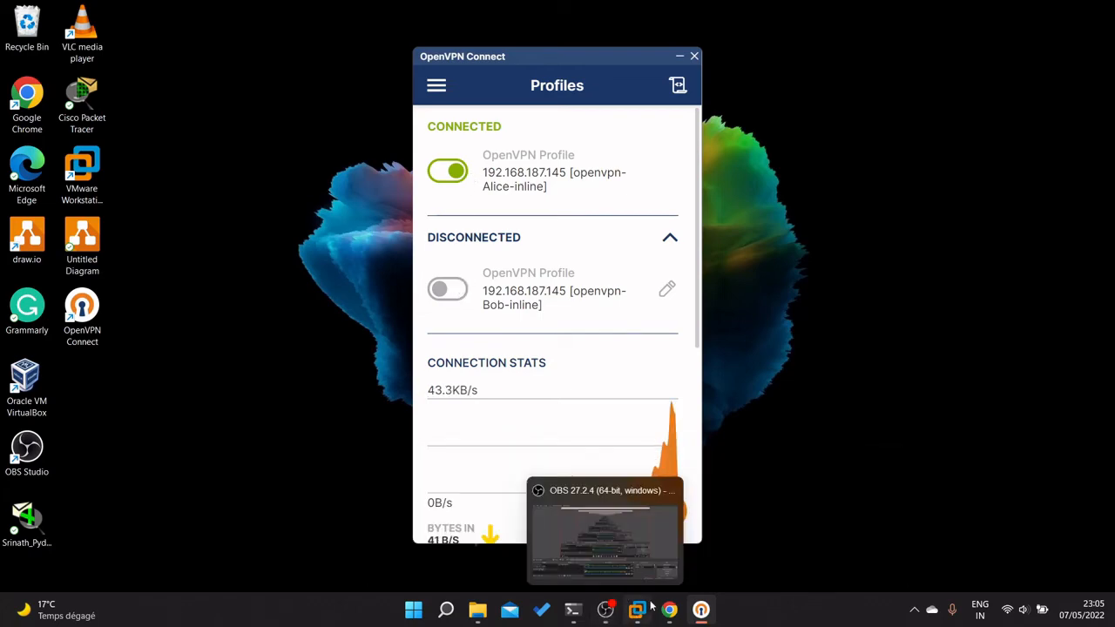
Refresh Untangle's clients list and select Alice's pool address 172.16.1.6 from 192.168.187.1.
mouse_move(650, 603)
click(714, 536)
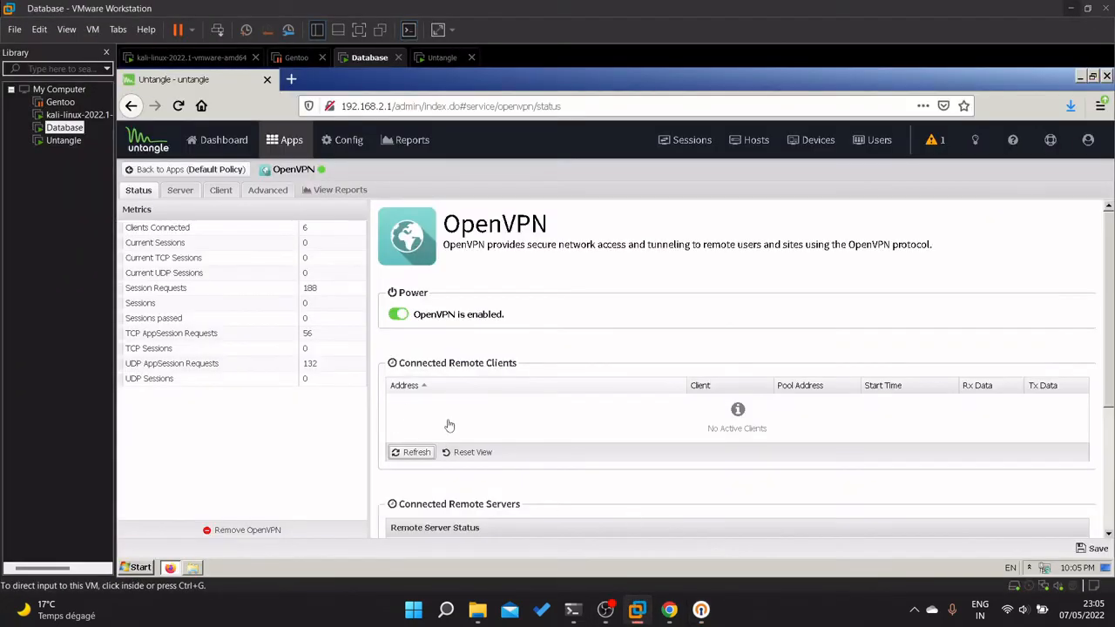
click(418, 452)
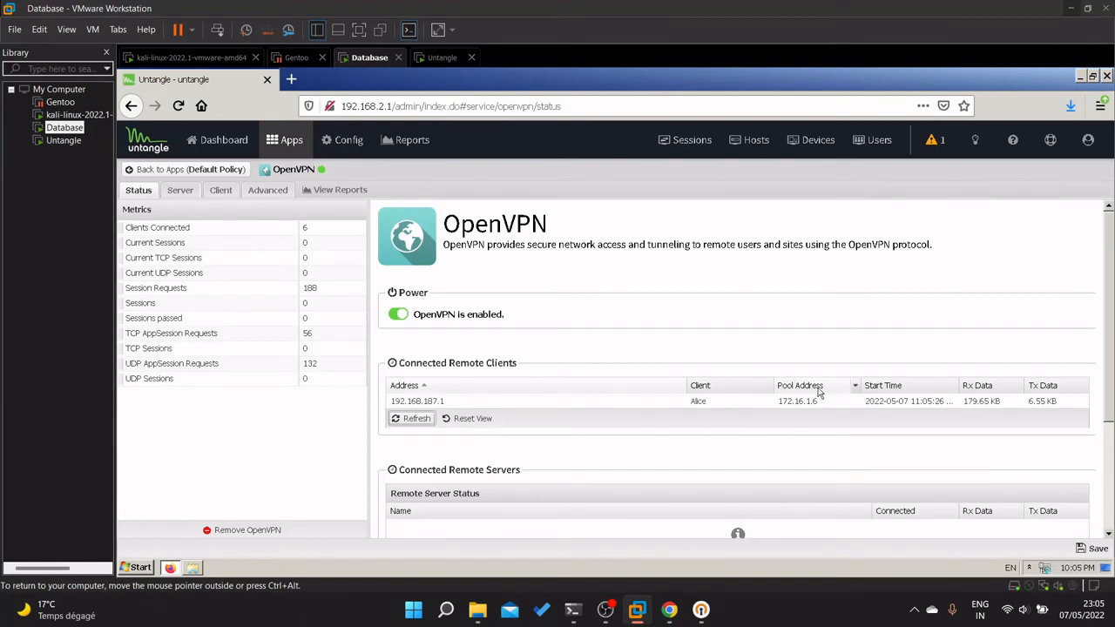
click(774, 402)
mouse_move(613, 615)
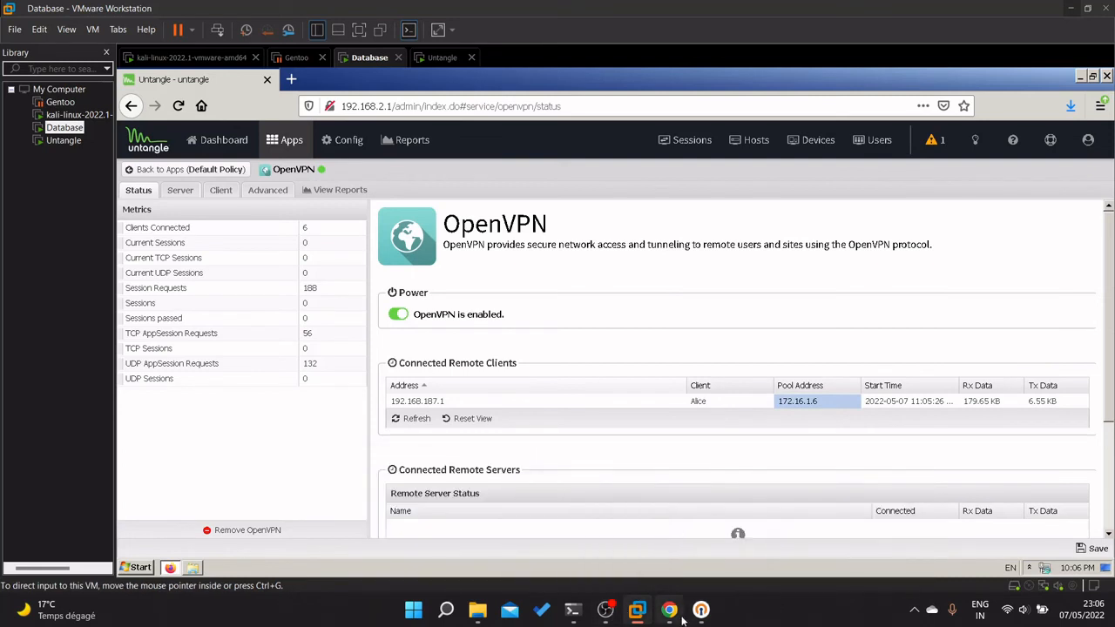
mouse_move(682, 620)
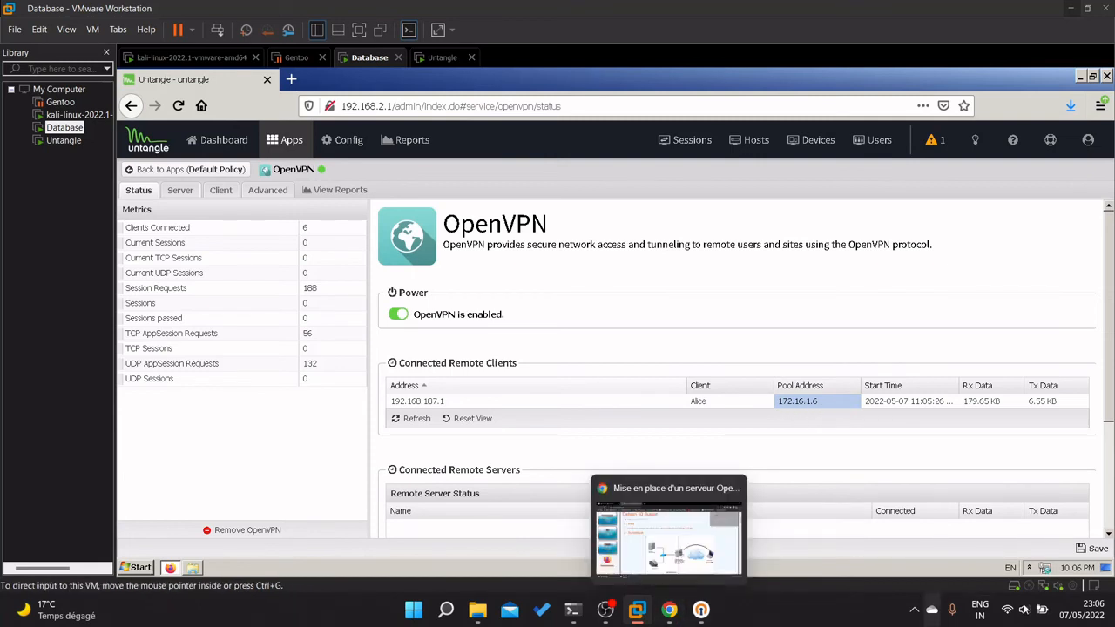
In the terminal, clear the screen and rerun ipconfig to list adapter addresses.
click(572, 610)
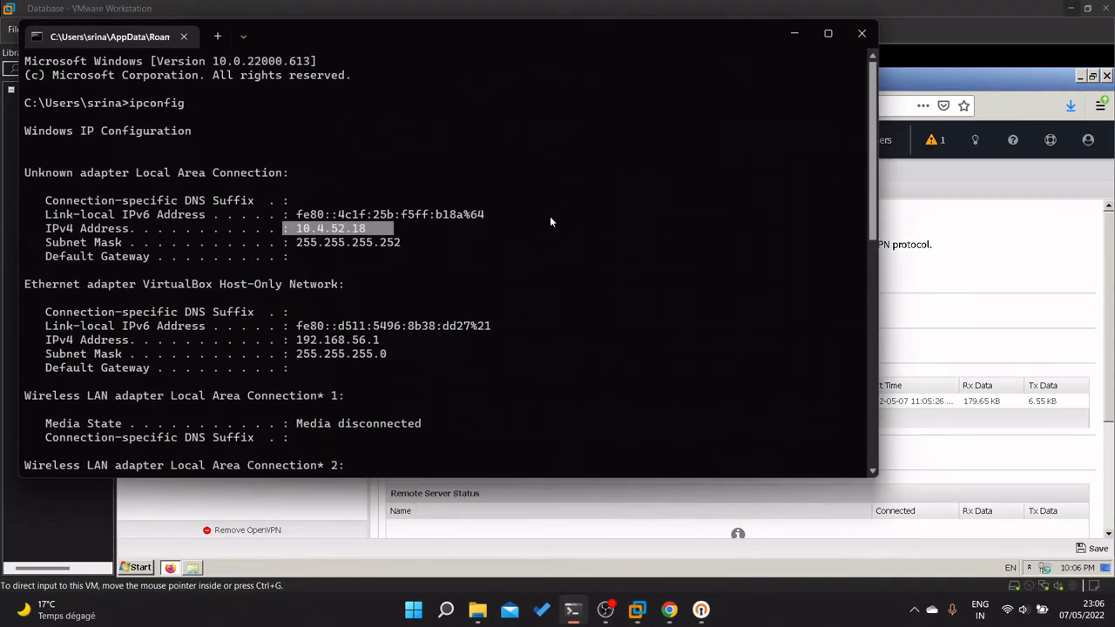
scroll(417, 346, down, 12)
text(clear)
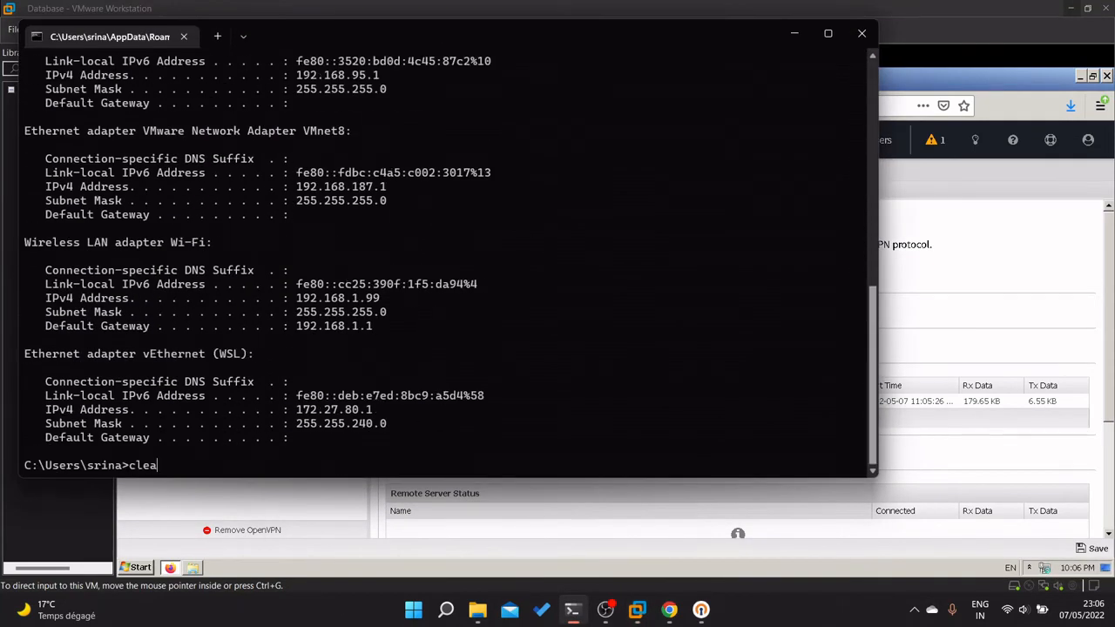
key(Return)
text(ipcon)
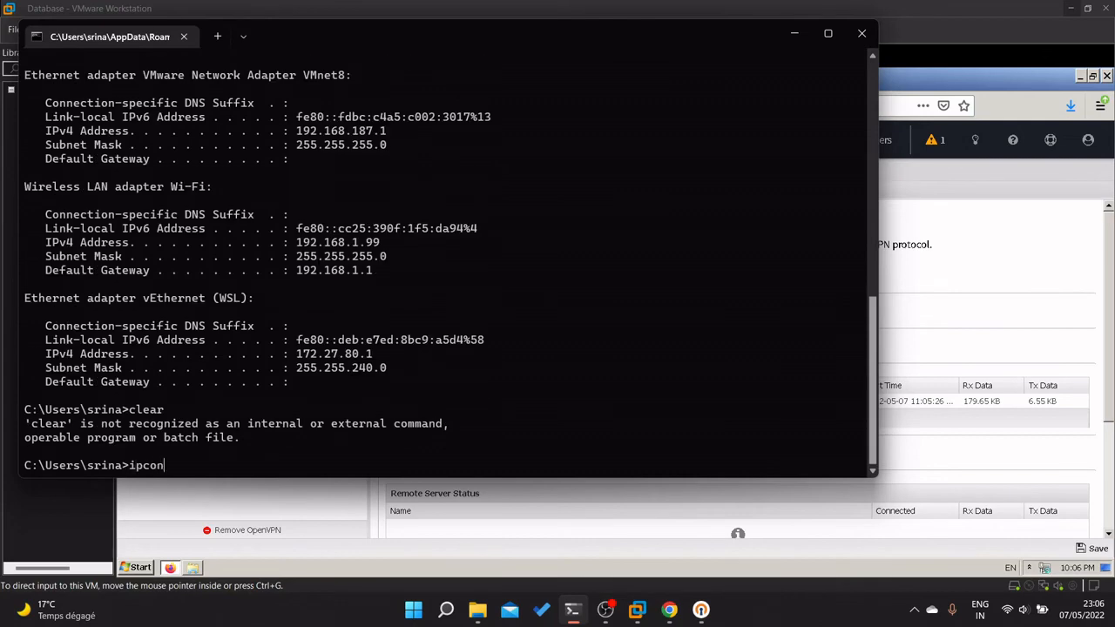
text(fig)
key(Return)
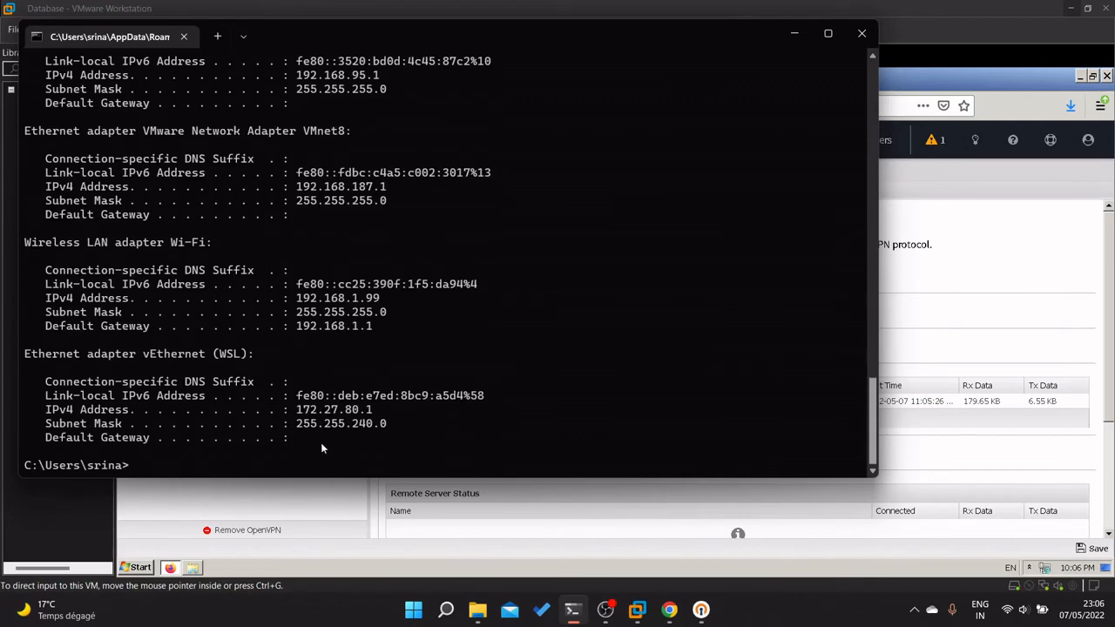
Highlight the VPN adapter's IPv4 address 172.16.1.6, then minimise the terminal.
scroll(320, 448, up, 7)
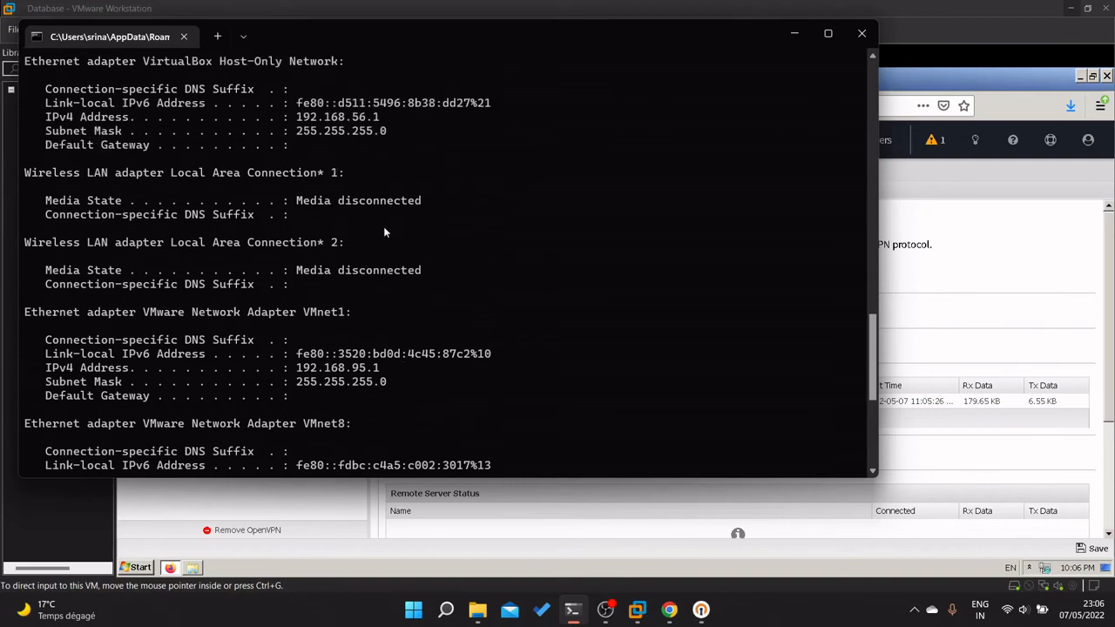
scroll(384, 232, up, 4)
drag(290, 174, 318, 174)
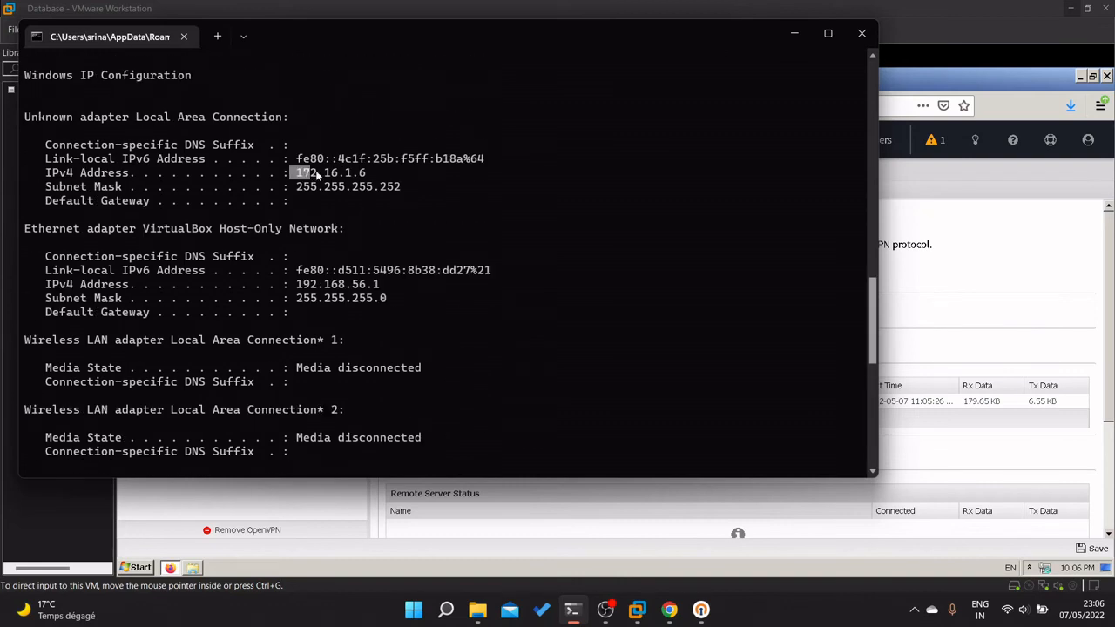
drag(30, 121, 209, 157)
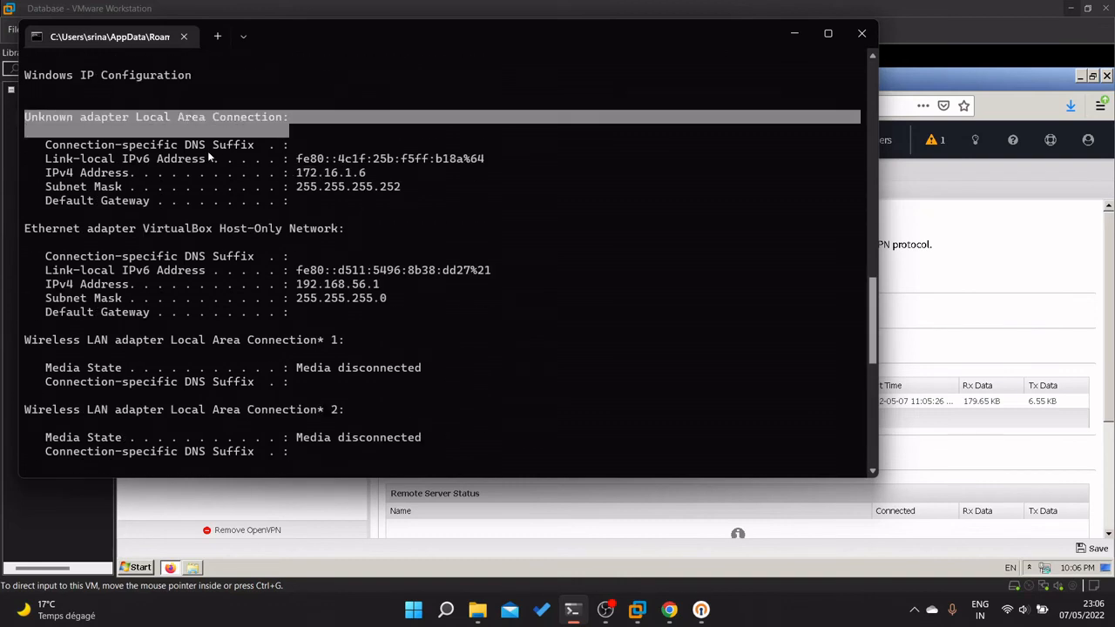
click(201, 162)
drag(380, 173, 296, 178)
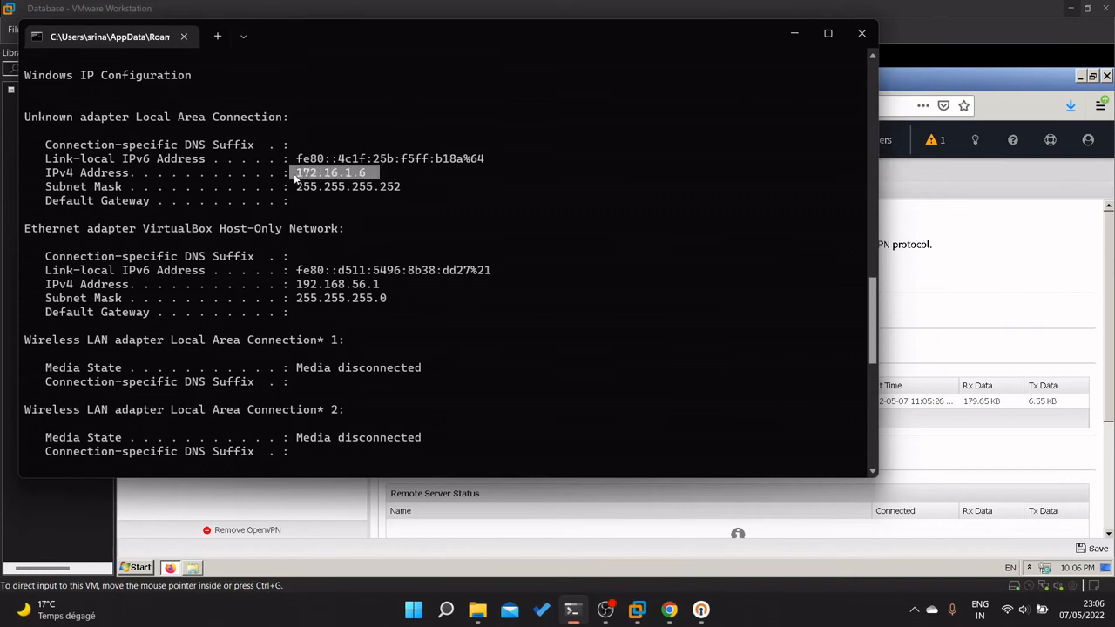
click(461, 314)
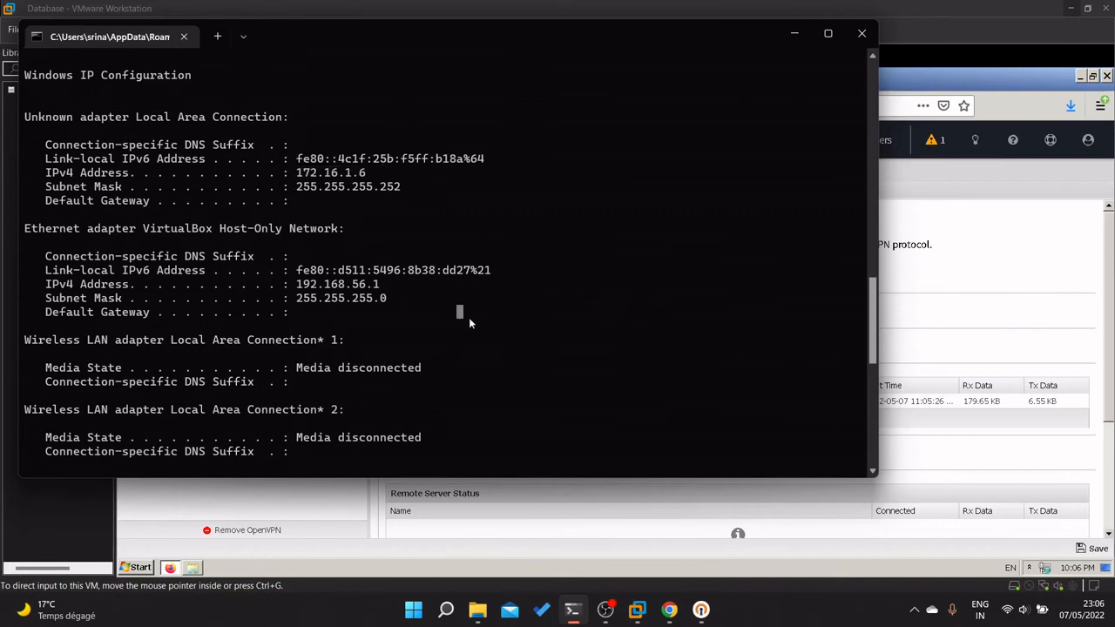
drag(388, 175, 294, 178)
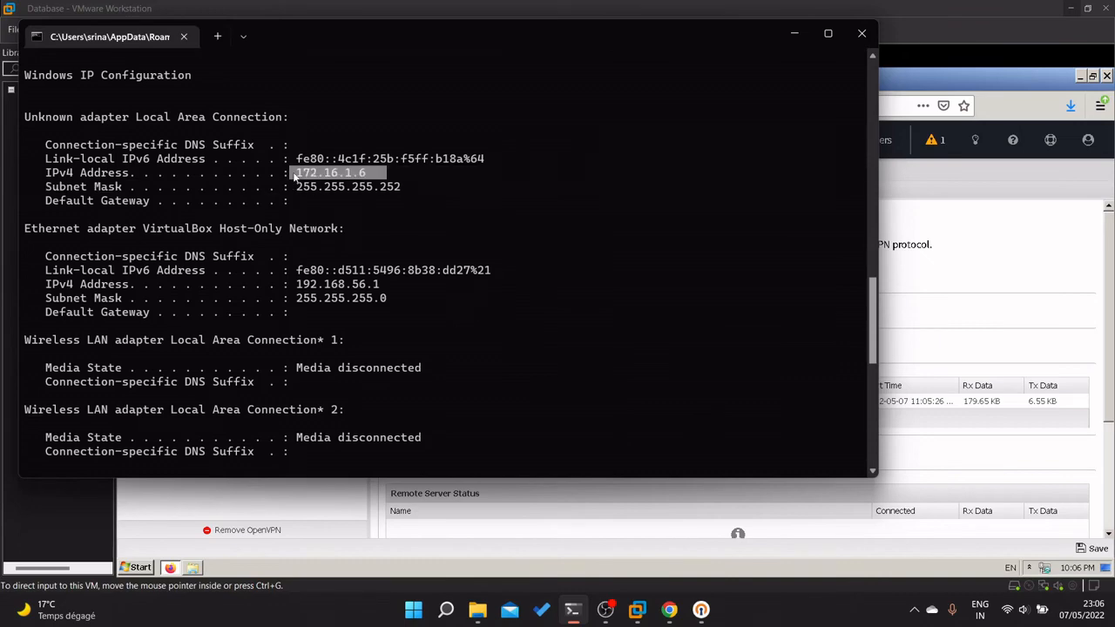
click(633, 218)
click(793, 33)
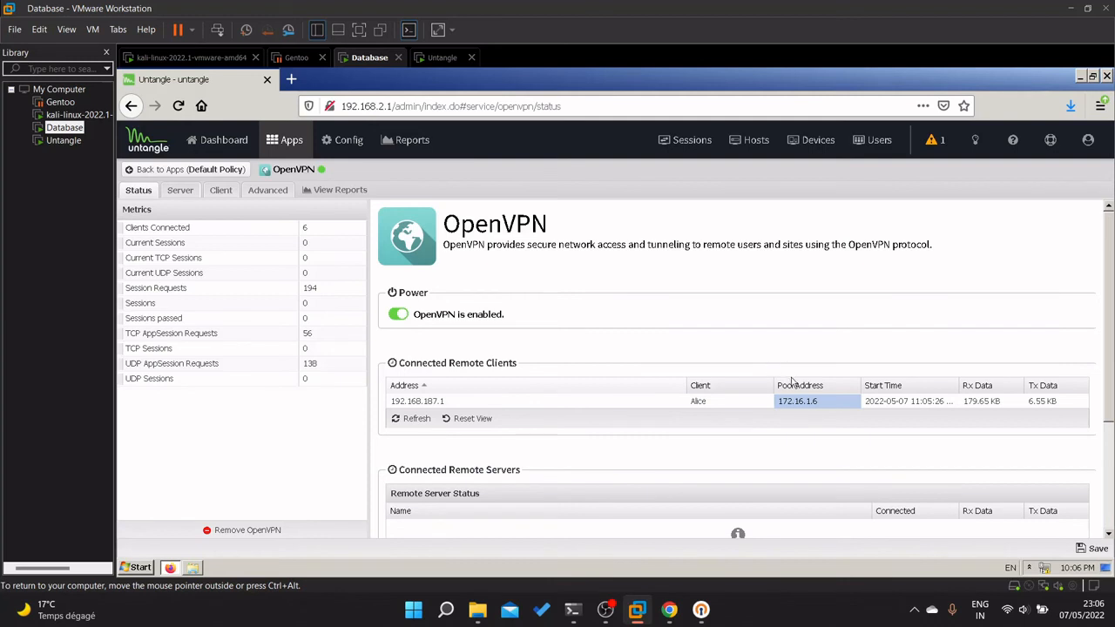
click(415, 419)
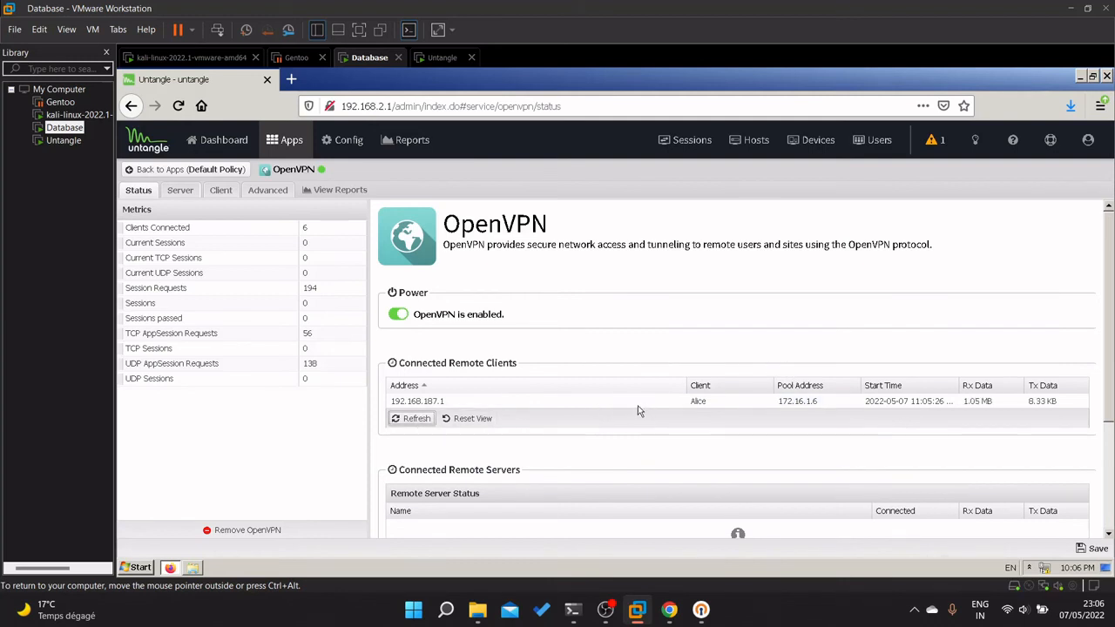
click(700, 610)
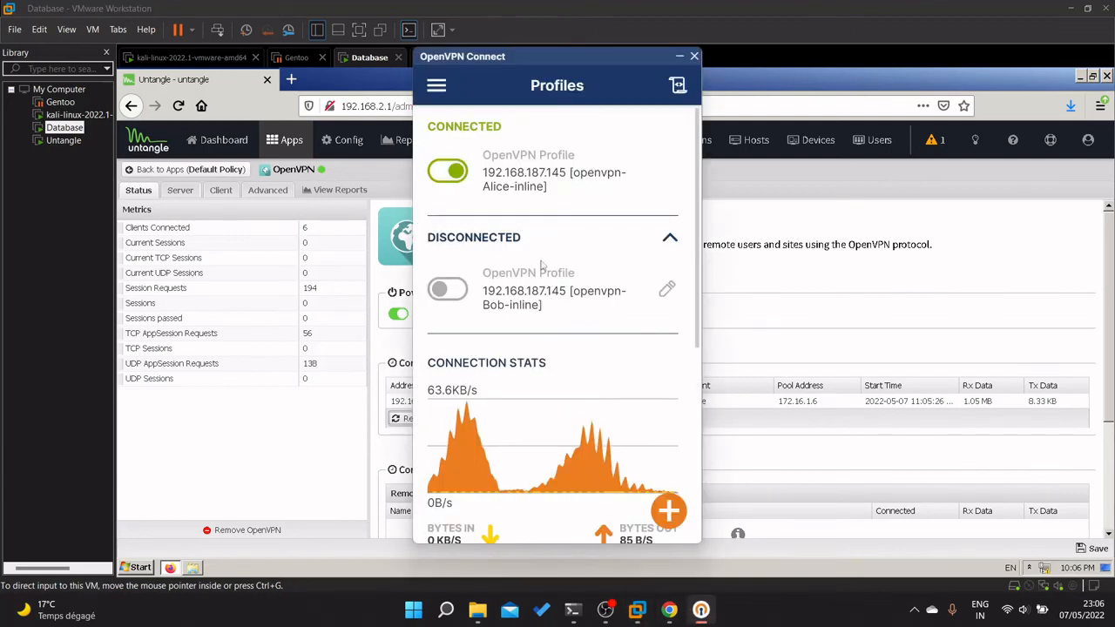
scroll(540, 266, down, 3)
scroll(560, 216, up, 3)
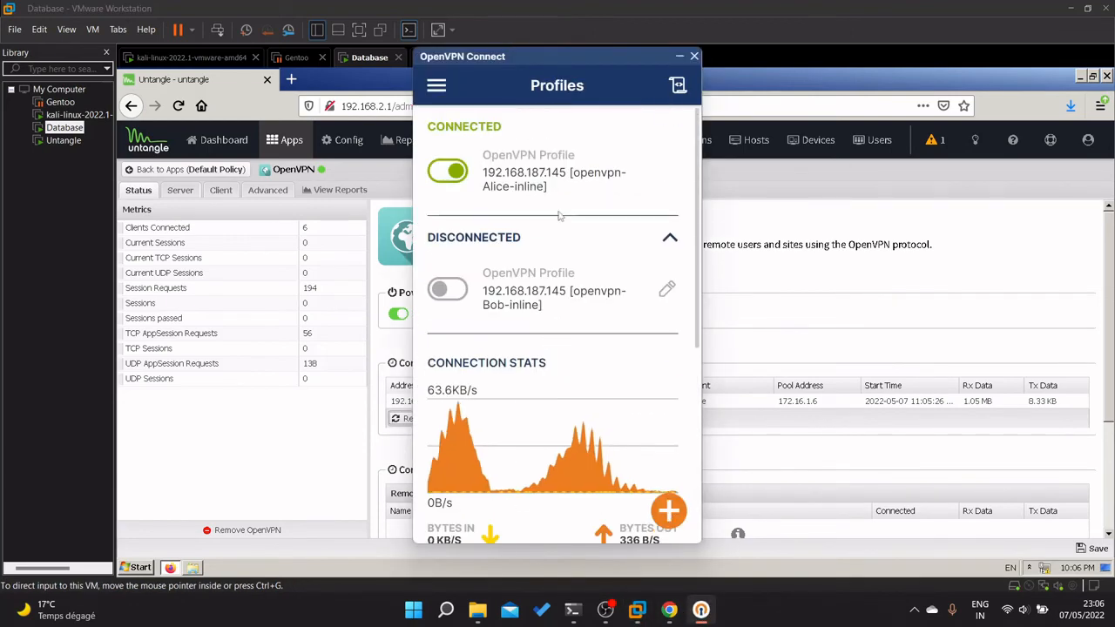
click(459, 297)
click(527, 366)
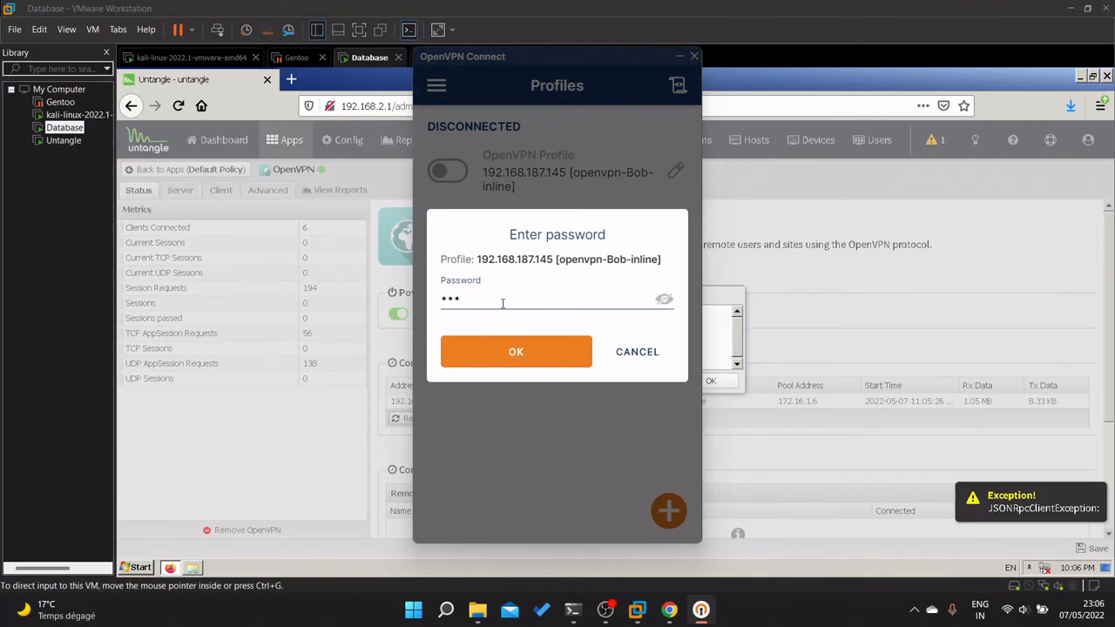
click(495, 366)
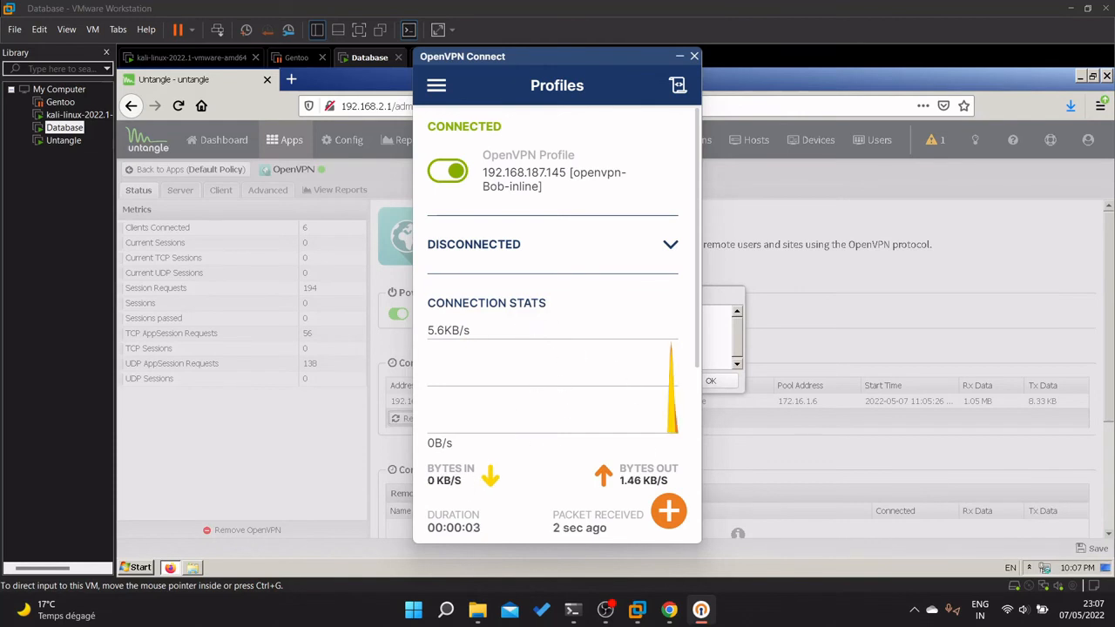
mouse_move(638, 609)
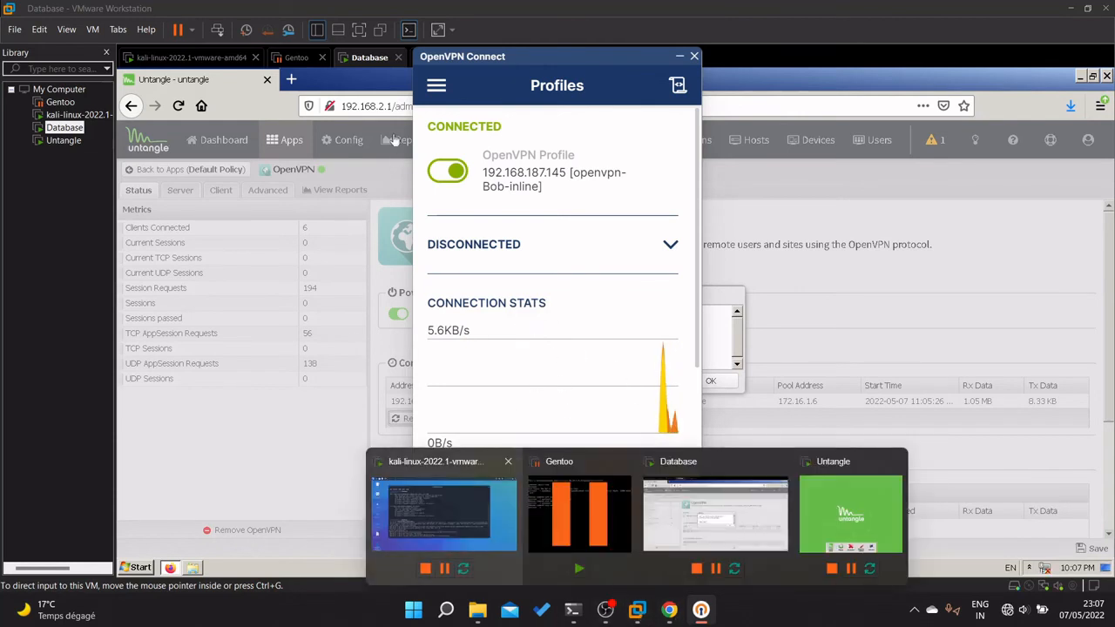
click(369, 58)
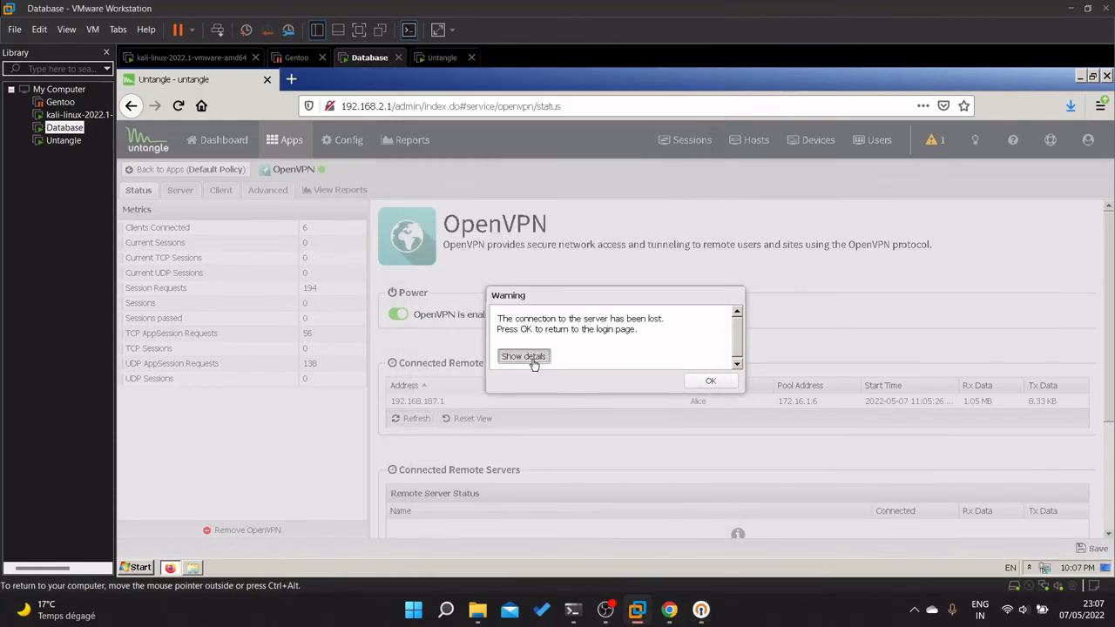
View, collapse and acknowledge Untangle's lost-connection warning details.
click(523, 356)
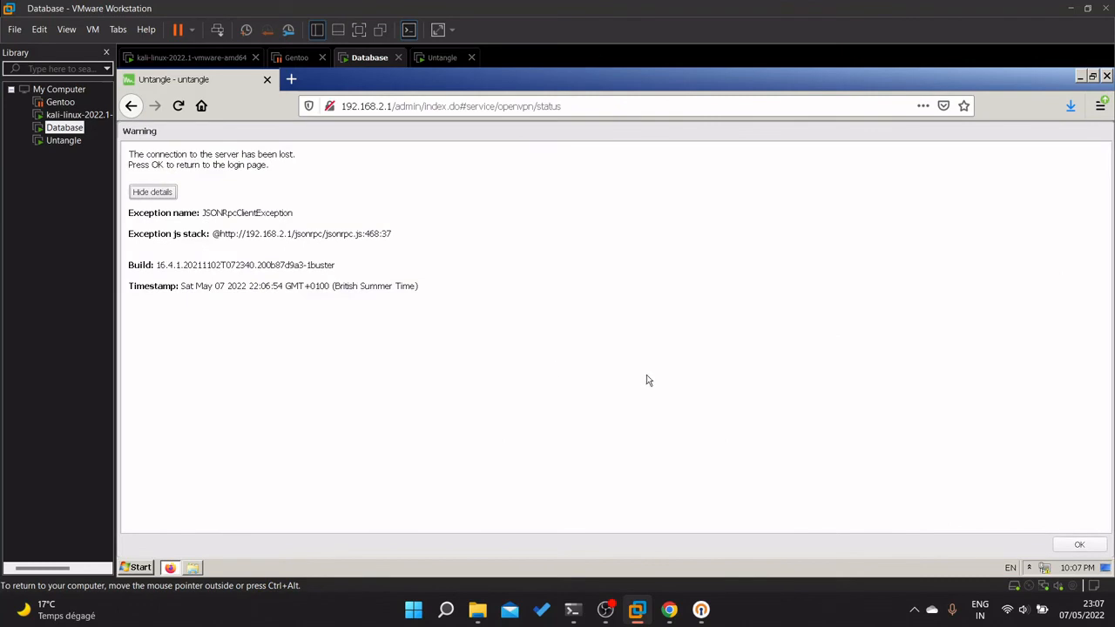
click(129, 105)
click(158, 191)
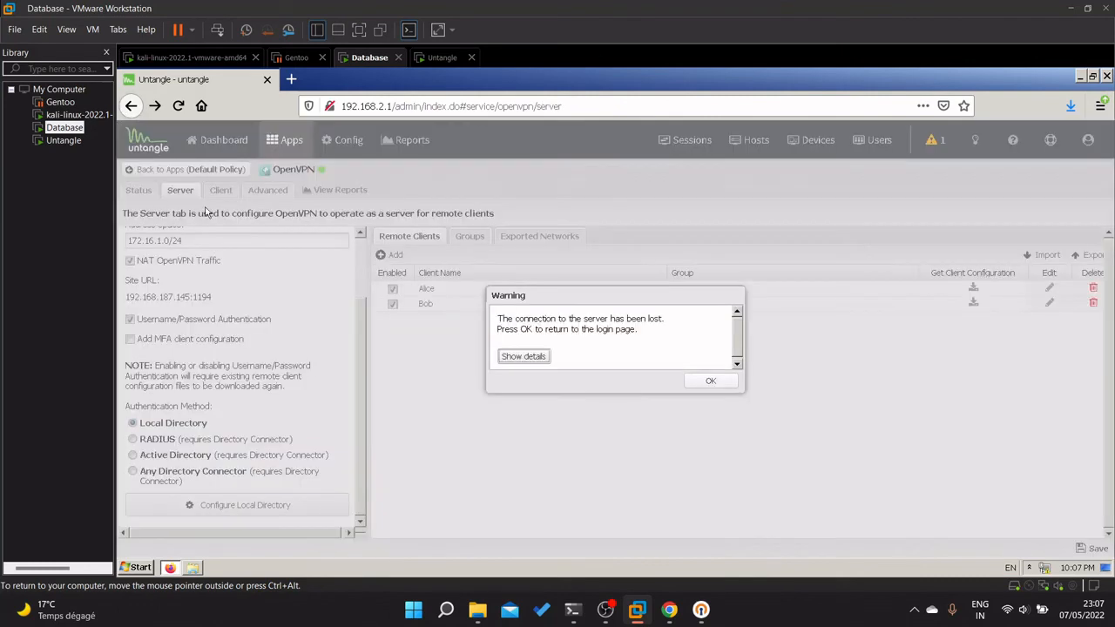
click(710, 382)
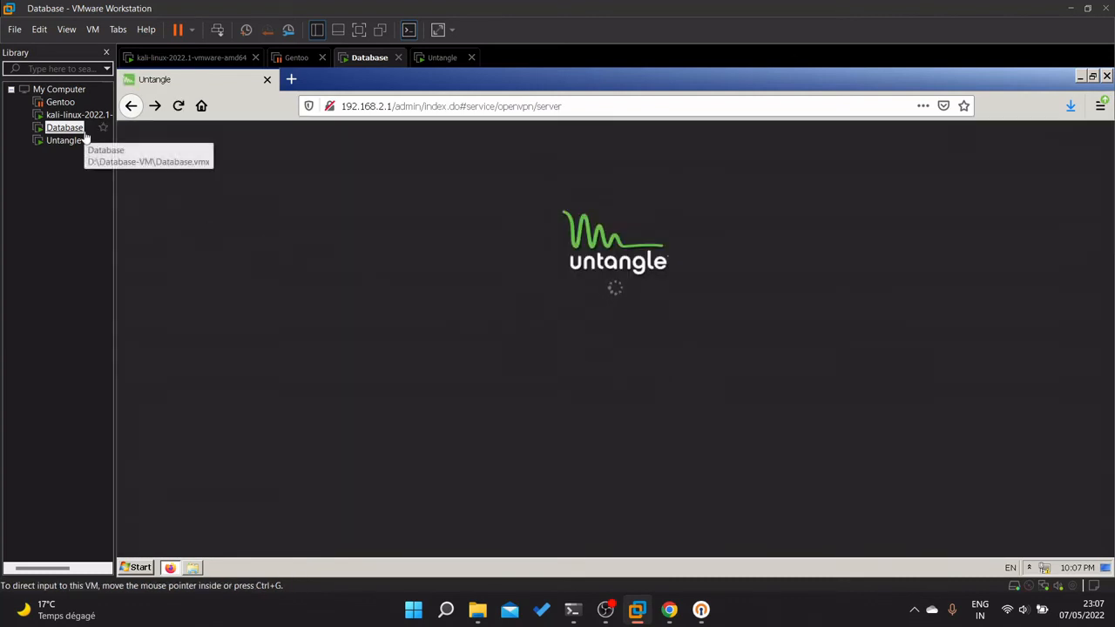
Launch the admin client inside the Untangle VM and close its stale Untangle and JustBeamIt tabs.
click(63, 140)
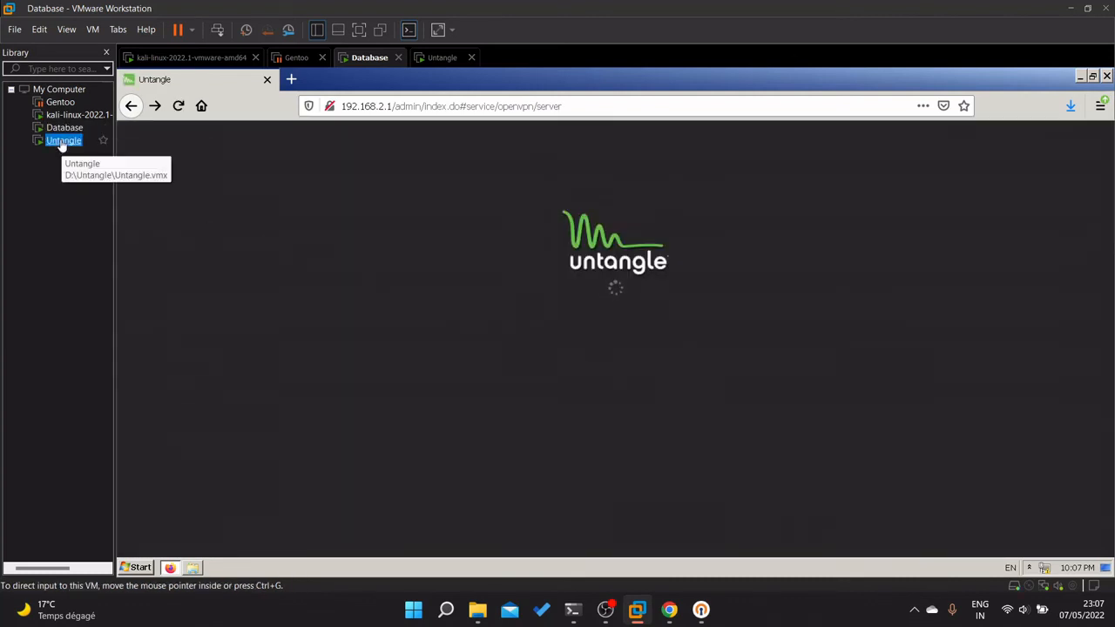
click(503, 503)
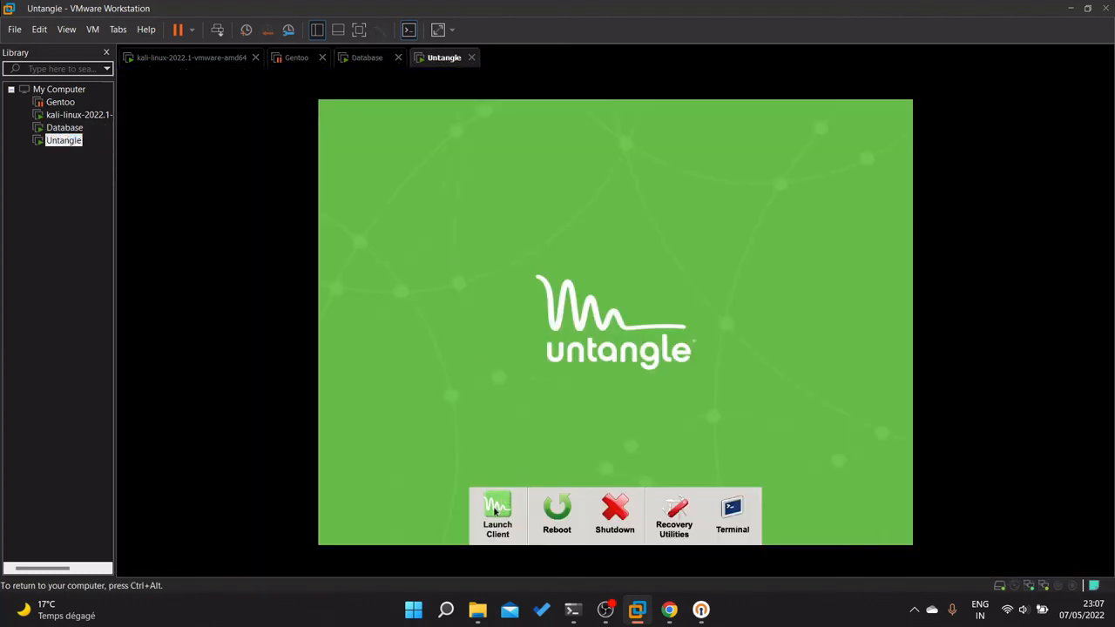
click(496, 513)
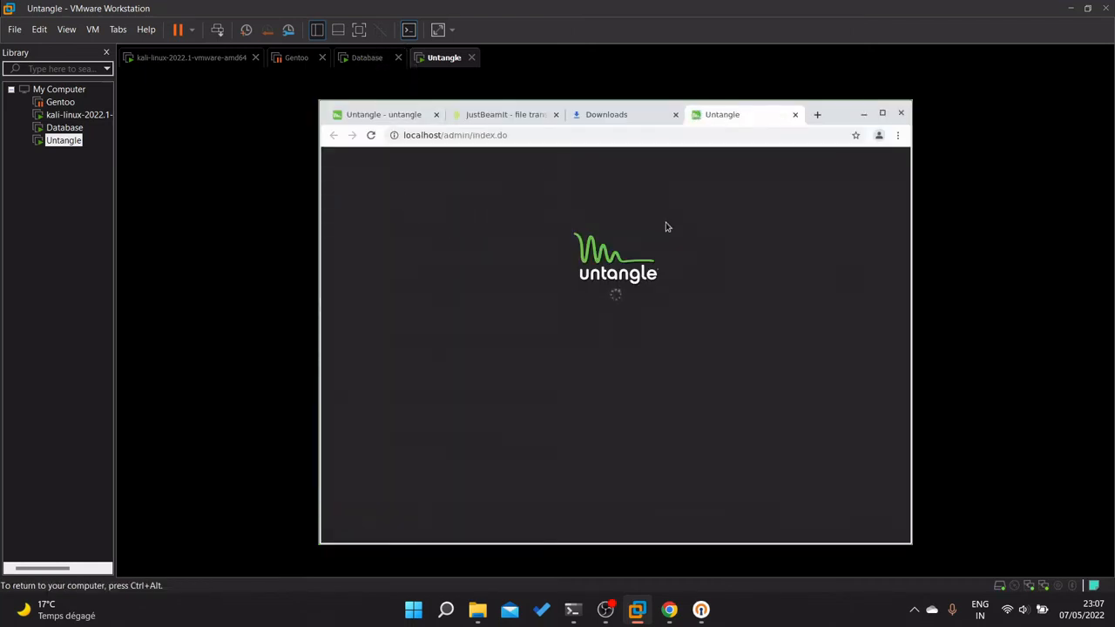
click(369, 58)
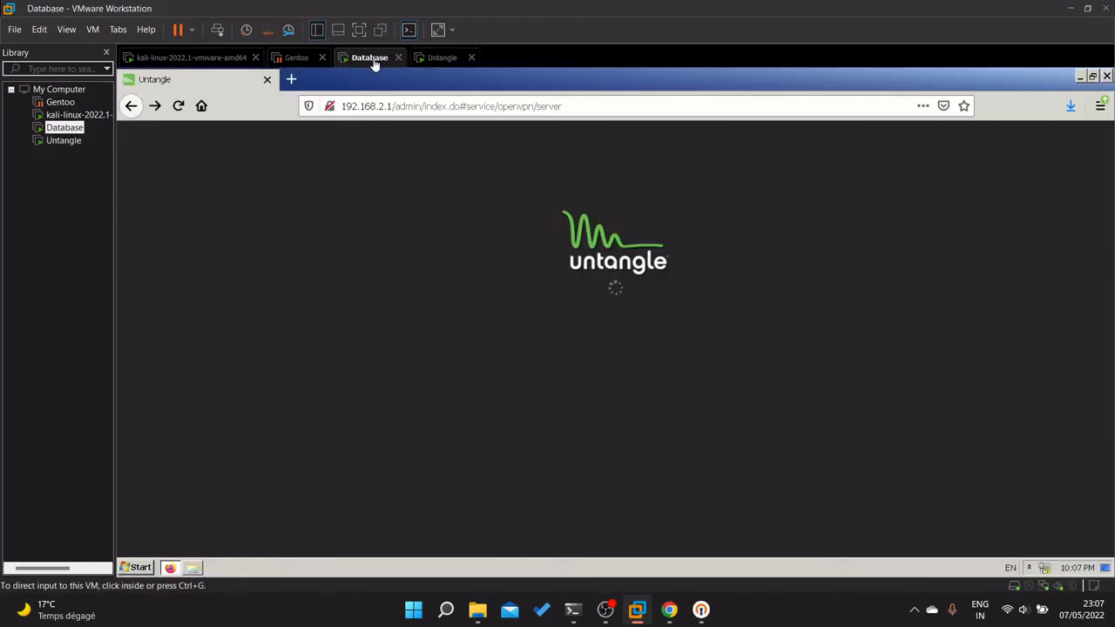
click(442, 58)
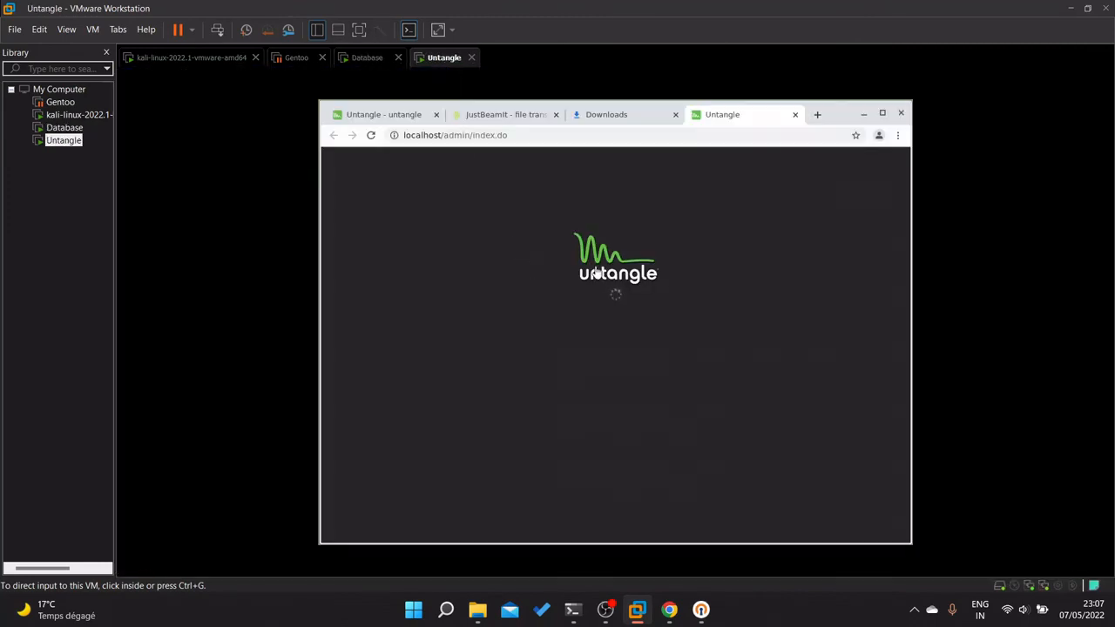
click(558, 121)
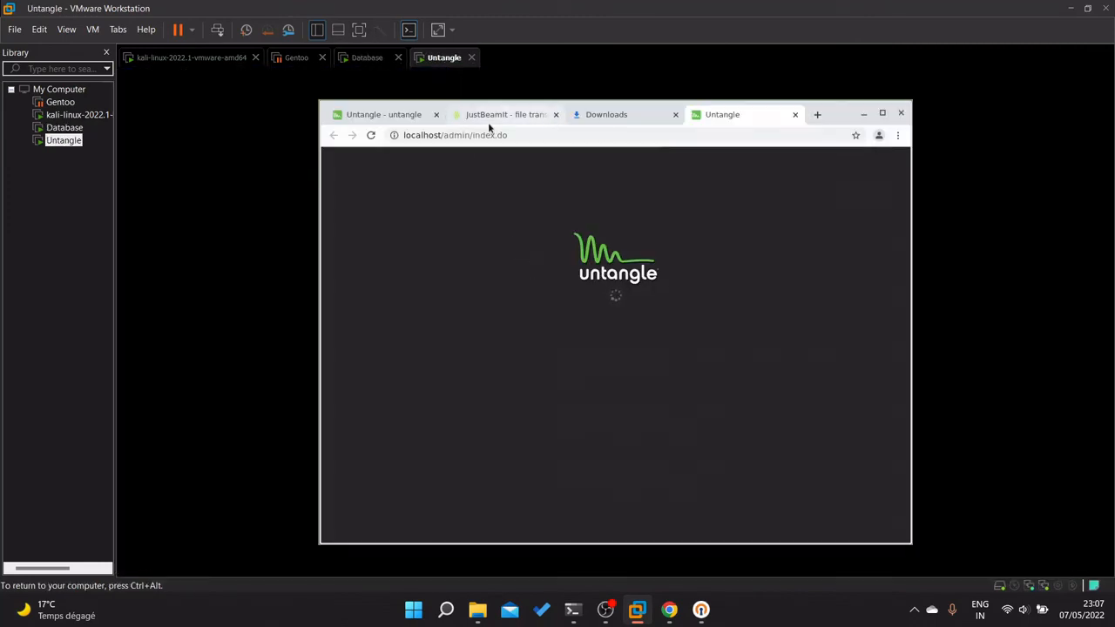
click(435, 115)
click(435, 115)
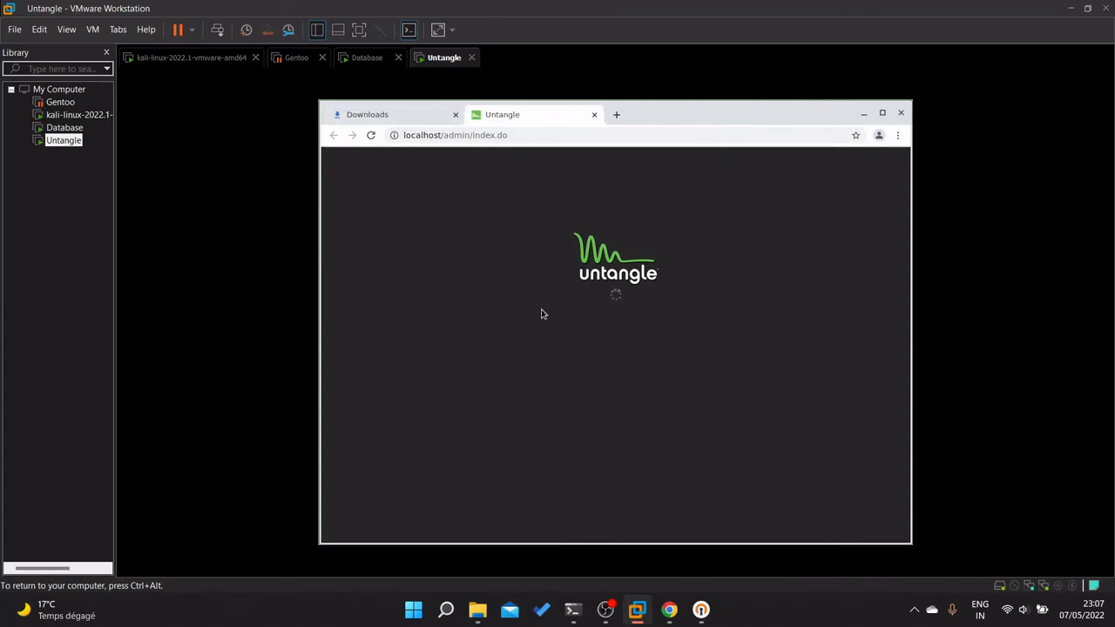
key(ctrl+alt)
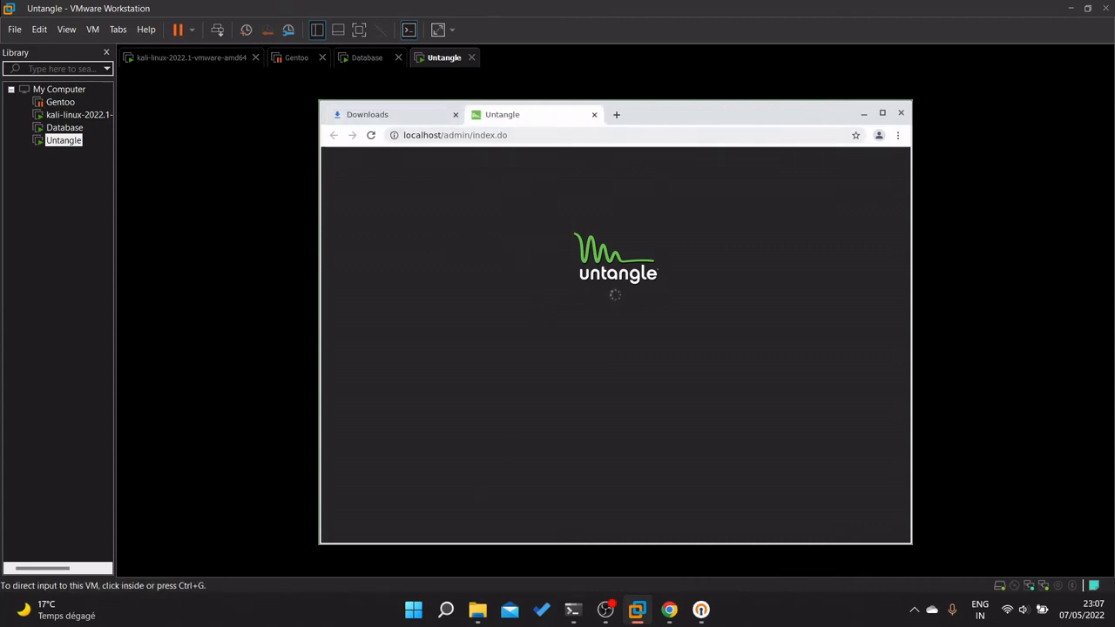
click(701, 609)
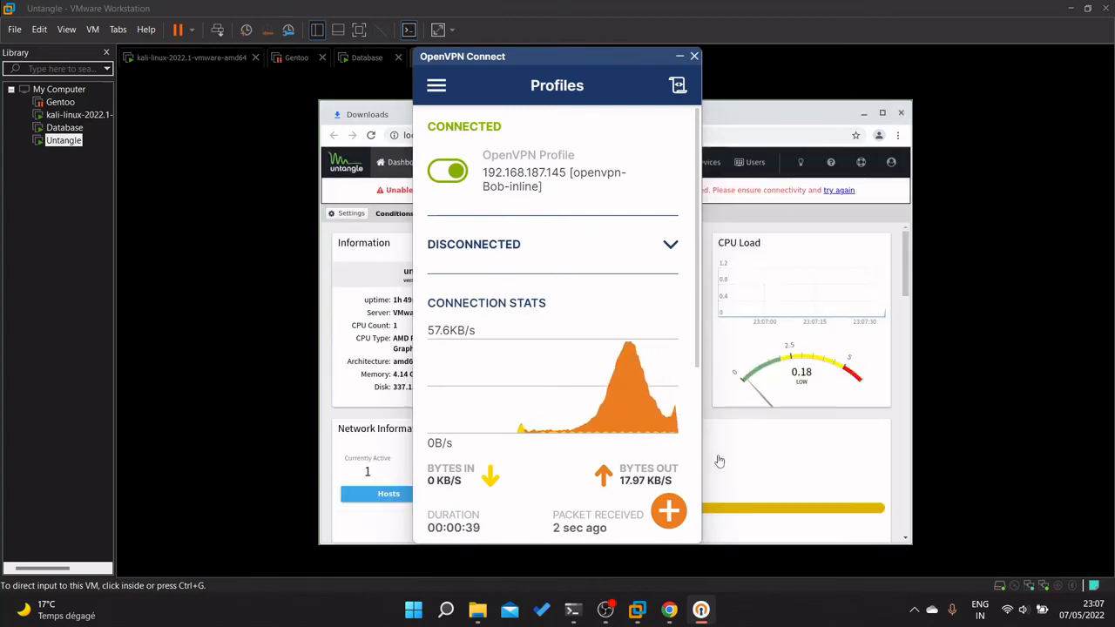
Open Apps > OpenVPN in Untangle and refresh to show Bob at pool address 172.16.1.10.
click(810, 459)
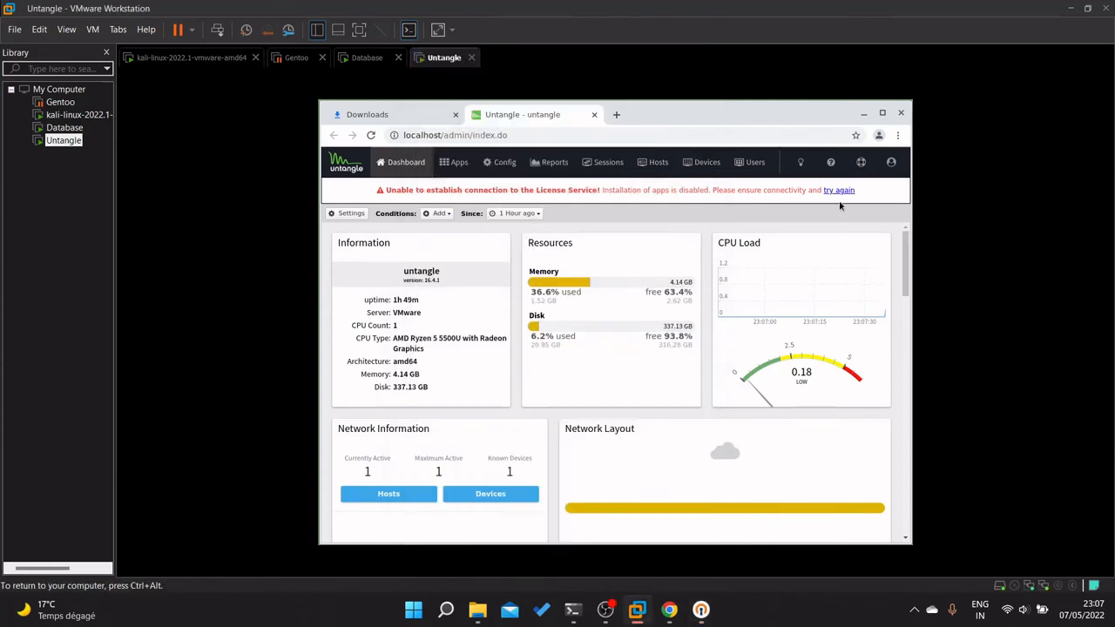
click(459, 163)
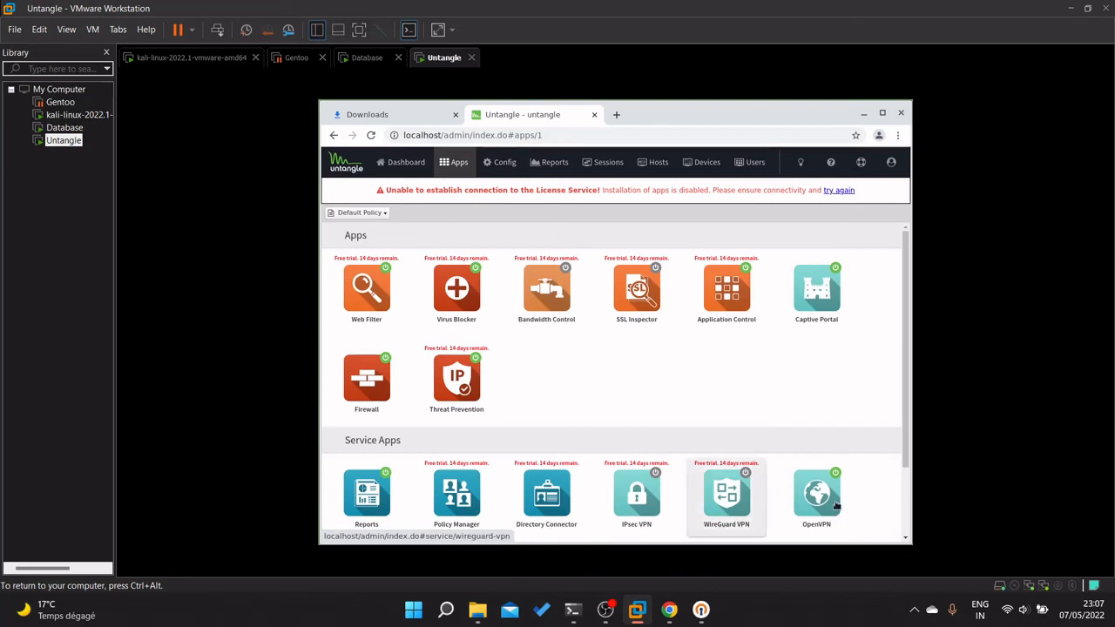
click(816, 493)
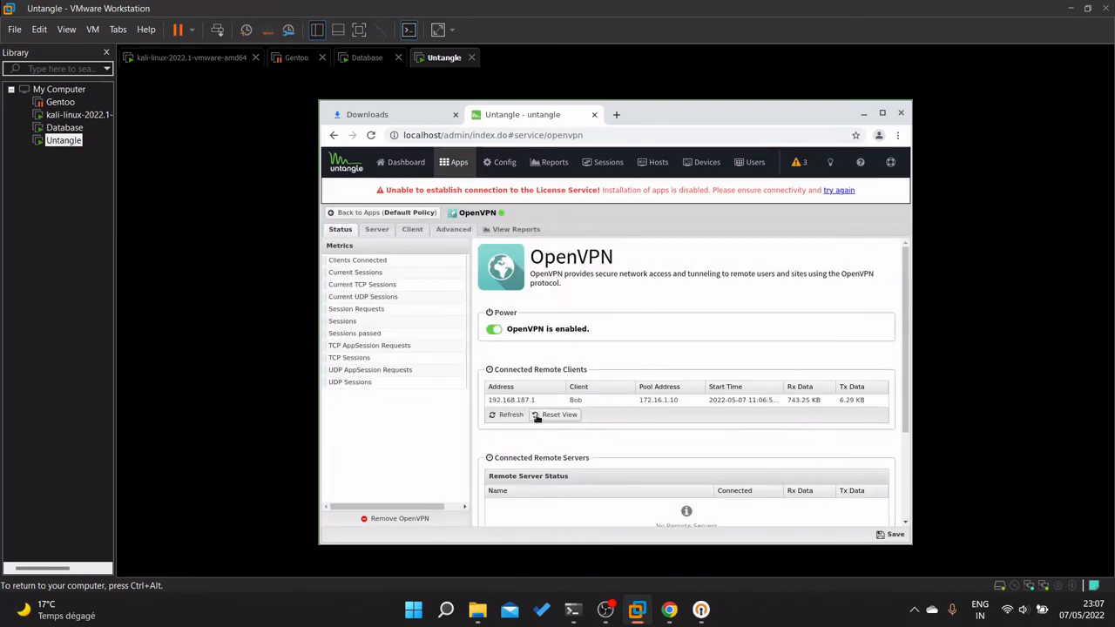
click(508, 415)
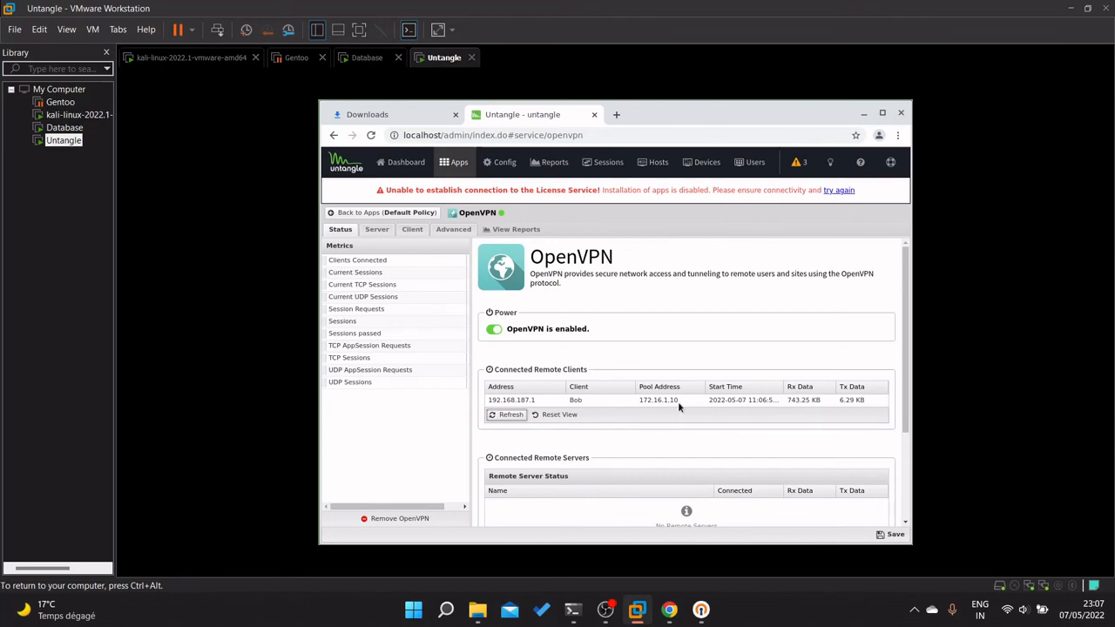
click(573, 610)
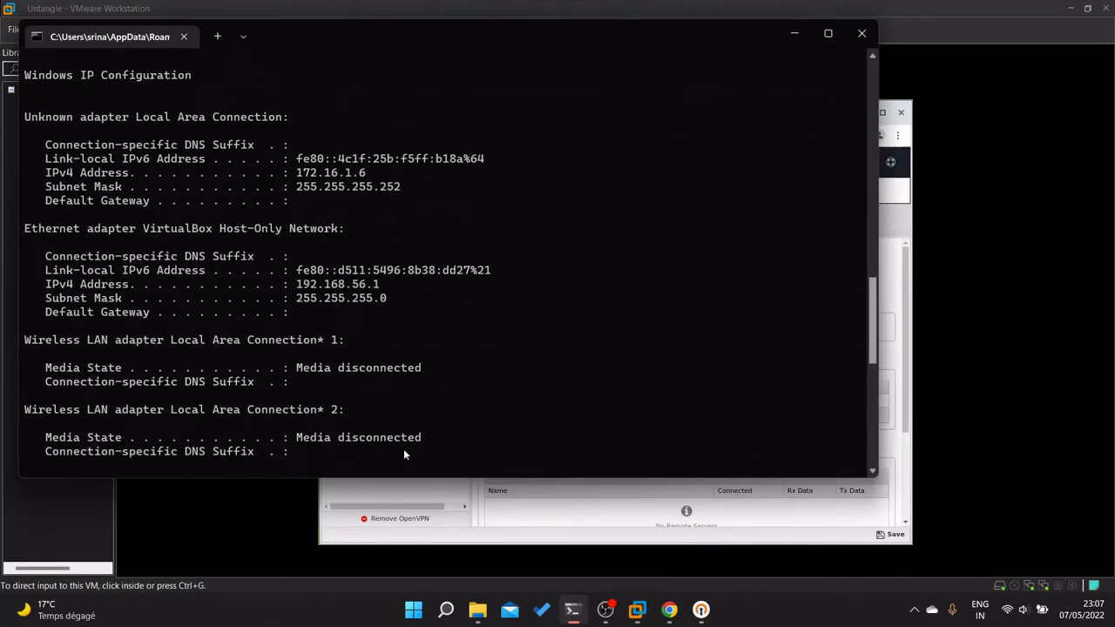
Scroll the ipconfig output and step through command history, then clear the recalled command.
scroll(426, 377, down, 5)
scroll(428, 375, up, 4)
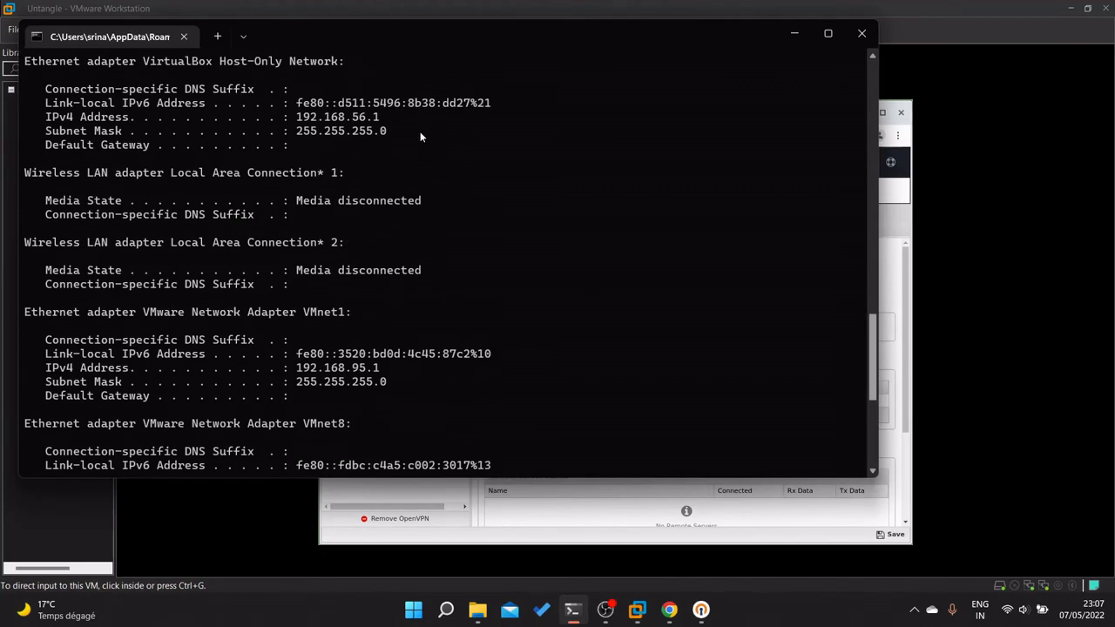
scroll(418, 140, up, 5)
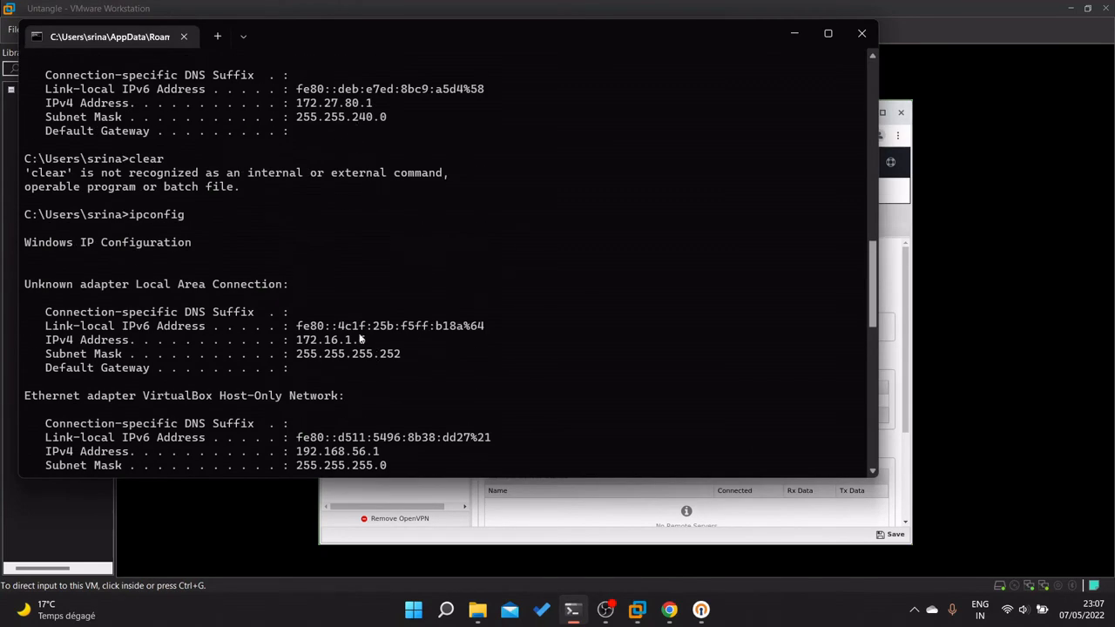
scroll(383, 322, down, 15)
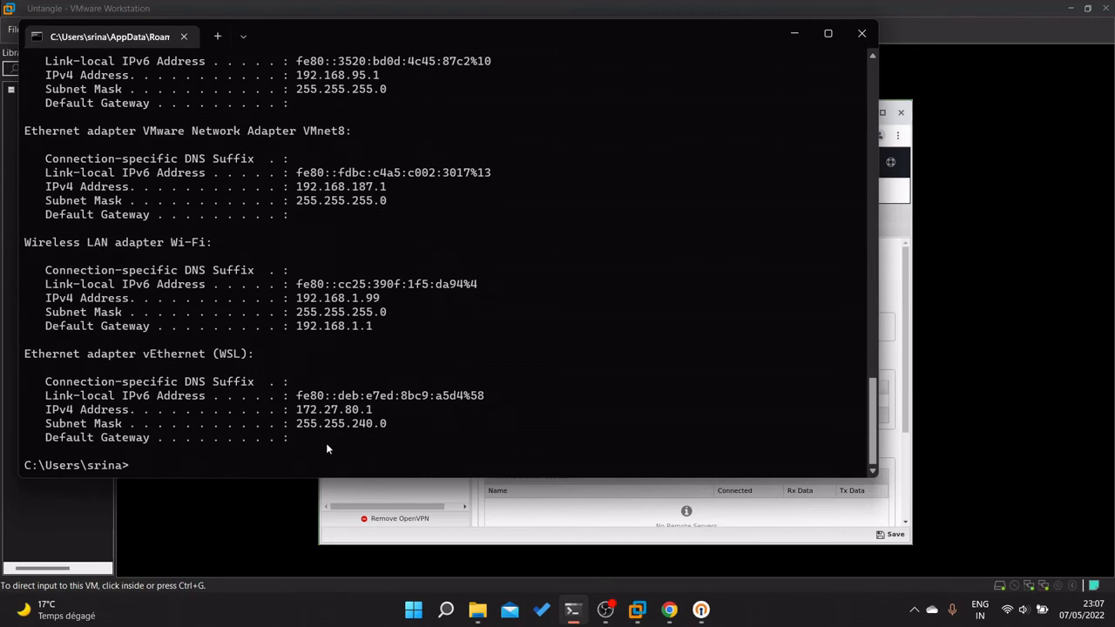
key(Up)
key(Up)
key(Down)
key(Escape)
Highlight the VPN adapter's IPv4 address 172.16.1.10, then minimise the terminal.
scroll(537, 357, up, 4)
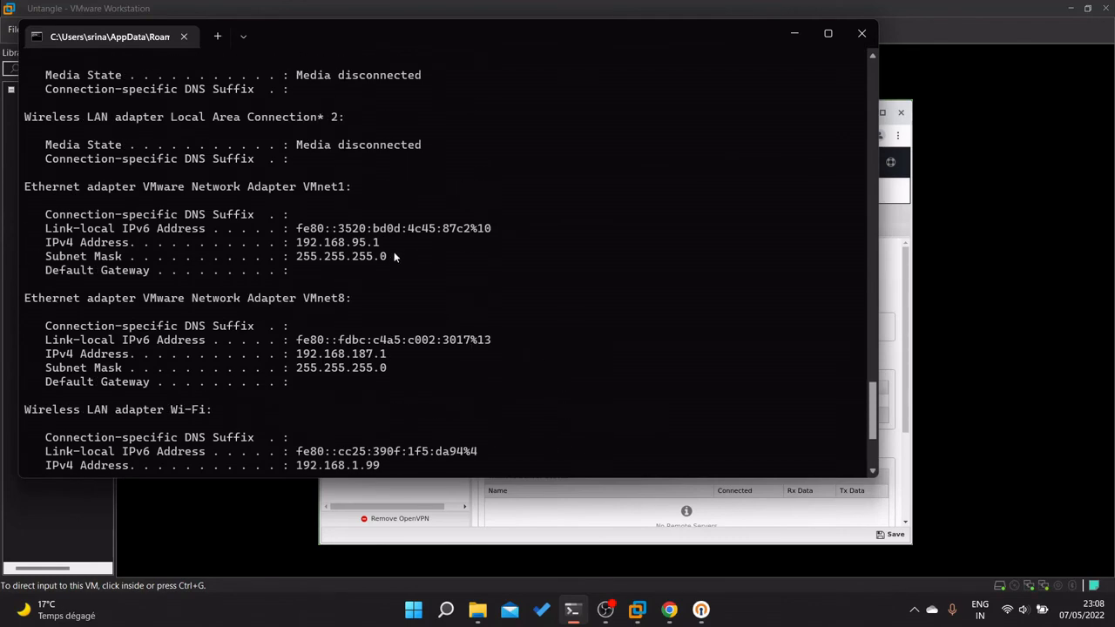
scroll(391, 252, up, 4)
scroll(378, 157, up, 3)
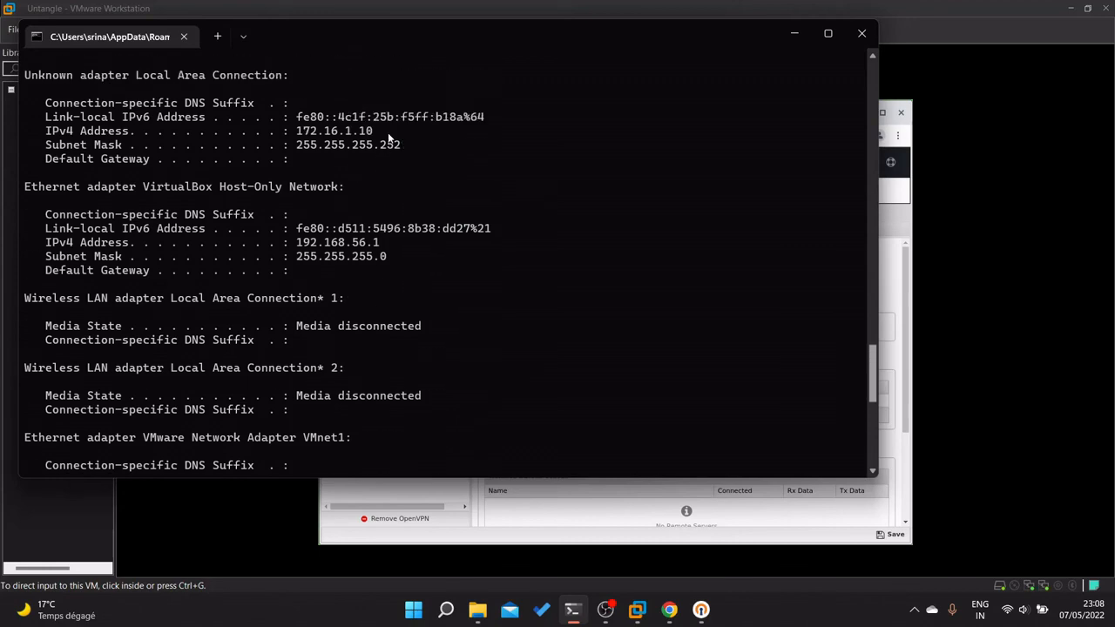
drag(389, 138, 288, 136)
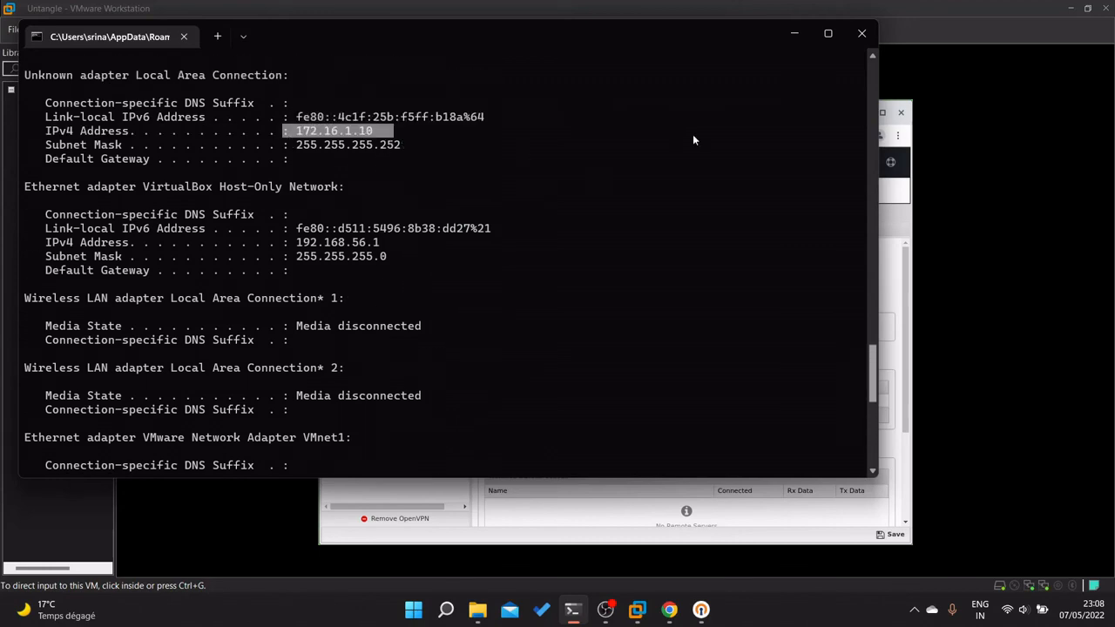
click(791, 31)
scroll(570, 422, down, 2)
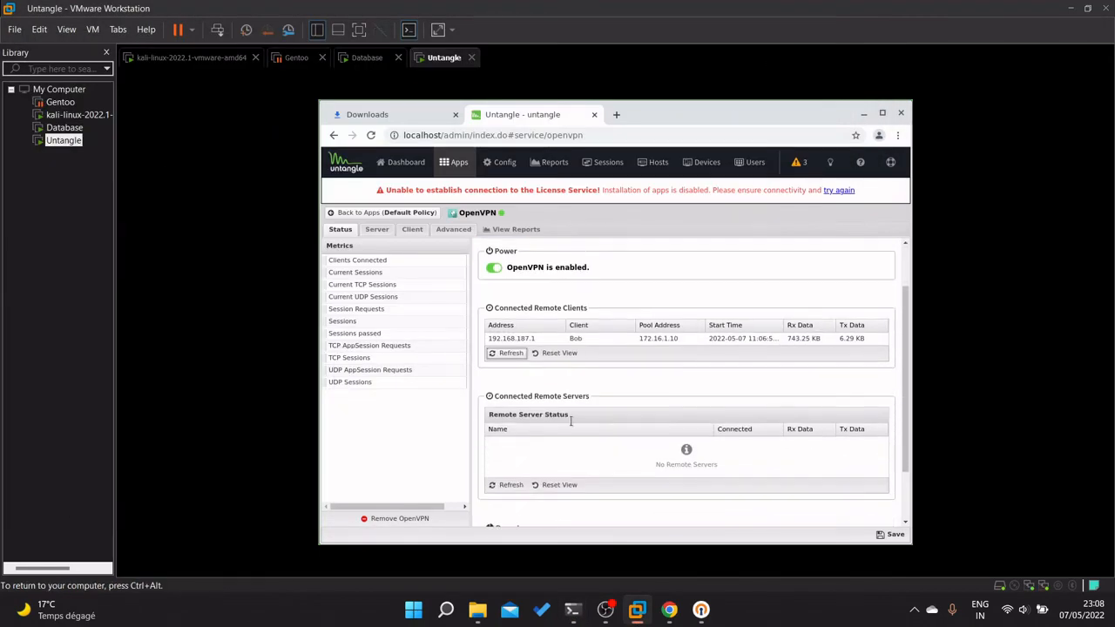
Open the OpenVPN reports and refresh the OpenVPN Summary's traffic total.
click(452, 230)
click(495, 230)
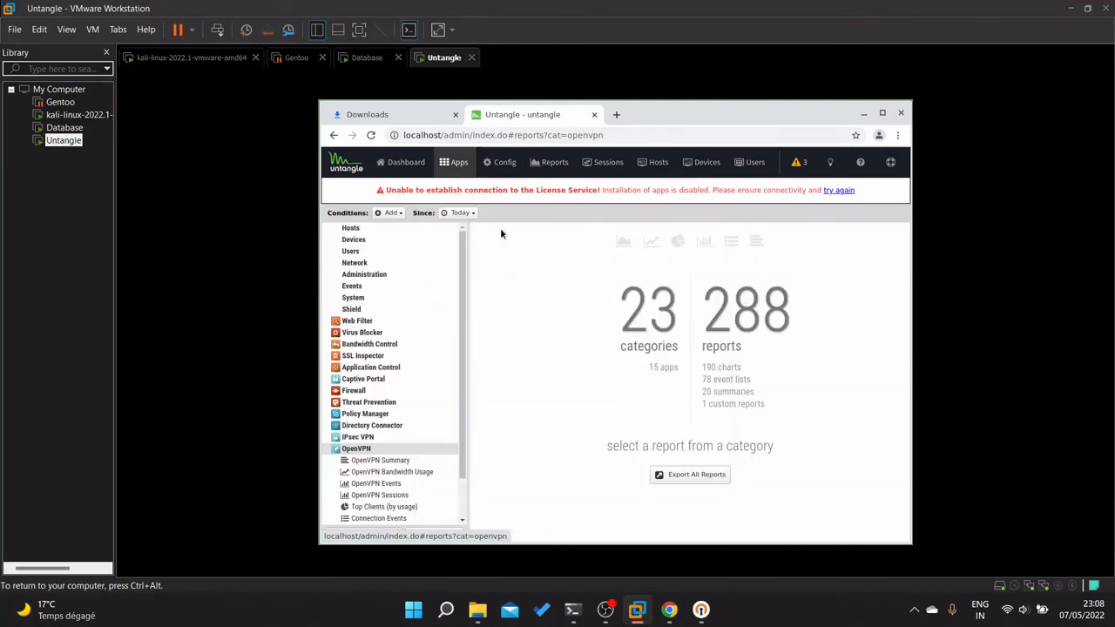
click(380, 460)
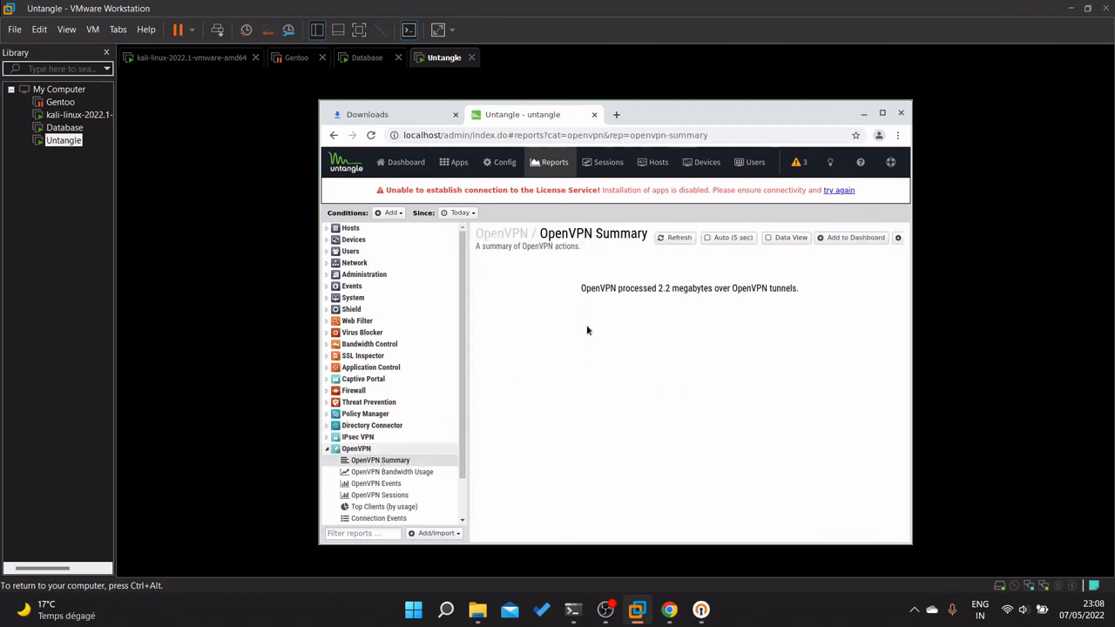
click(677, 240)
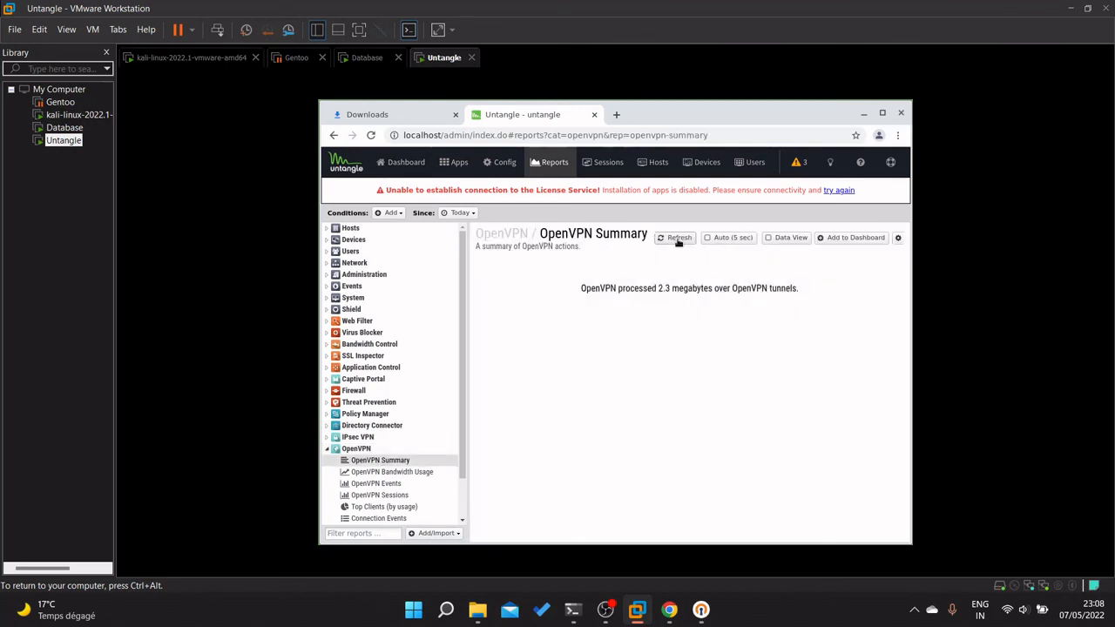
Step through the Bandwidth Usage, Sessions, Top Clients and Connection Events reports.
click(383, 472)
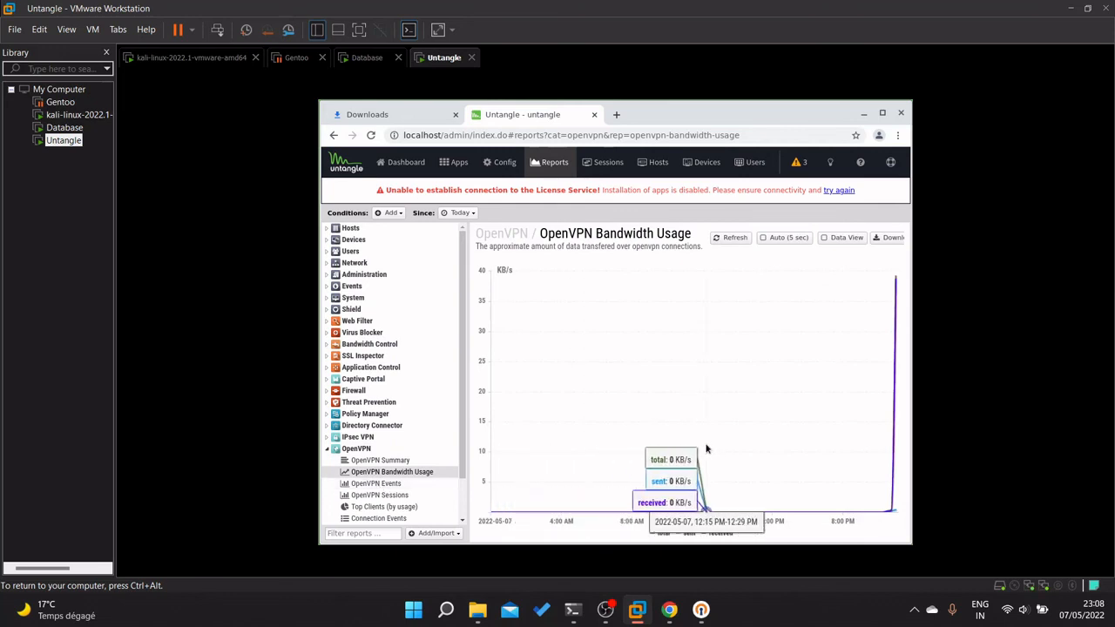
click(393, 498)
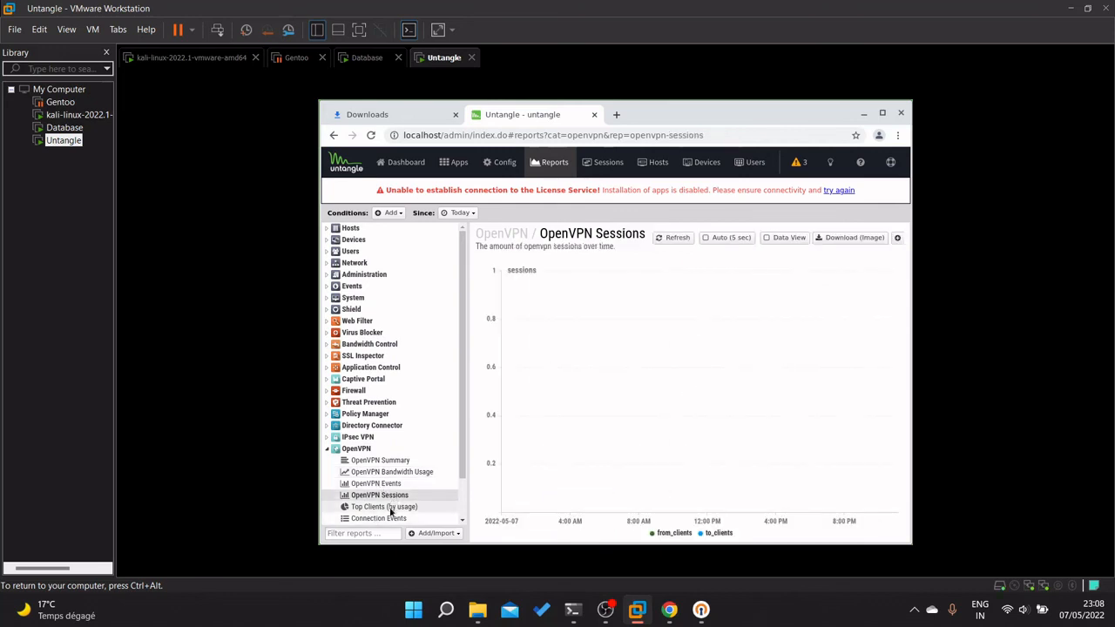
click(388, 508)
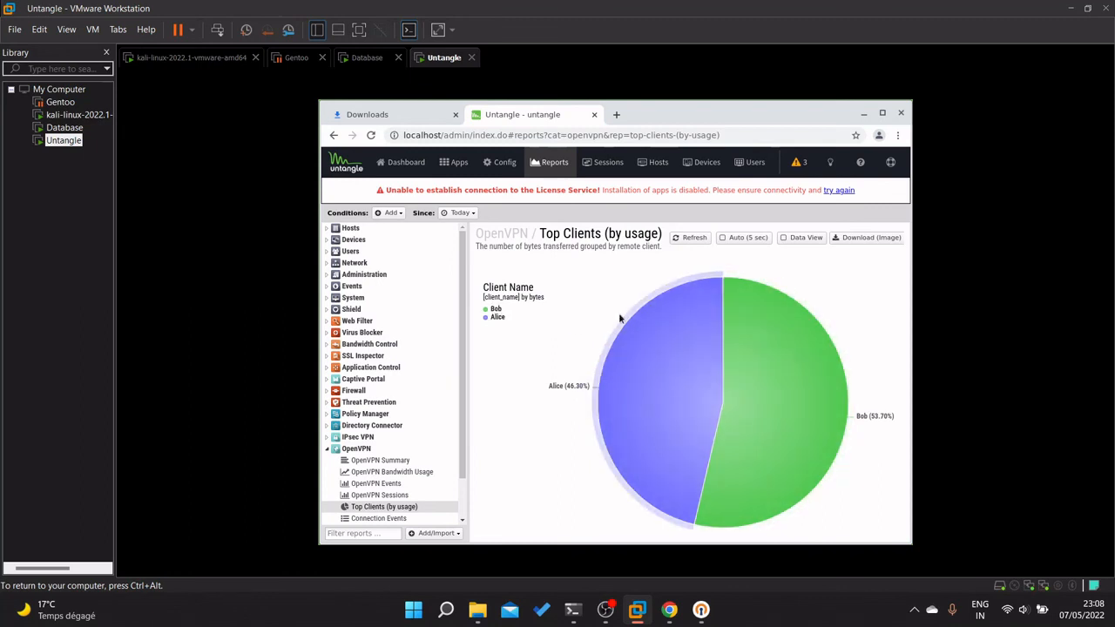
mouse_move(765, 481)
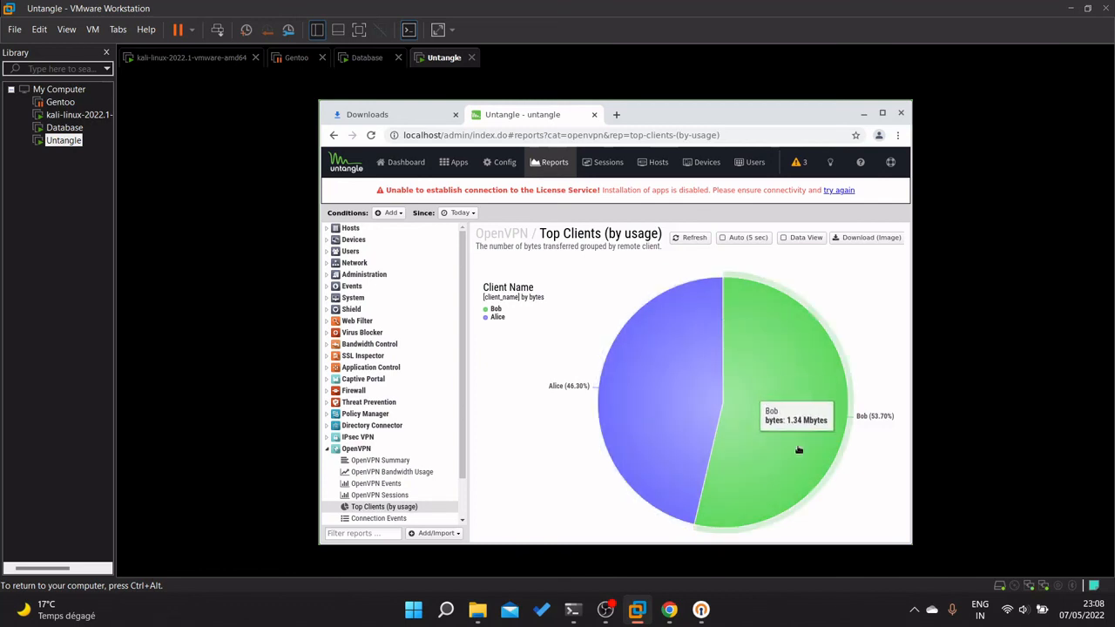
scroll(397, 489, down, 1)
click(397, 491)
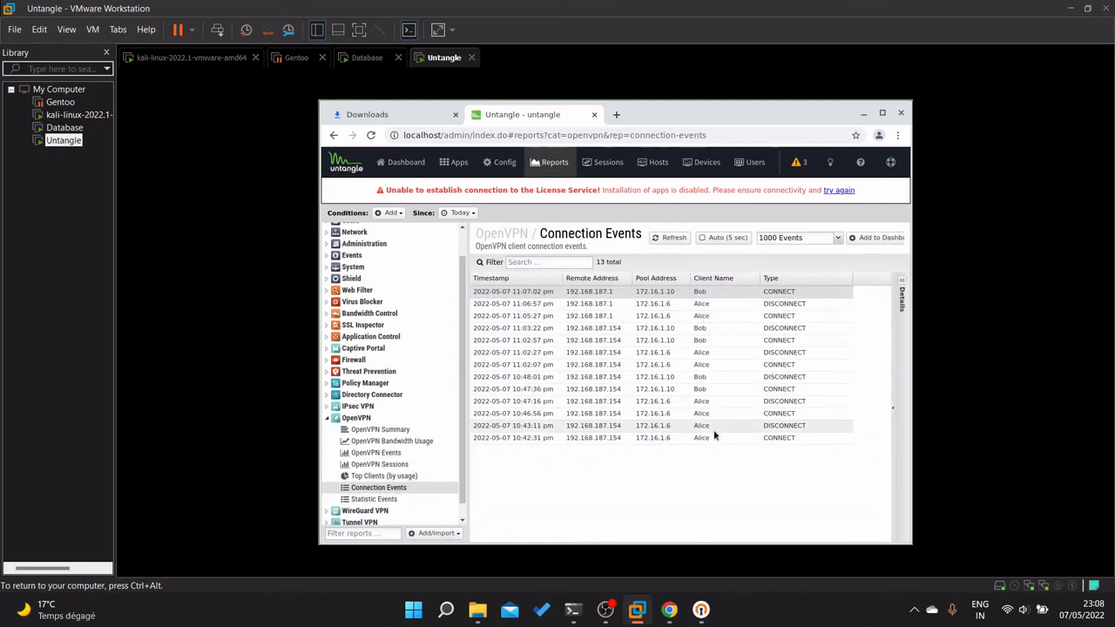
Scroll through the per-client traffic table in the Statistic Events report.
click(378, 500)
scroll(881, 494, down, 5)
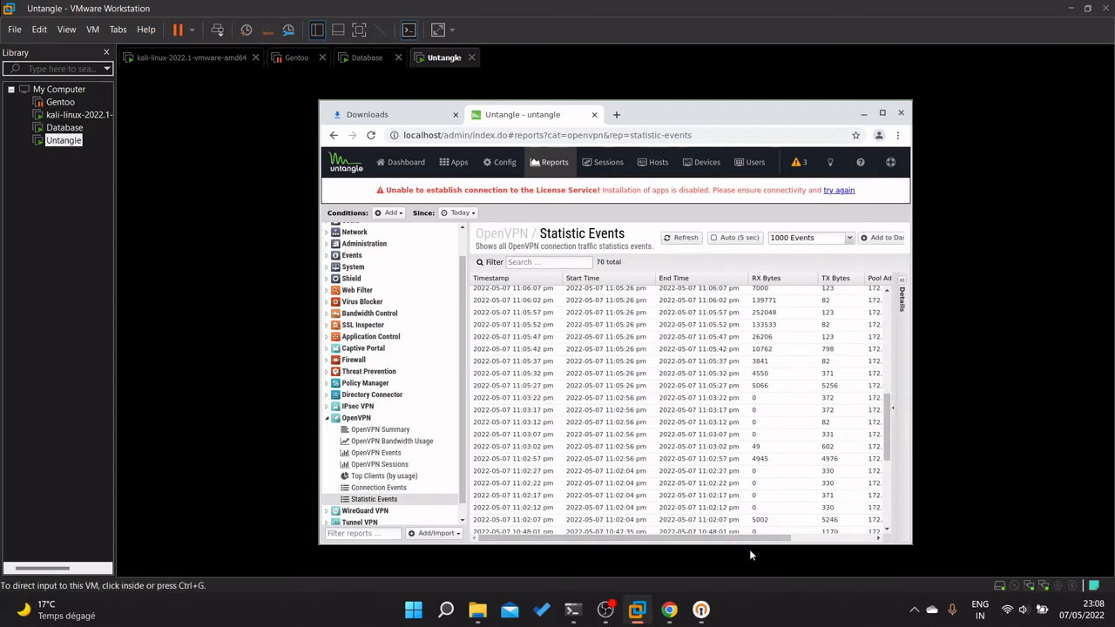
drag(753, 538, 887, 529)
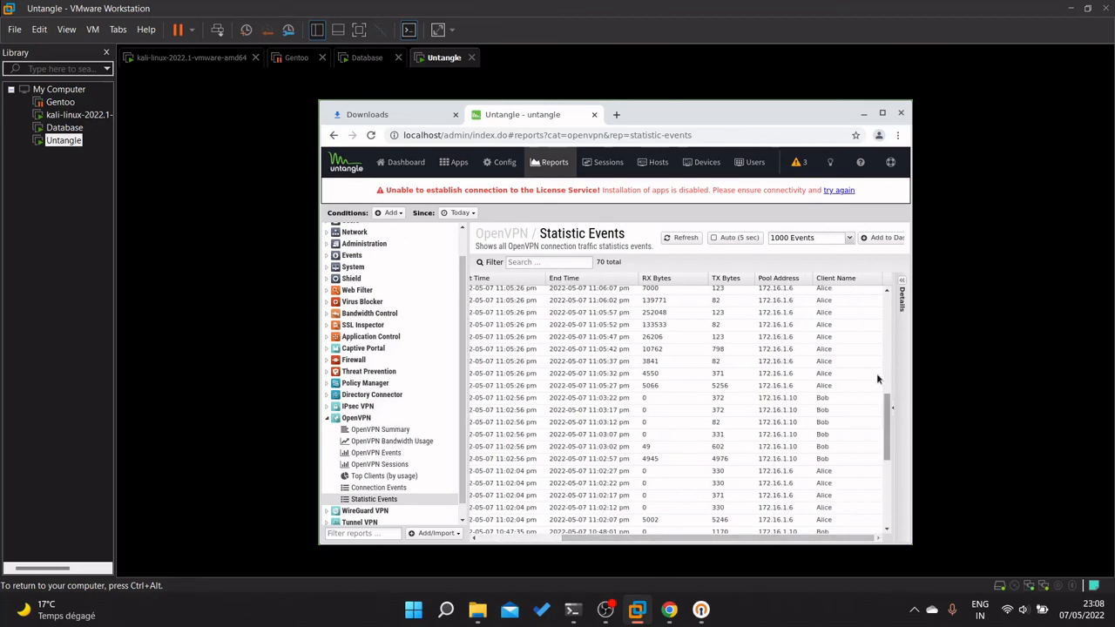
scroll(876, 373, up, 10)
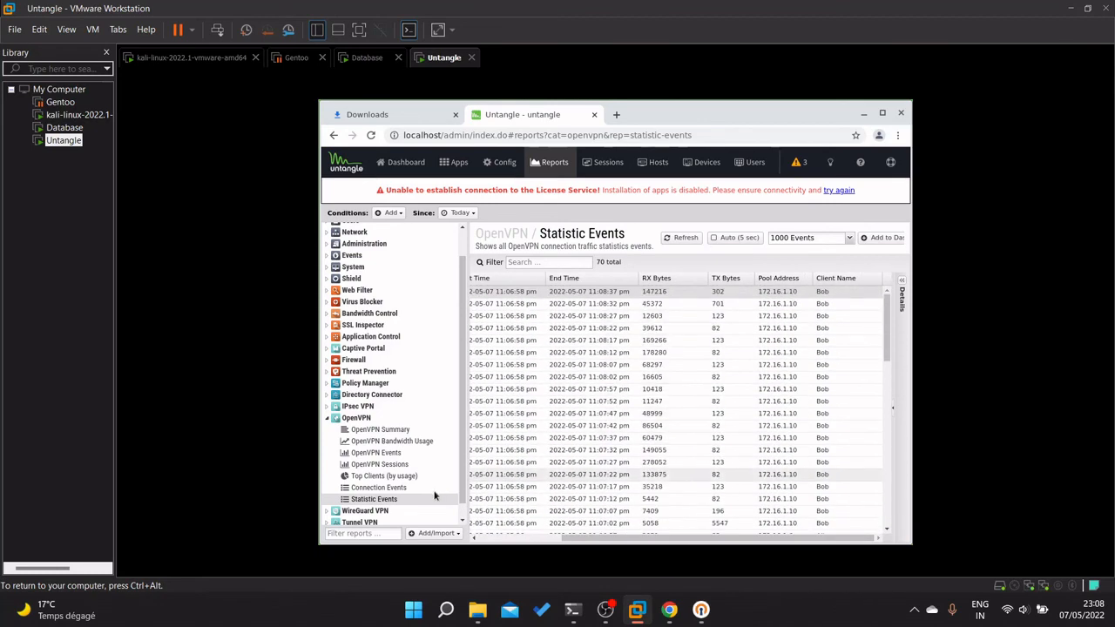
scroll(396, 453, down, 1)
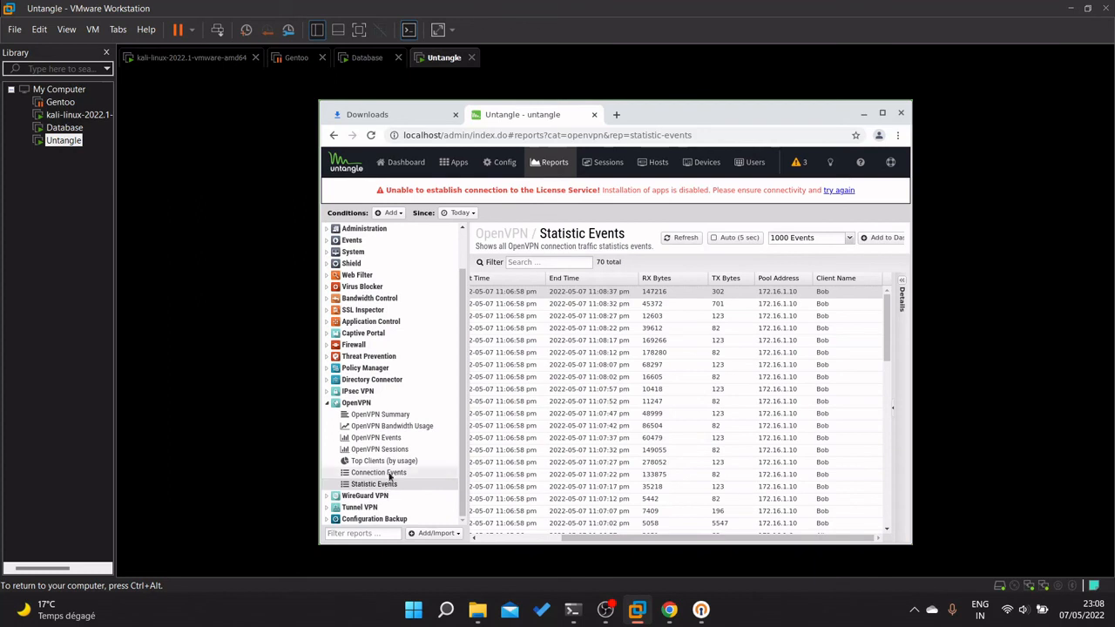
Recheck Connection Events, Top Clients, Bandwidth, OpenVPN Events, Sessions and Summary, then return to Apps.
click(390, 473)
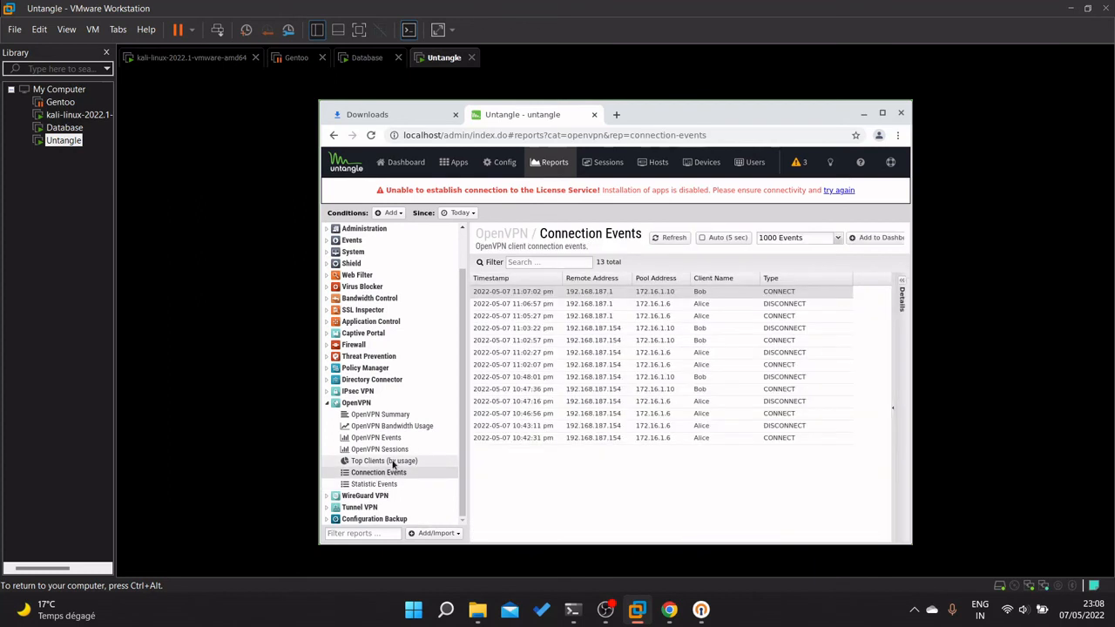
click(388, 461)
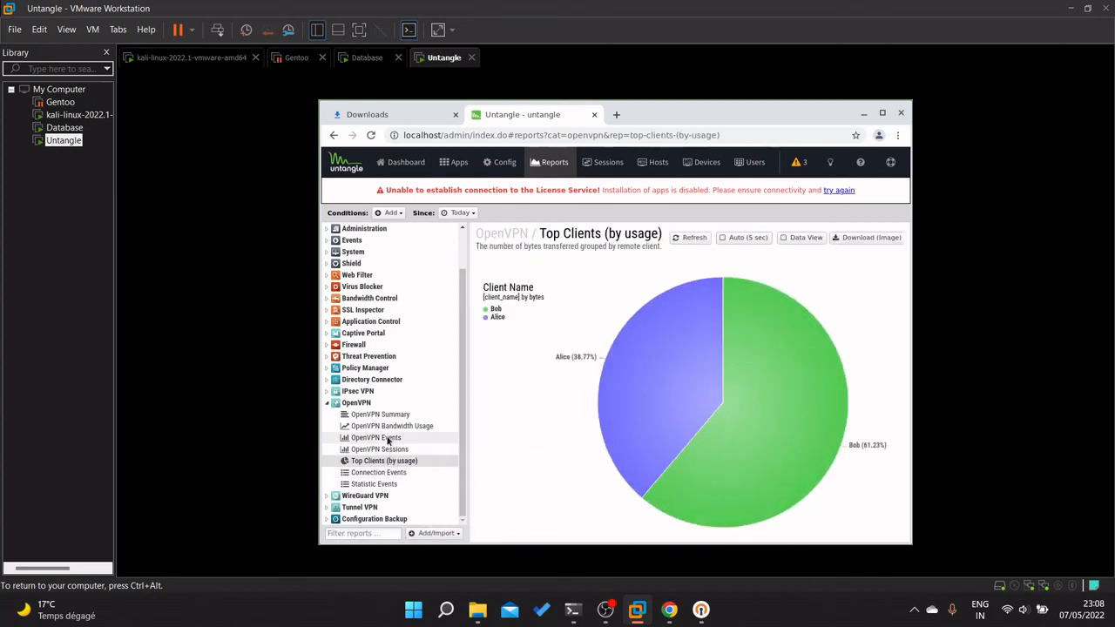
click(389, 436)
click(390, 426)
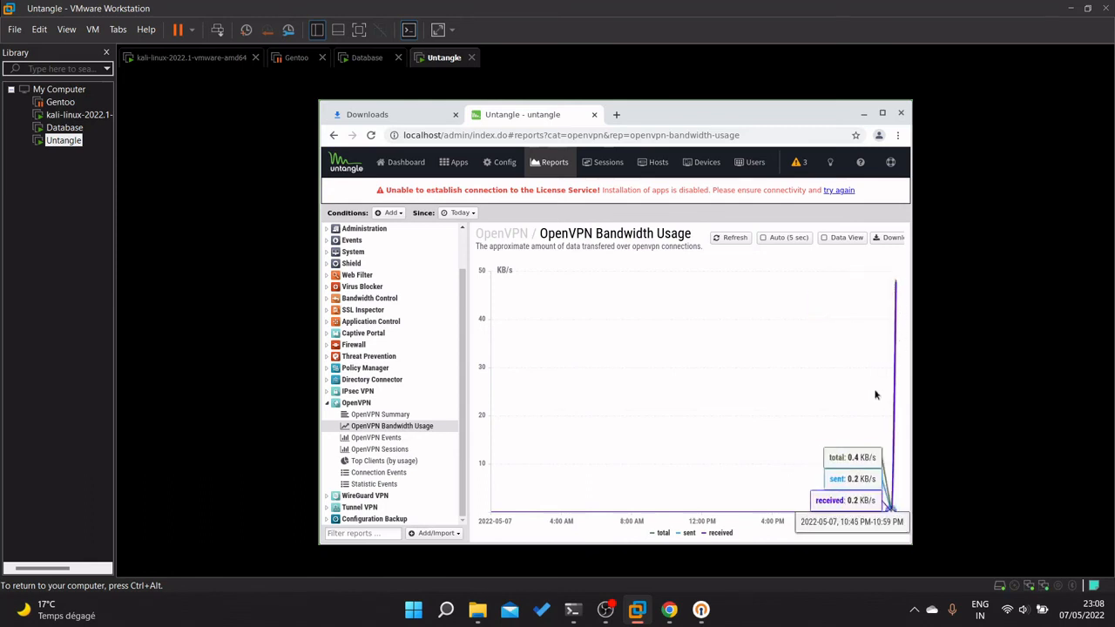
click(389, 438)
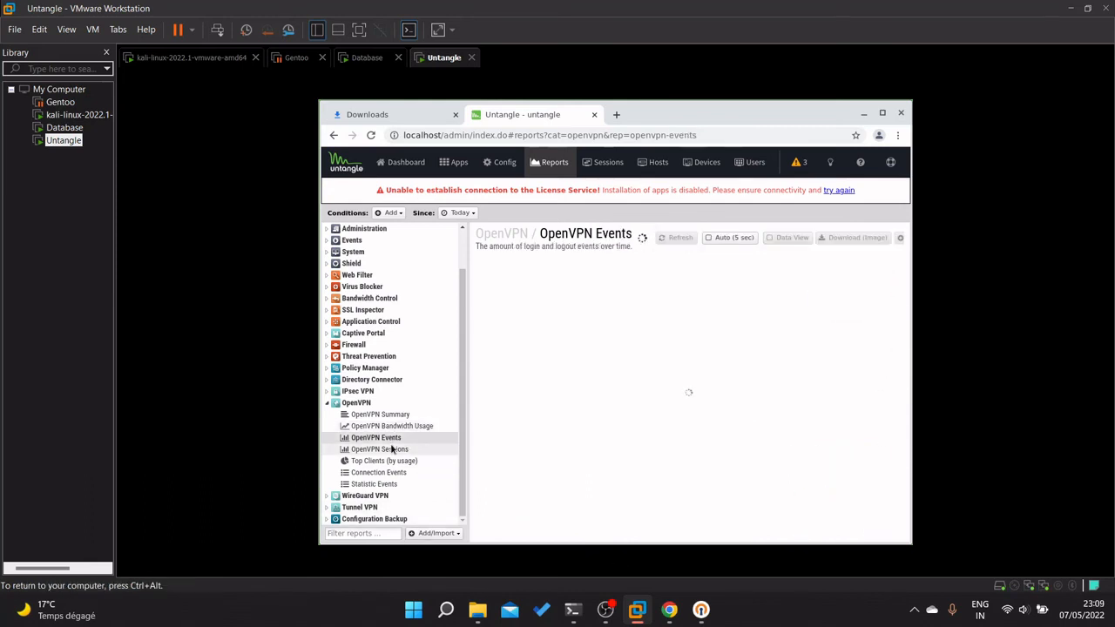
click(384, 449)
click(391, 416)
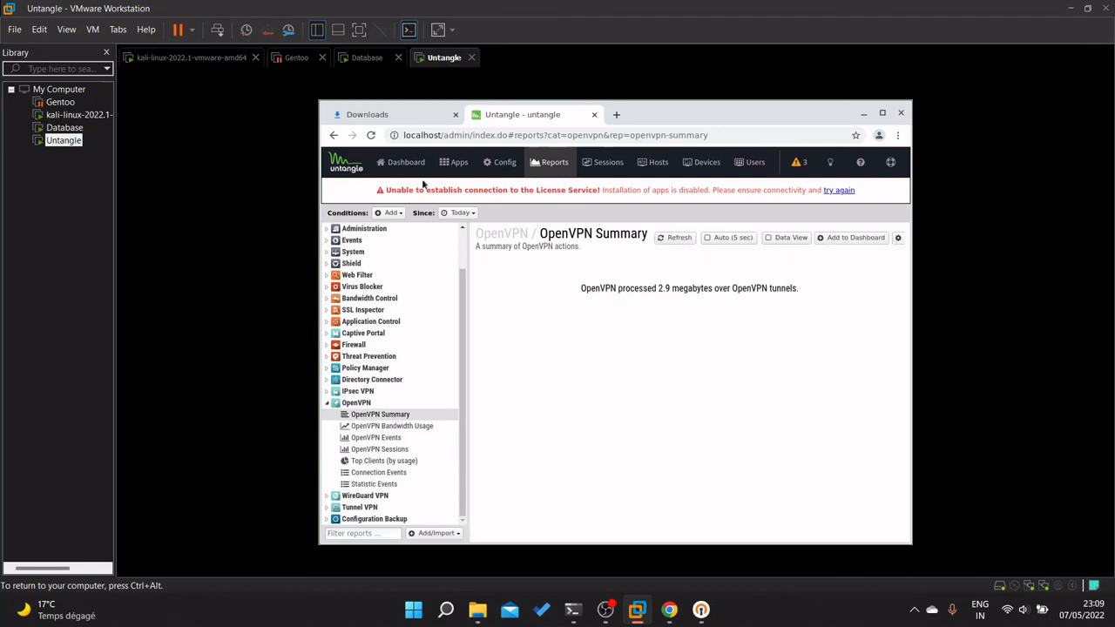
click(469, 170)
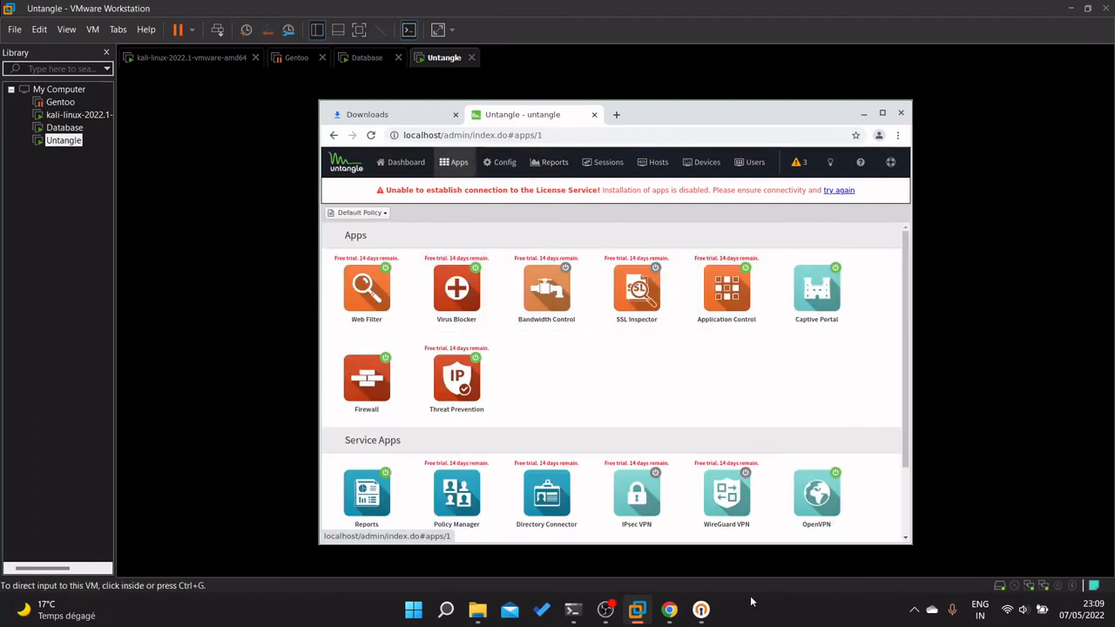
Open the OpenVPN Server settings and review its two remote clients.
click(803, 495)
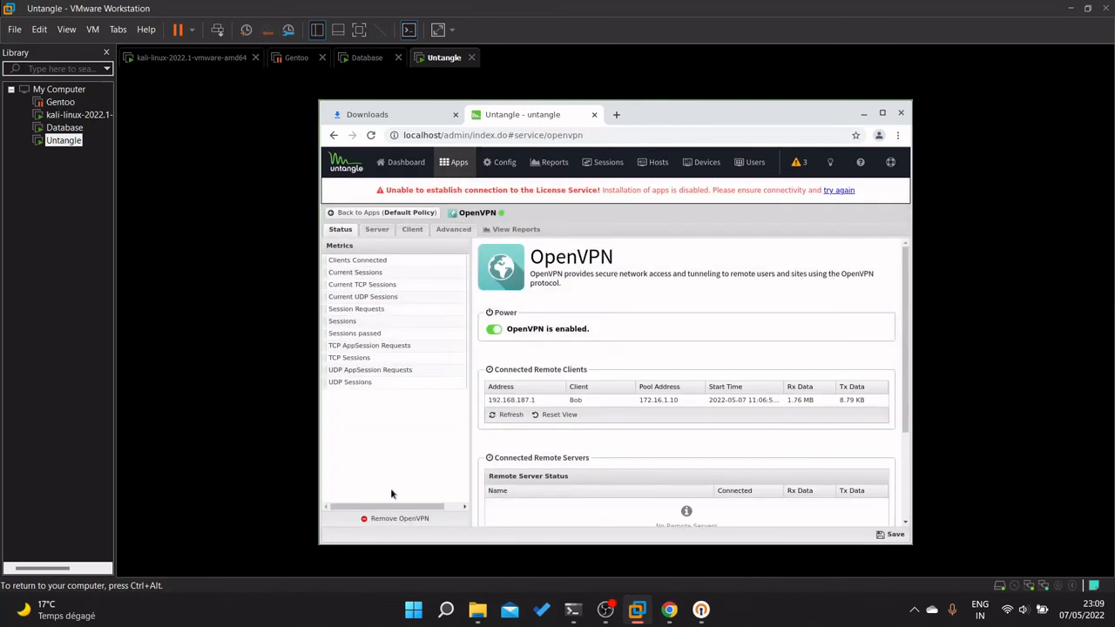
click(378, 229)
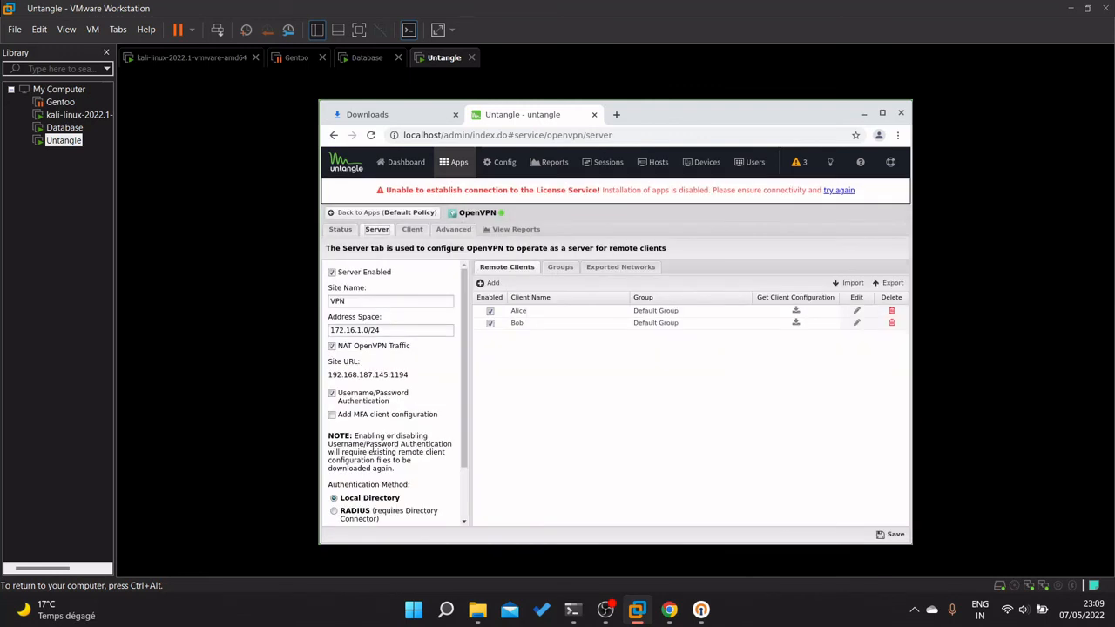
scroll(372, 449, down, 1)
scroll(370, 448, down, 1)
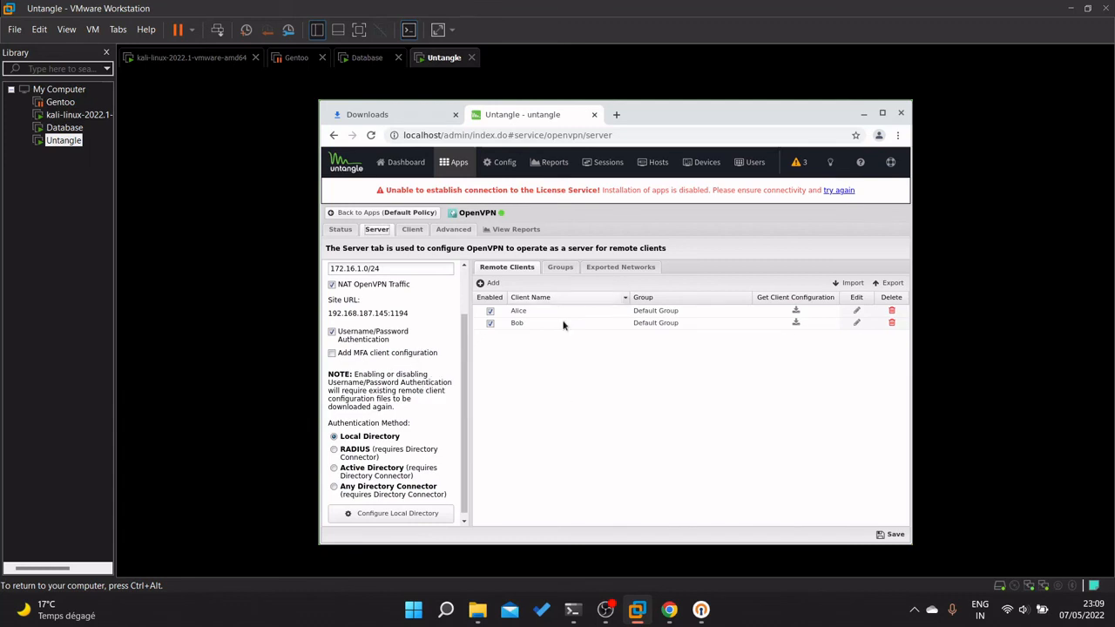
mouse_move(369, 357)
Open Configure Local Directory showing two local users and save its settings.
scroll(392, 392, down, 1)
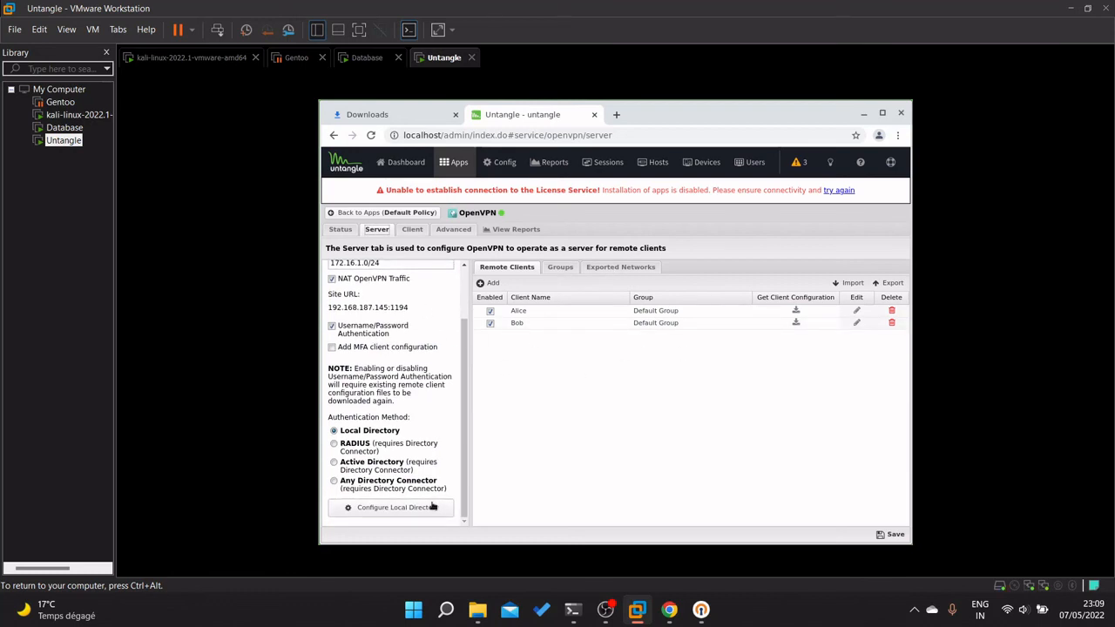
click(431, 507)
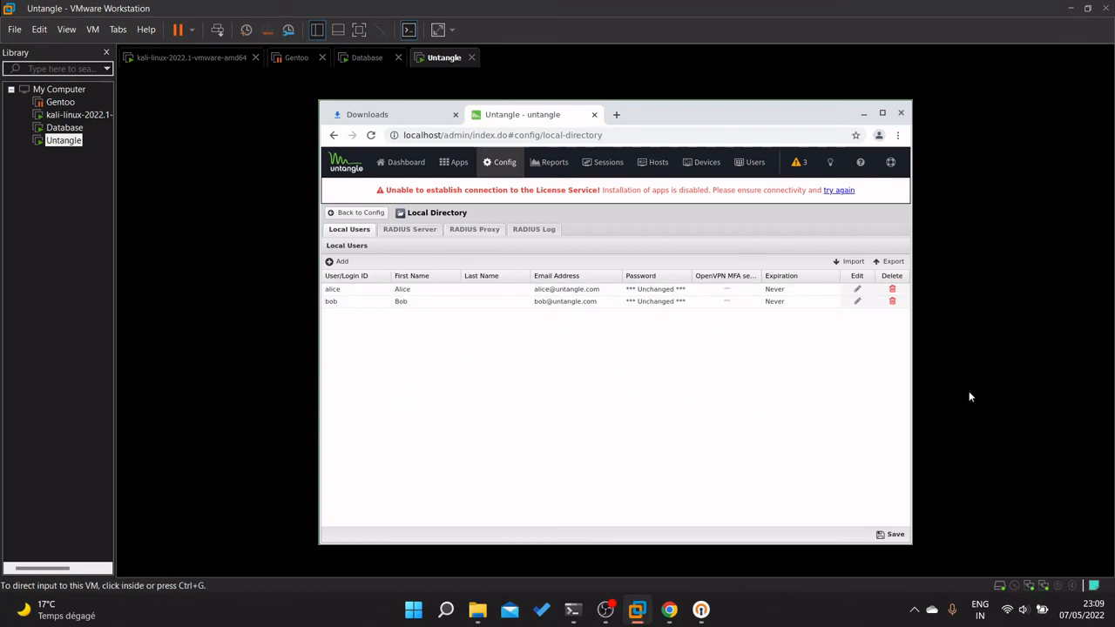
click(895, 535)
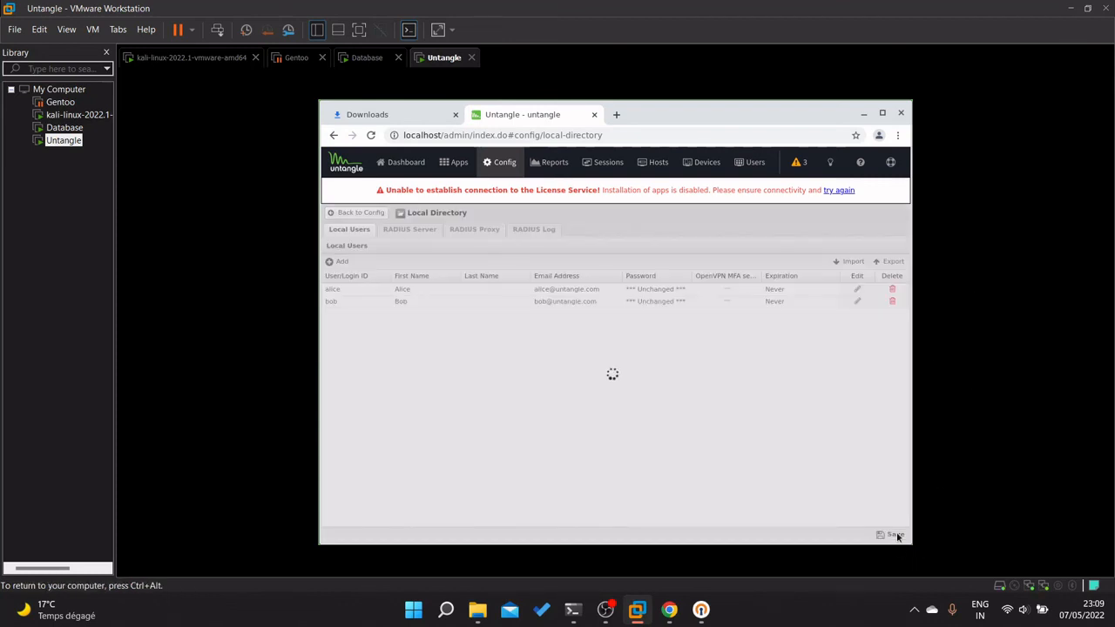